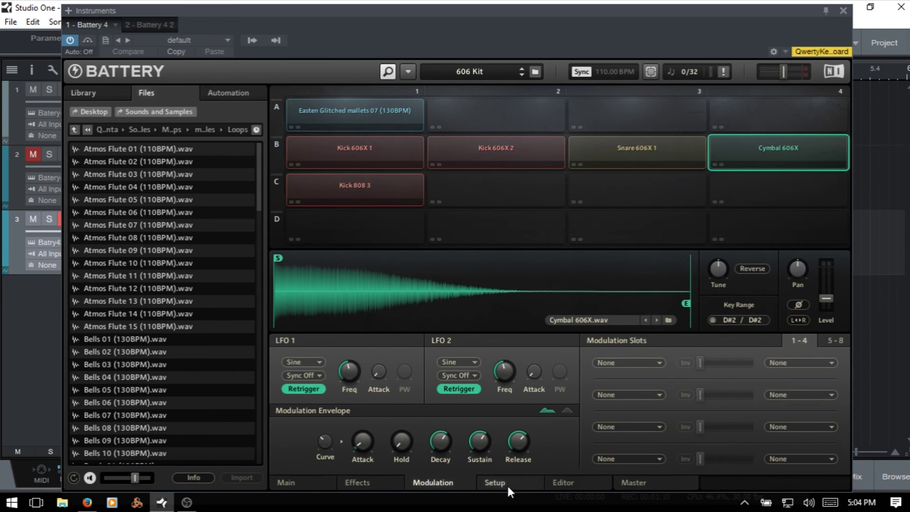
Step: Look over the Cymbal 606X cell's Setup page and both banks of modulation slots, 1-4 and 5-8
{"action": "left_click", "coordinate": [508, 484]}
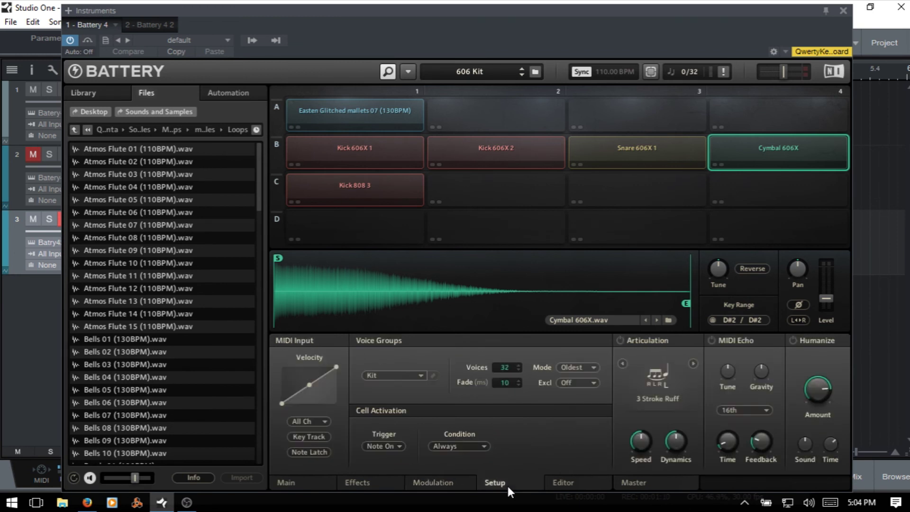
{"action": "left_click", "coordinate": [439, 482]}
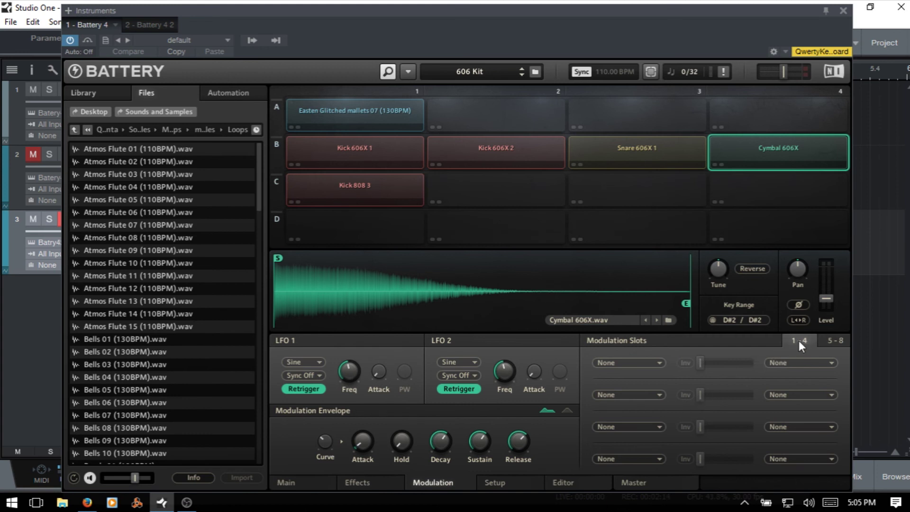
{"action": "left_click", "coordinate": [835, 341]}
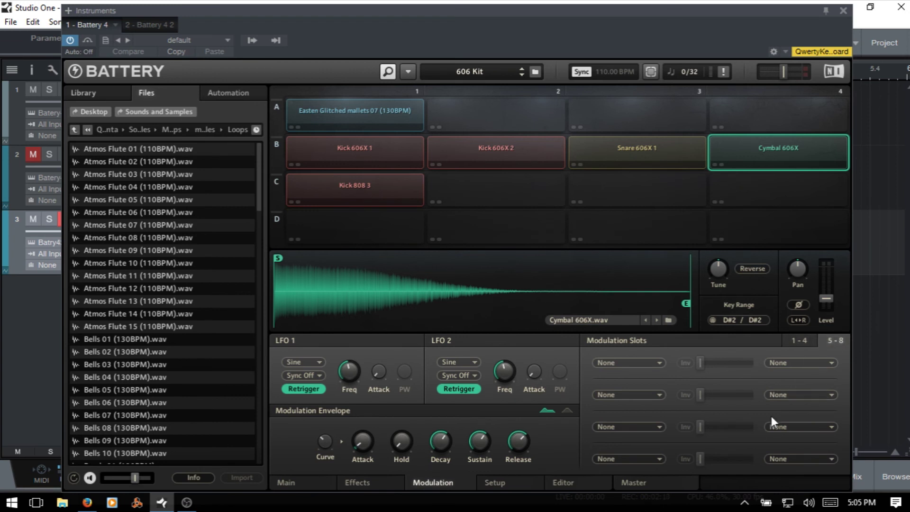
{"action": "left_click", "coordinate": [800, 341]}
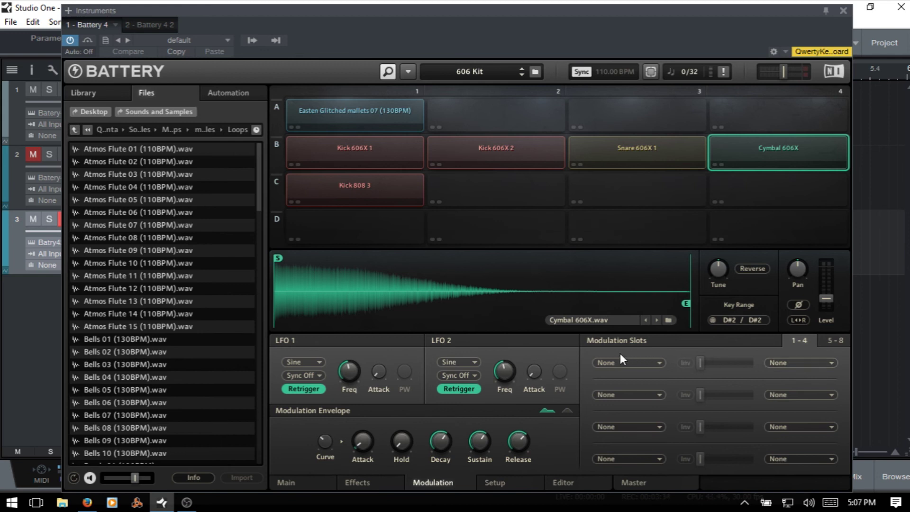
Step: Route Velocity to Volume in the first modulation slot and check the other available destinations
{"action": "left_click", "coordinate": [659, 362]}
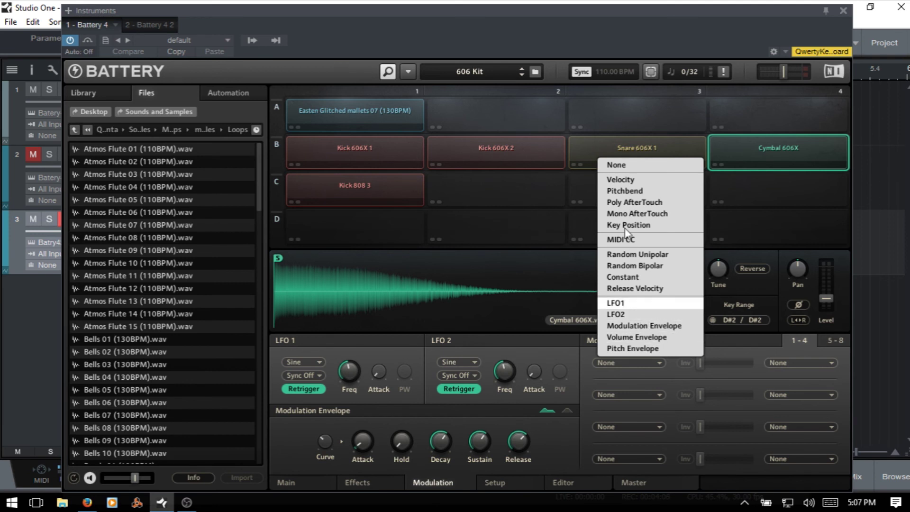
{"action": "left_click", "coordinate": [621, 180]}
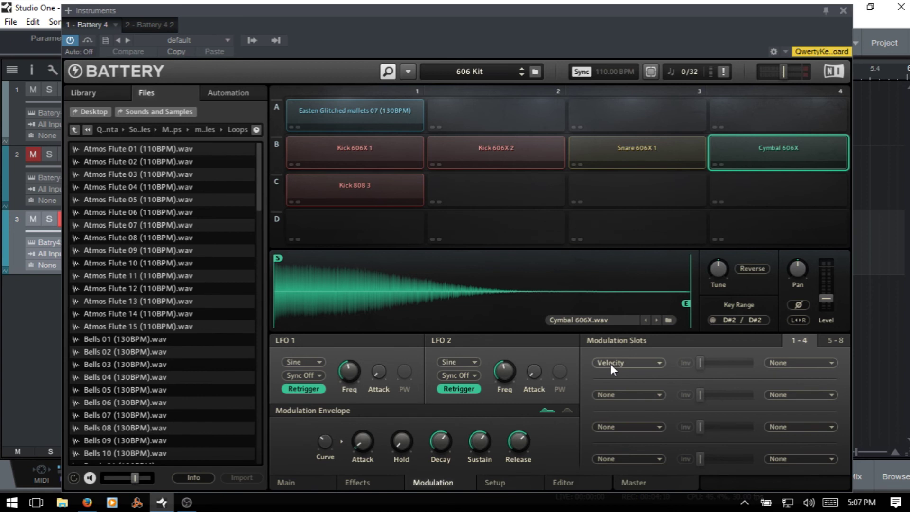
{"action": "left_click", "coordinate": [830, 363]}
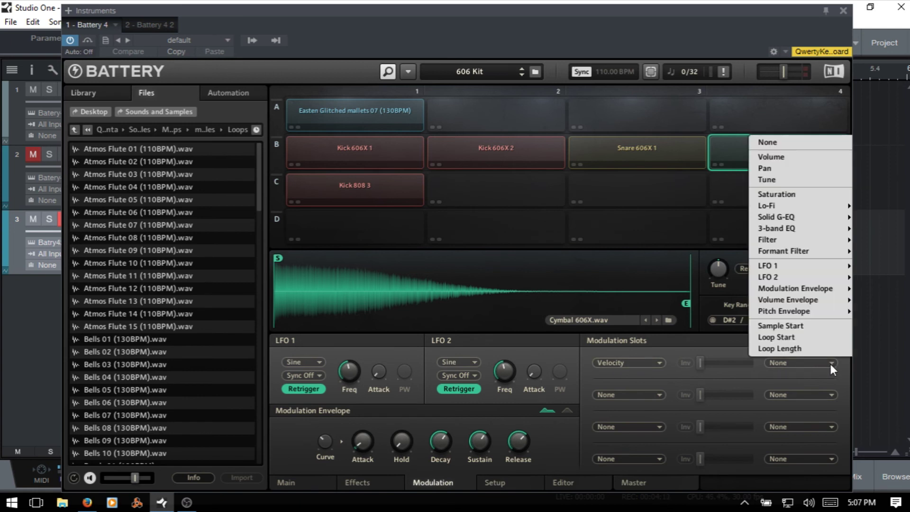
{"action": "left_click", "coordinate": [802, 161]}
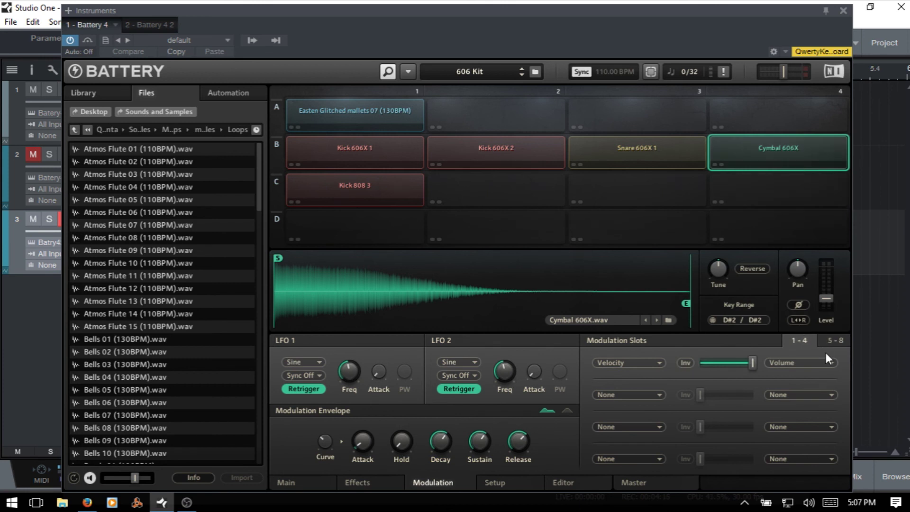
{"action": "left_click", "coordinate": [832, 363]}
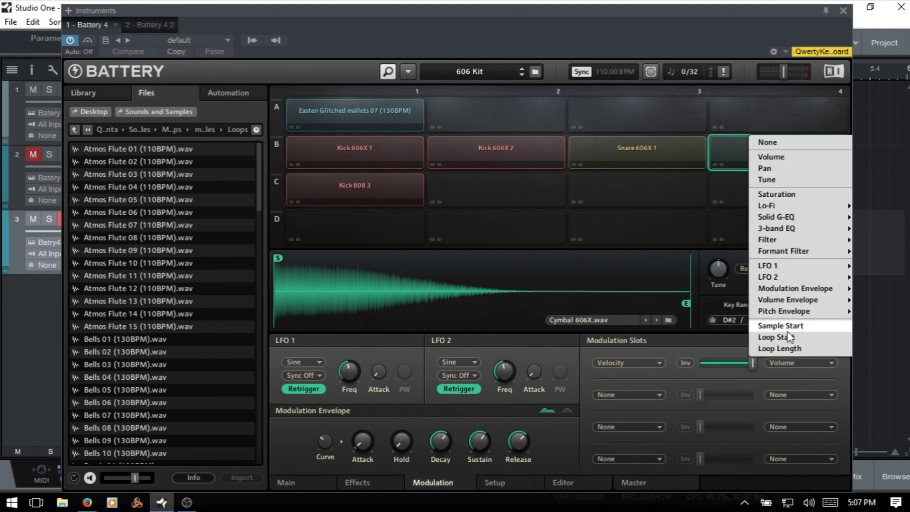
{"action": "left_click", "coordinate": [583, 378]}
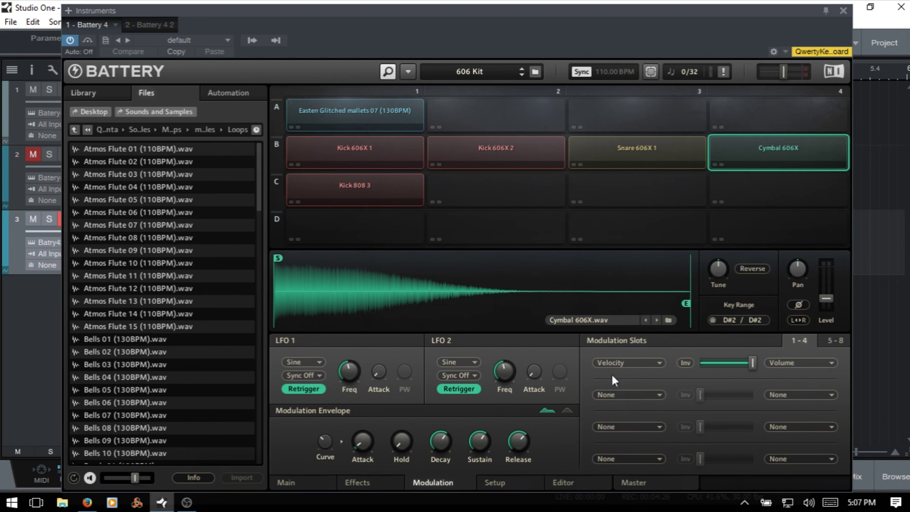
Step: Change the first modulation slot's source to LFO 1 and browse its available destinations and sources
{"action": "left_click", "coordinate": [660, 363]}
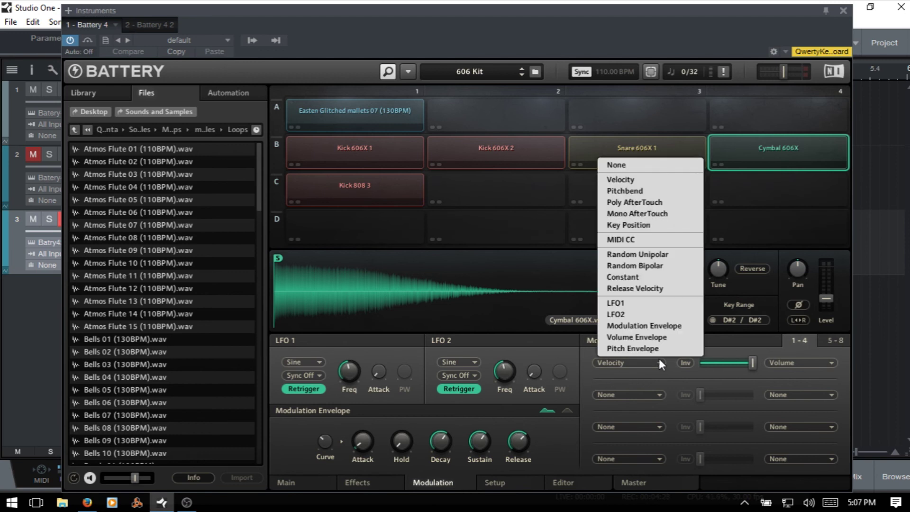
{"action": "left_click", "coordinate": [640, 307]}
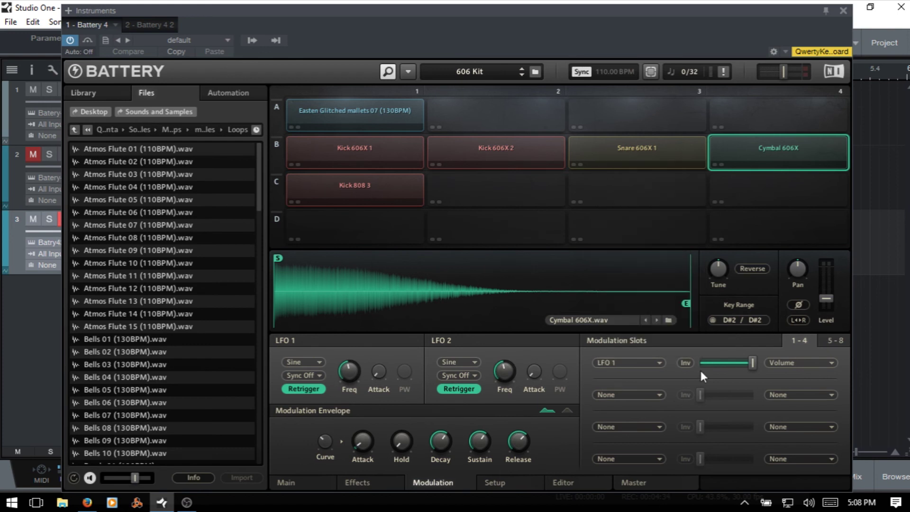
{"action": "left_click", "coordinate": [832, 363]}
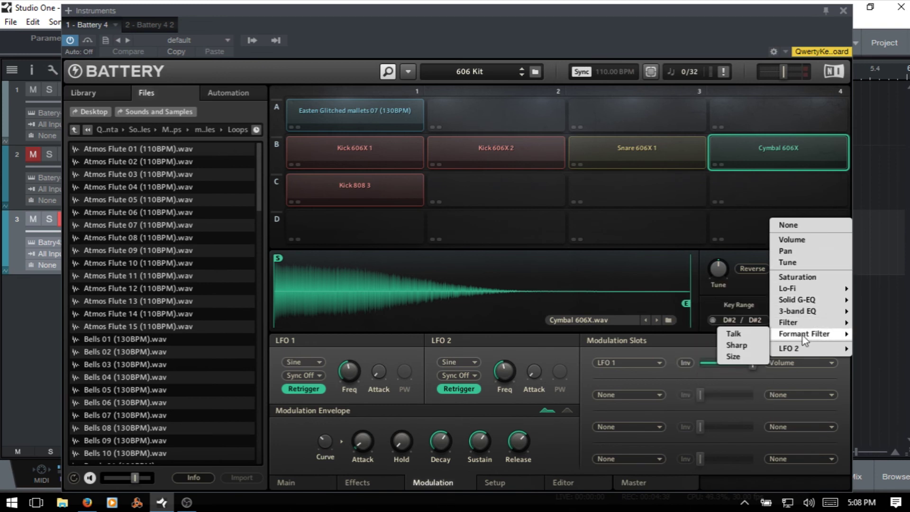
{"action": "mouse_move", "coordinate": [803, 301]}
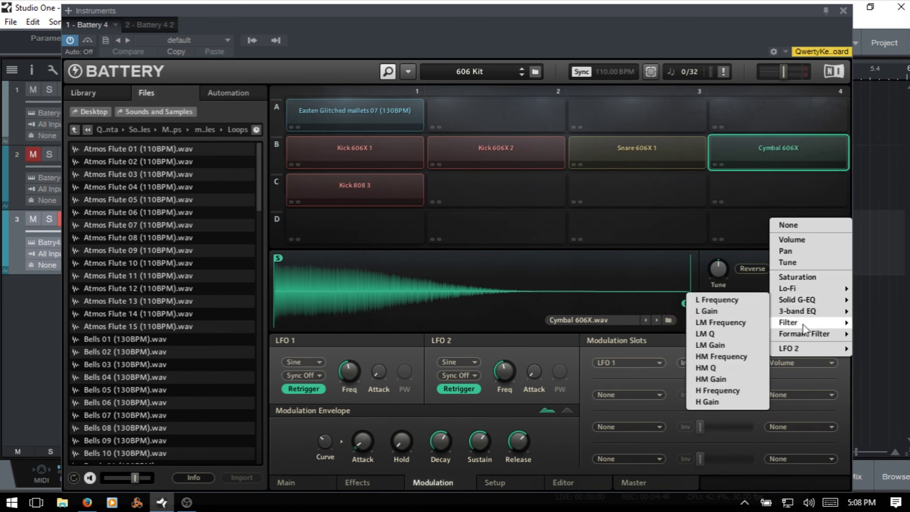
{"action": "left_click", "coordinate": [842, 390]}
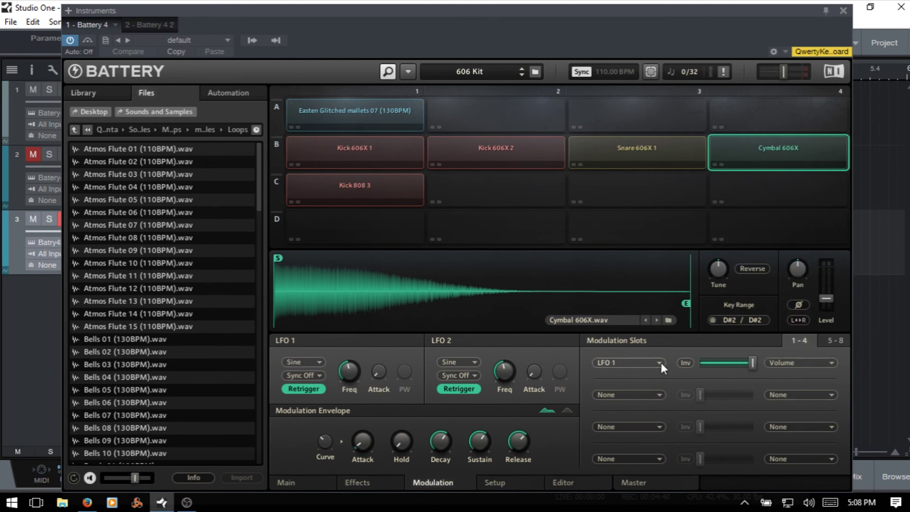
{"action": "left_click", "coordinate": [660, 363]}
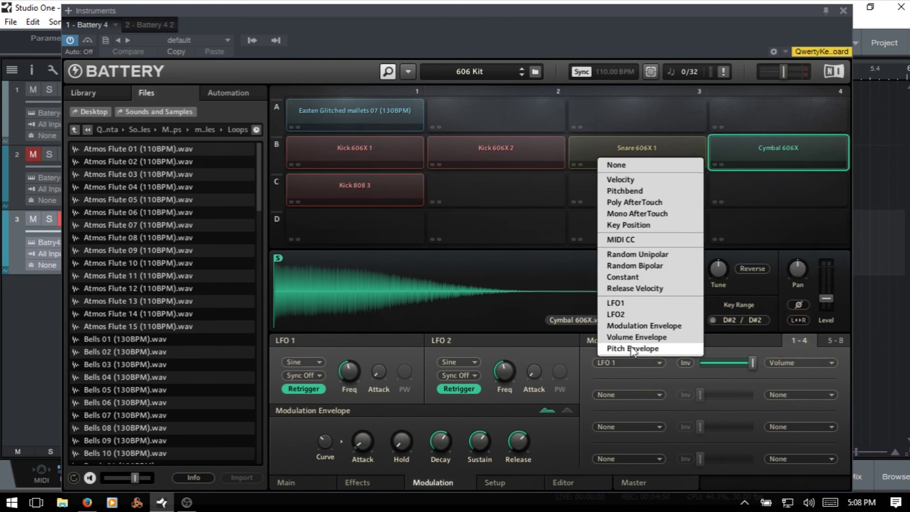
{"action": "left_click", "coordinate": [587, 376]}
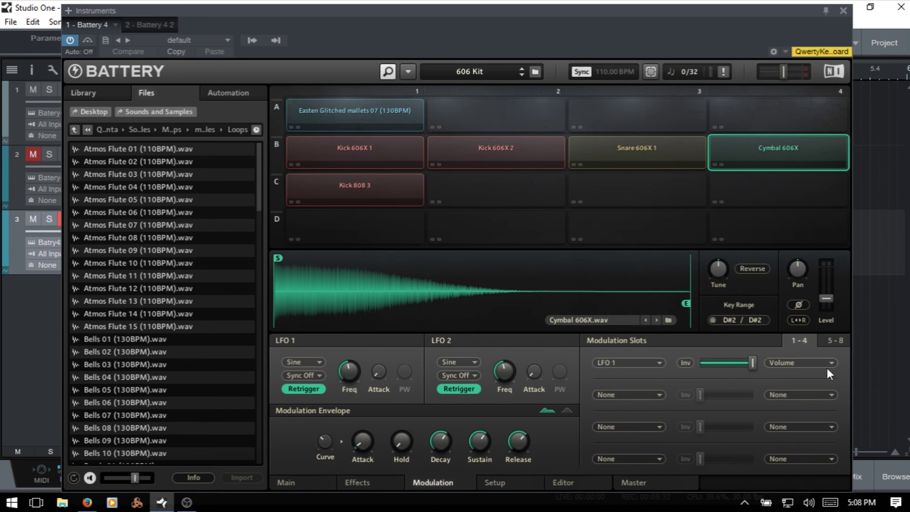
Step: Set the first modulation slot's source to Velocity and its destination to None
{"action": "left_click", "coordinate": [661, 363]}
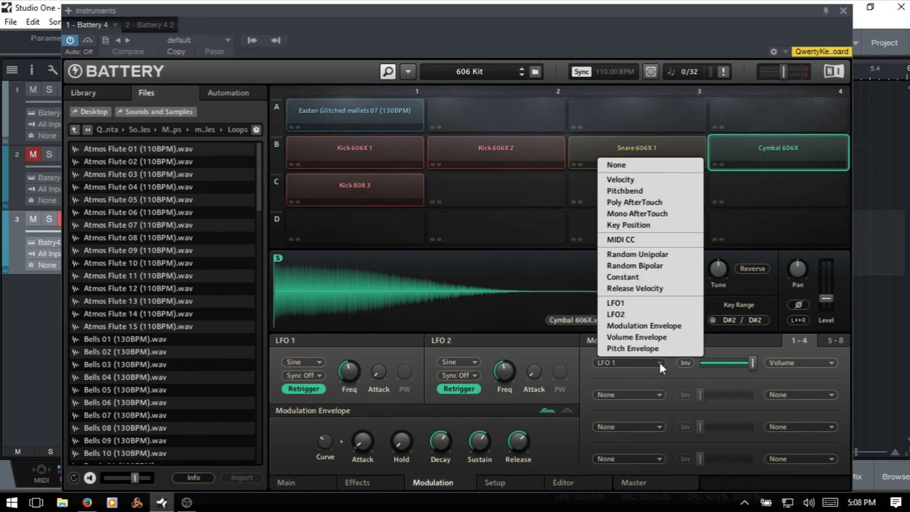
{"action": "left_click", "coordinate": [640, 183]}
{"action": "left_click", "coordinate": [827, 363]}
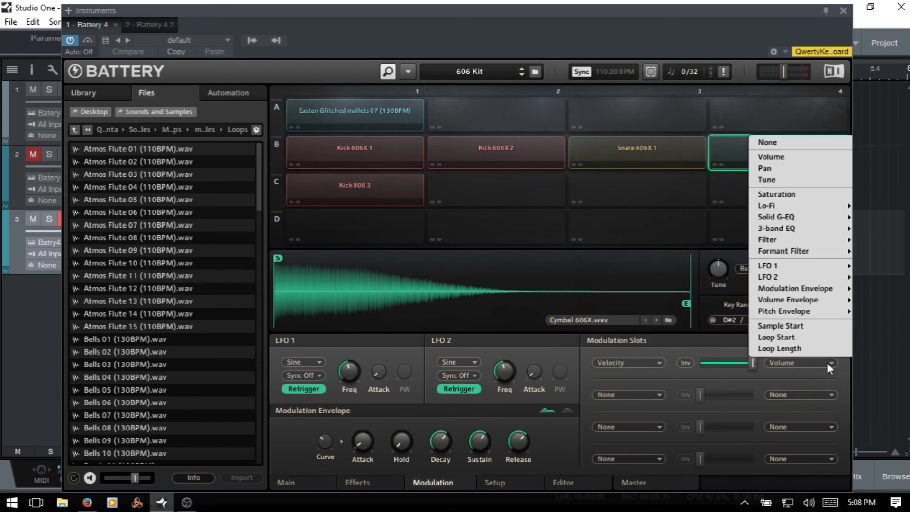
{"action": "left_click", "coordinate": [796, 143]}
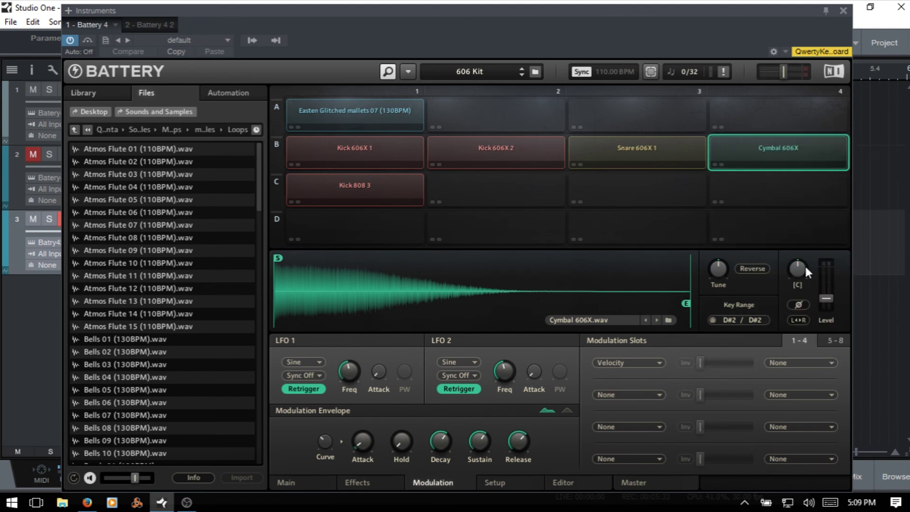
Step: Audition the Cymbal 606X cell several times to hear it without modulation
{"action": "left_click", "coordinate": [774, 153]}
{"action": "left_click", "coordinate": [760, 156]}
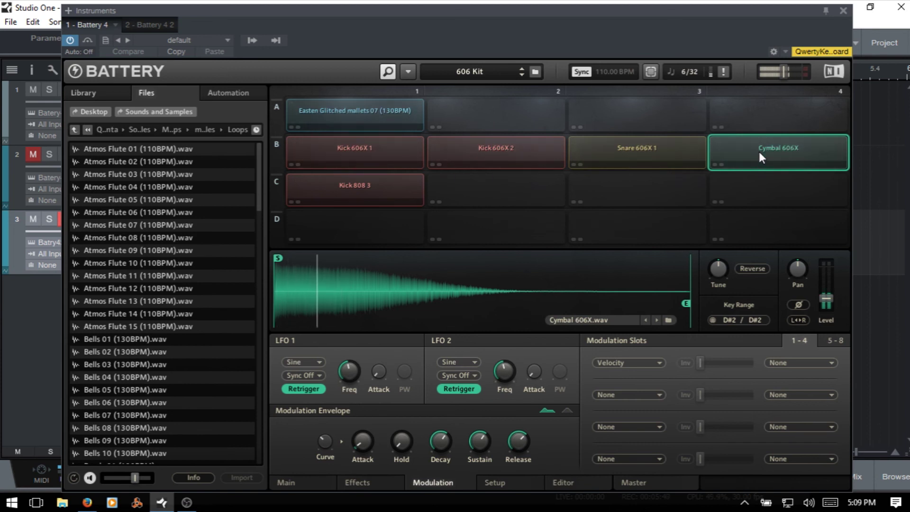
{"action": "left_click", "coordinate": [759, 153]}
{"action": "left_click", "coordinate": [759, 152]}
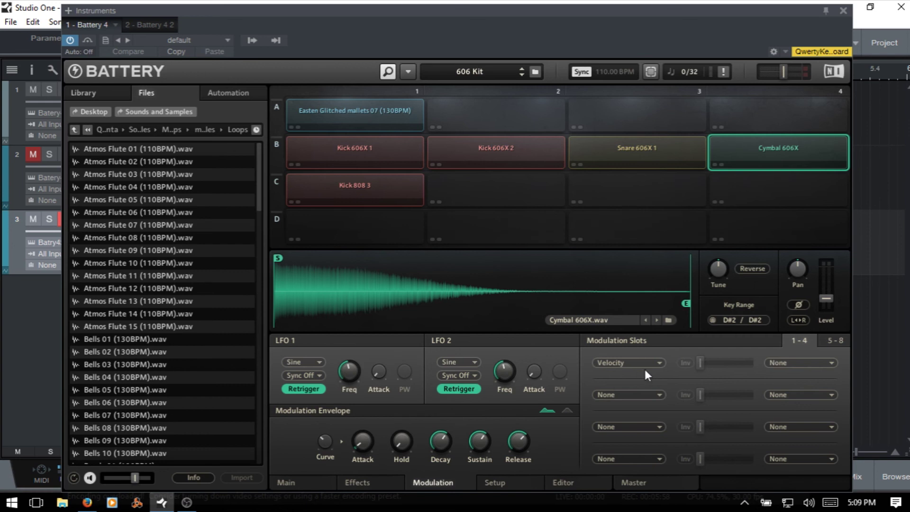
Step: Set the first modulation slot's destination to Tune with the modulation amount at maximum
{"action": "left_click", "coordinate": [661, 363]}
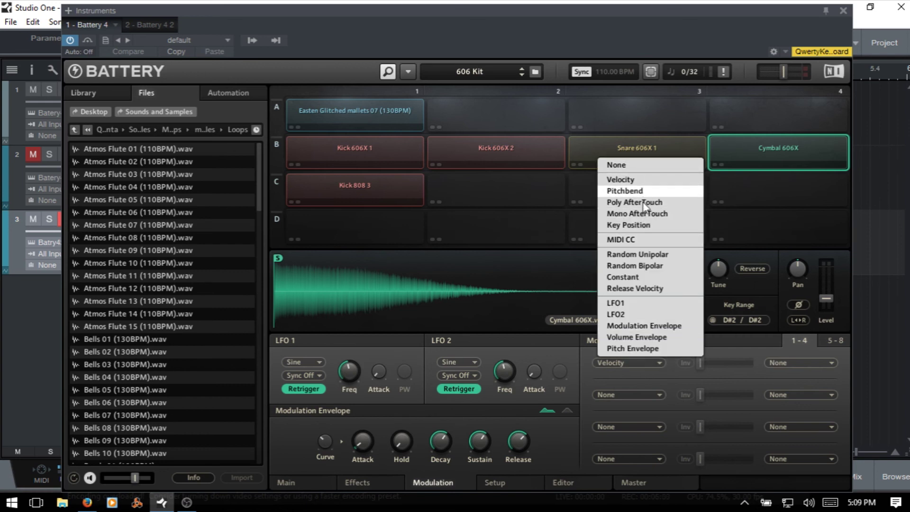
{"action": "left_click", "coordinate": [670, 372]}
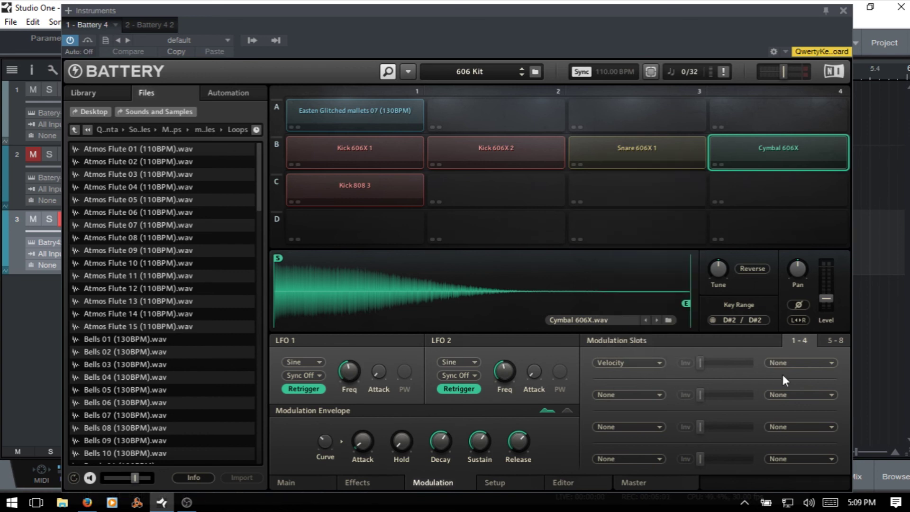
{"action": "left_click", "coordinate": [829, 364]}
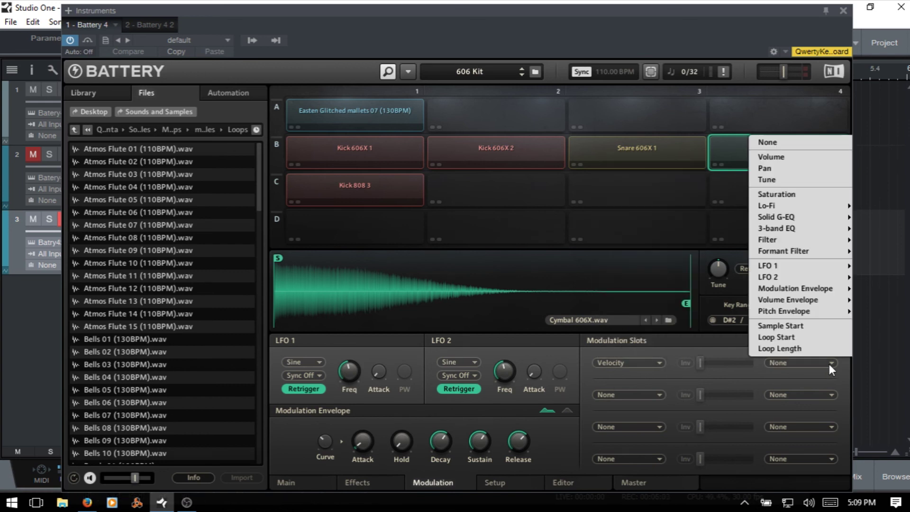
{"action": "left_click", "coordinate": [798, 179]}
{"action": "left_click_drag", "start_coordinate": [701, 363], "coordinate": [753, 363]}
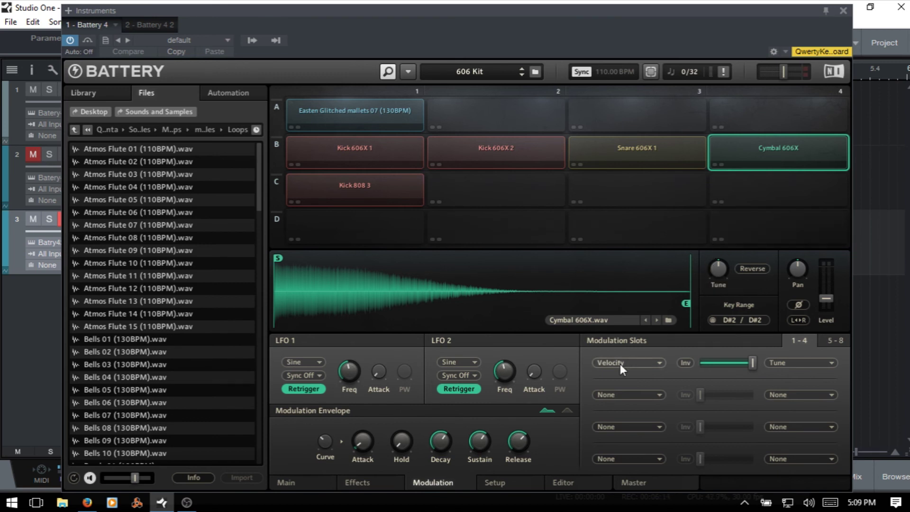
Step: Reselect the Cymbal 606X cell, start song playback and solo the cell
{"action": "left_click", "coordinate": [844, 10]}
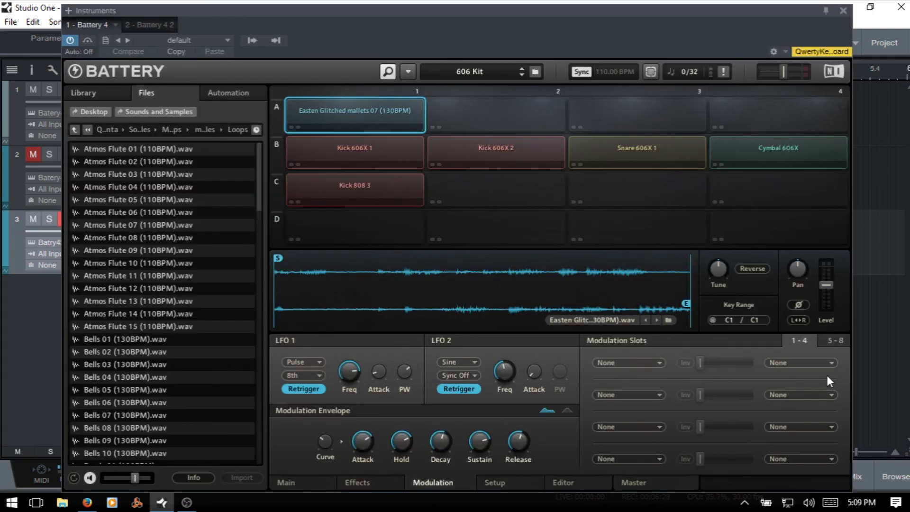
{"action": "left_click", "coordinate": [778, 150]}
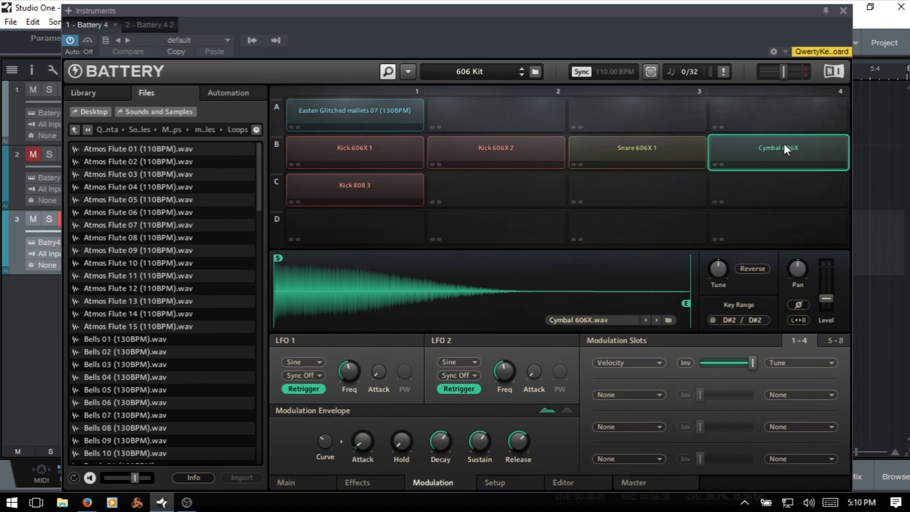
{"action": "key", "text": "space"}
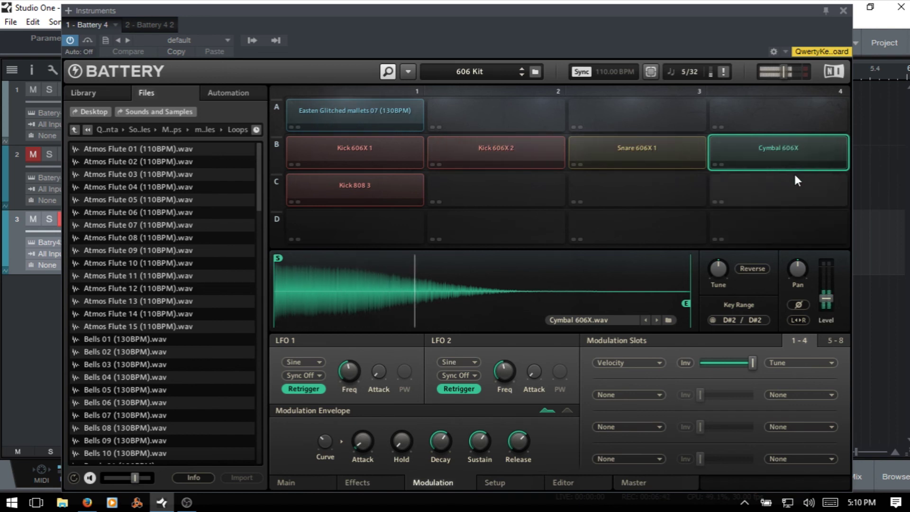
{"action": "left_click", "coordinate": [716, 165]}
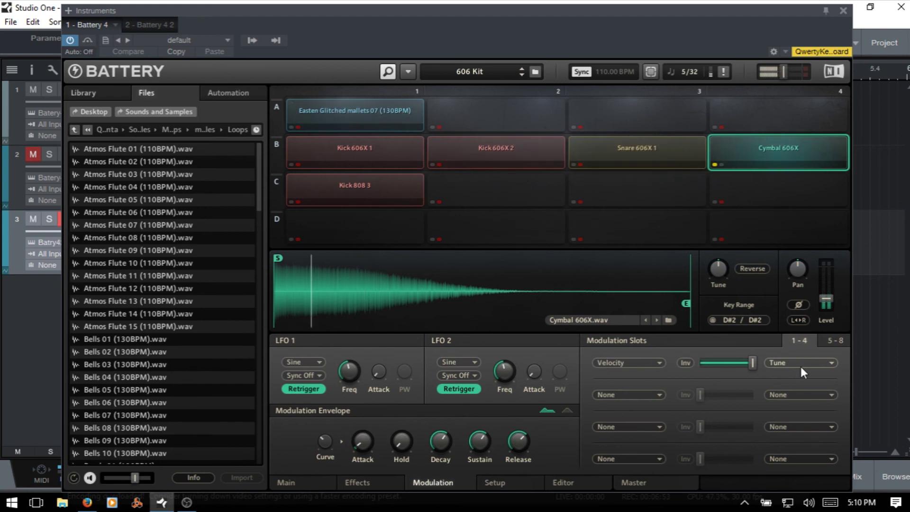
Step: Try a Velocity-to-Tune amount of about a quarter, return it to maximum, and browse the second slot's modulation sources
{"action": "left_click_drag", "start_coordinate": [754, 364], "coordinate": [712, 363]}
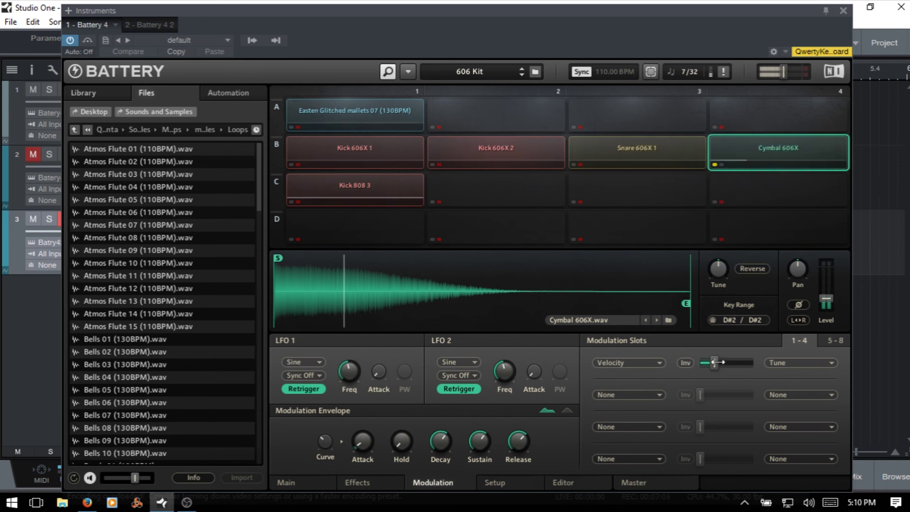
{"action": "left_click_drag", "start_coordinate": [717, 362], "coordinate": [807, 376]}
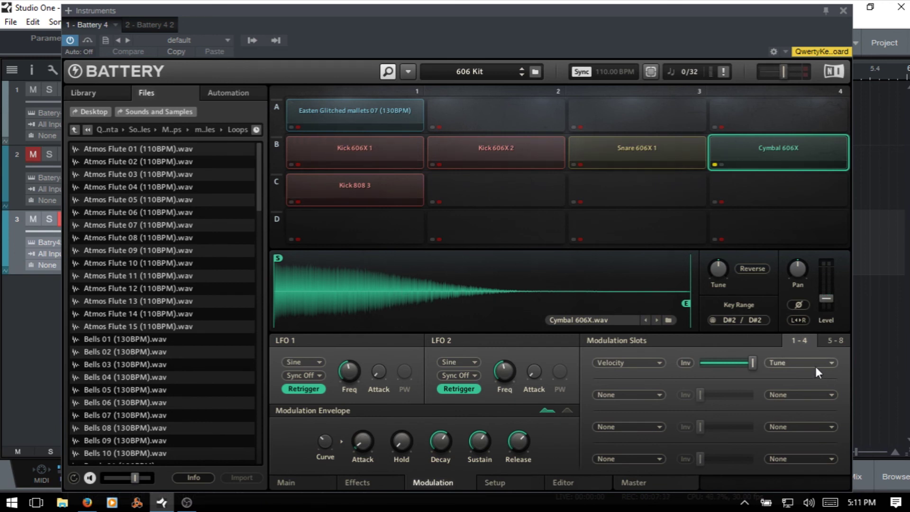
{"action": "left_click", "coordinate": [659, 395]}
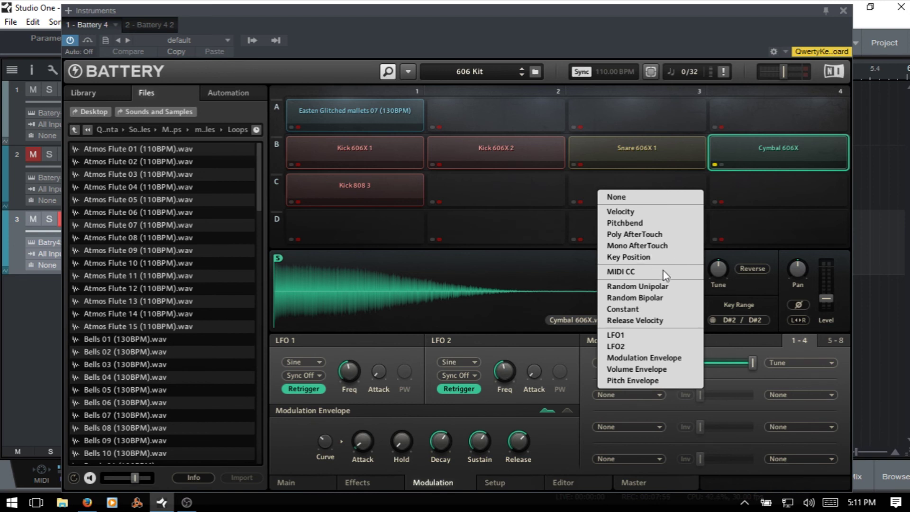
{"action": "left_click", "coordinate": [735, 377]}
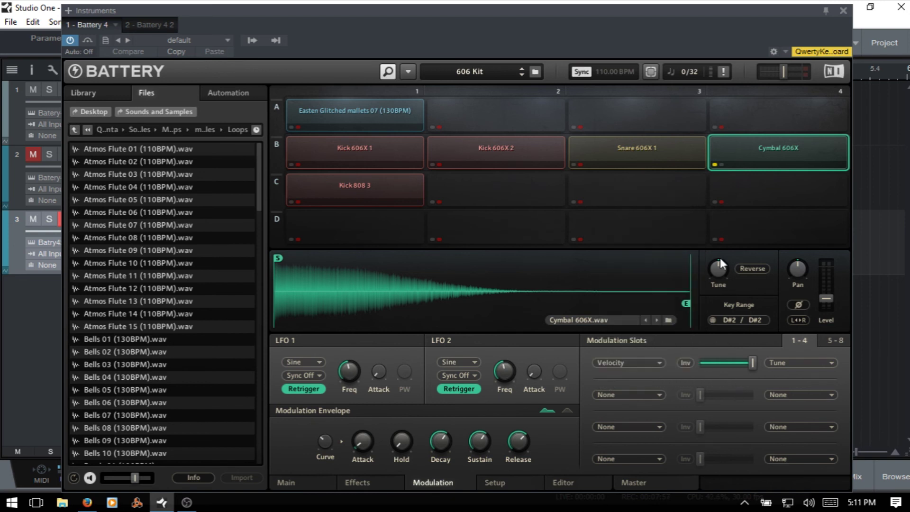
Step: Close the Battery 4 instrument window and select the BD Kick track in the arrangement
{"action": "left_click", "coordinate": [847, 12]}
{"action": "left_click", "coordinate": [152, 186]}
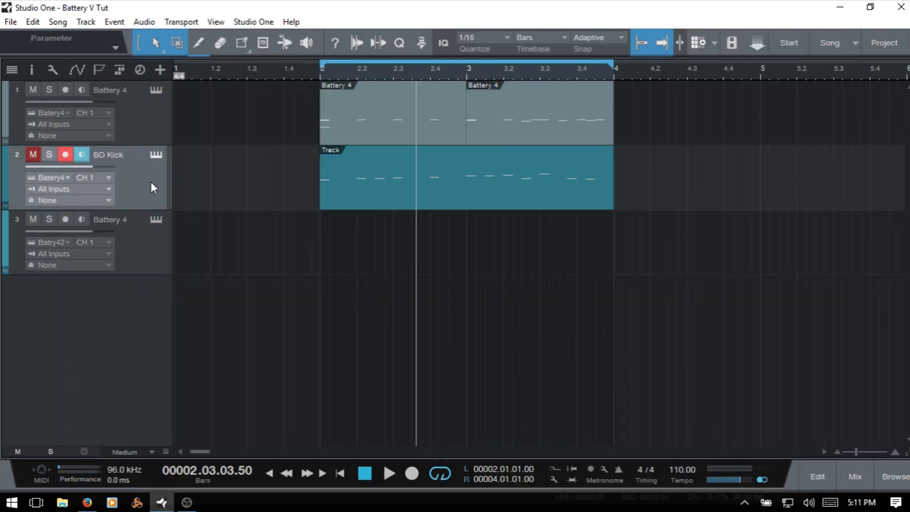
Step: Open the BD Kick track's Battery 4 instrument, view the Kick 808 3 cell, and turn off solo on the Cymbal 606X cell
{"action": "left_click", "coordinate": [155, 156]}
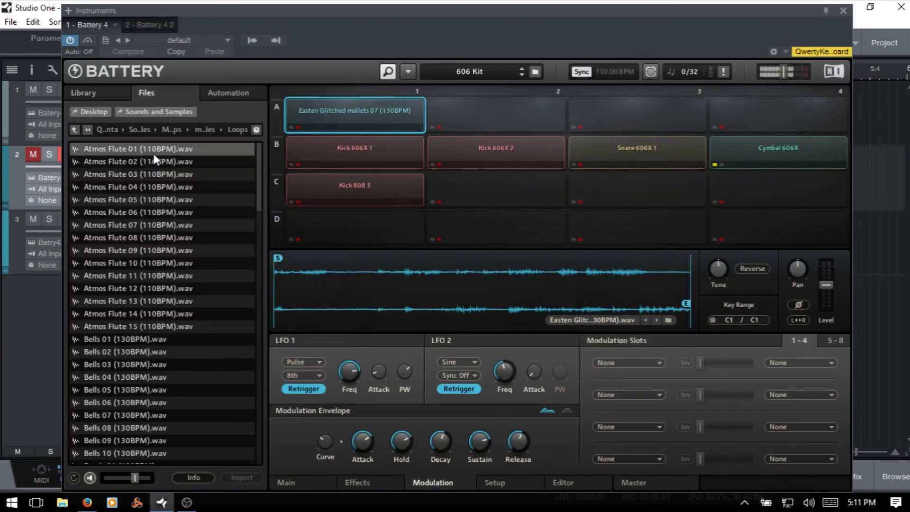
{"action": "left_click", "coordinate": [351, 186]}
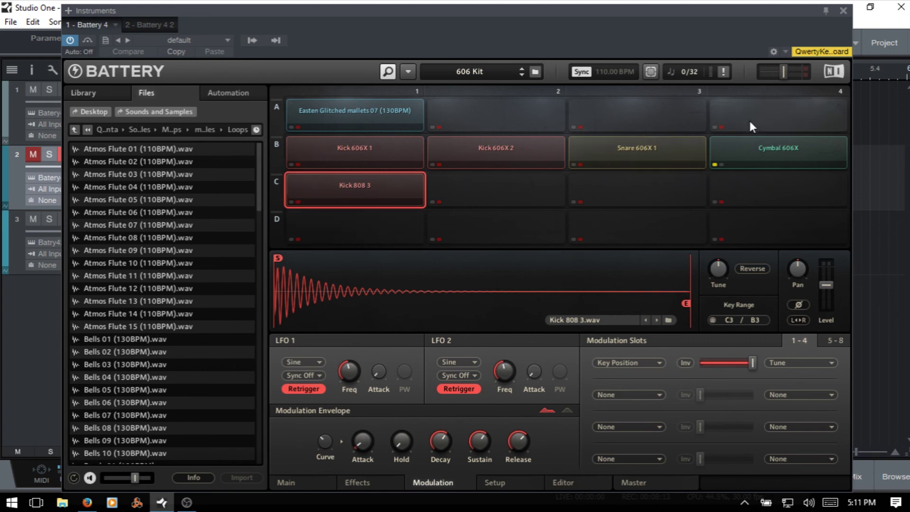
{"action": "left_click", "coordinate": [714, 164]}
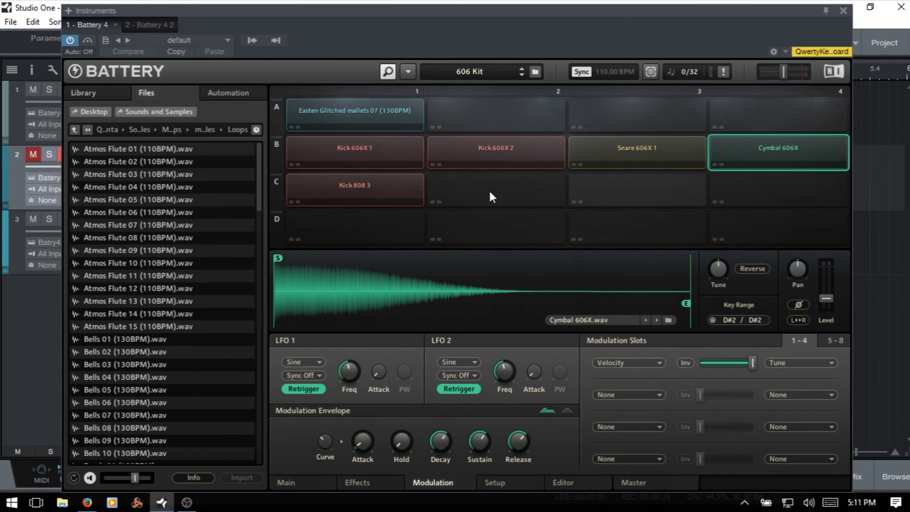
Step: Select the Kick 808 3 cell and audition its sample several times
{"action": "left_click", "coordinate": [364, 184]}
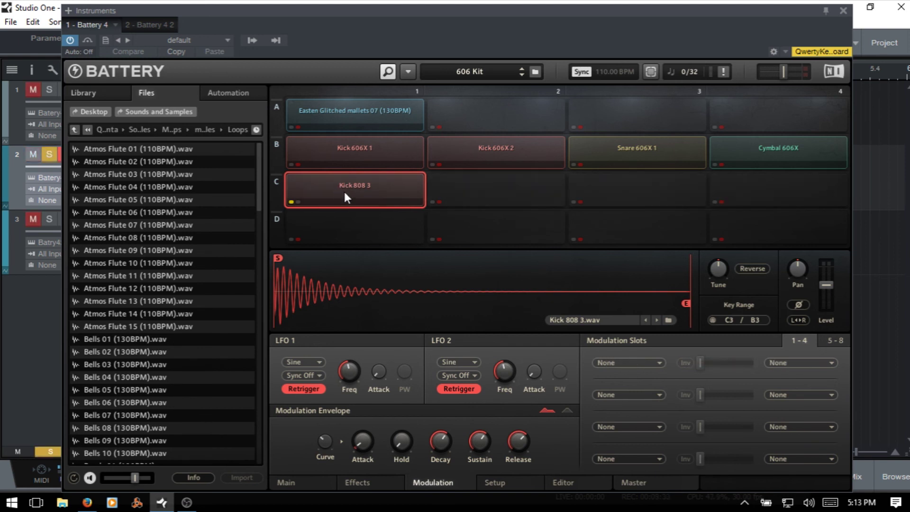
{"action": "left_click", "coordinate": [344, 187]}
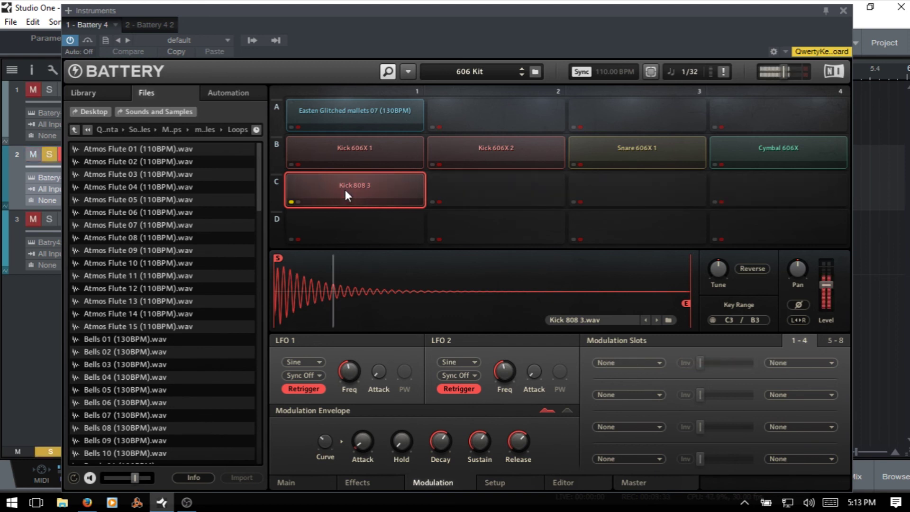
{"action": "left_click", "coordinate": [344, 186]}
{"action": "left_click", "coordinate": [345, 187]}
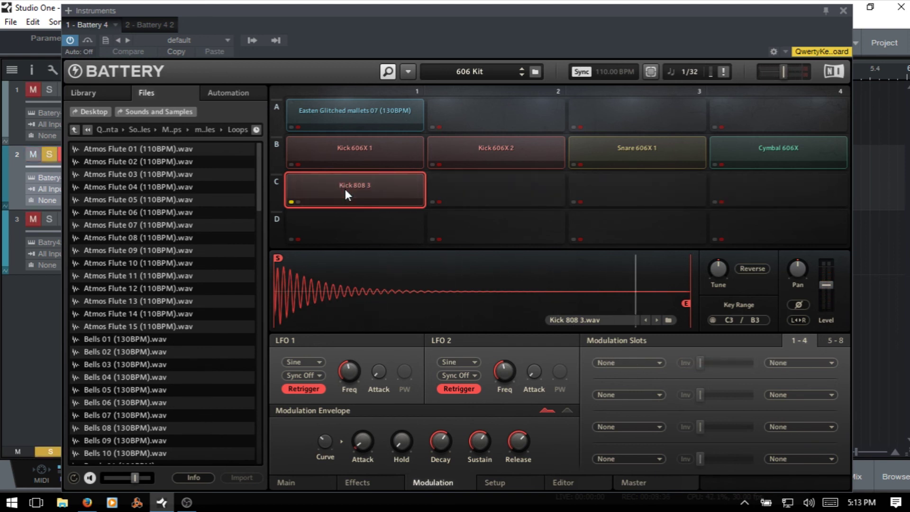
{"action": "left_click", "coordinate": [347, 187]}
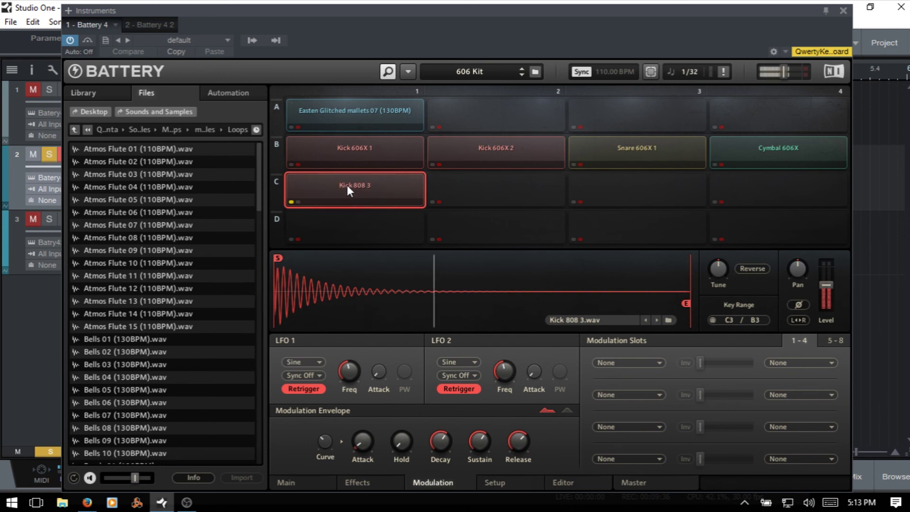
Step: Route Key Position to Tune in the first modulation slot of the Kick 808 3 cell
{"action": "left_click", "coordinate": [659, 362]}
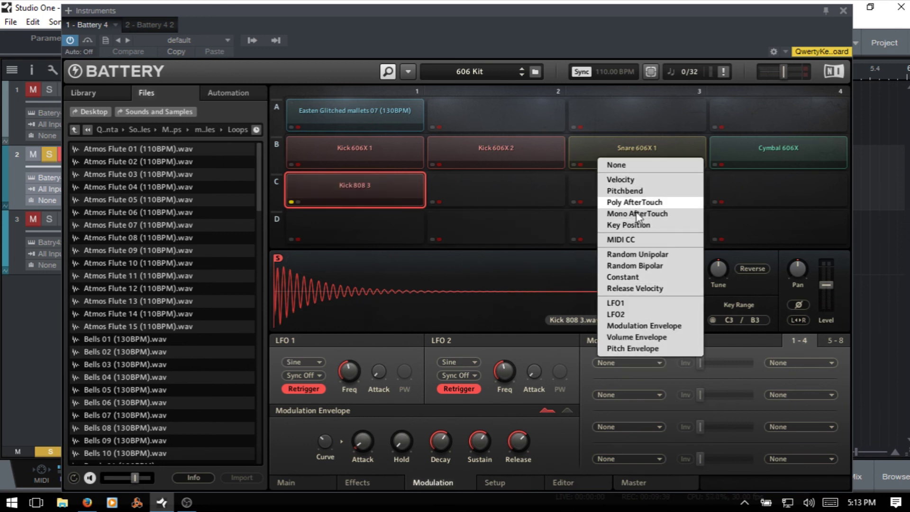
{"action": "left_click", "coordinate": [641, 227]}
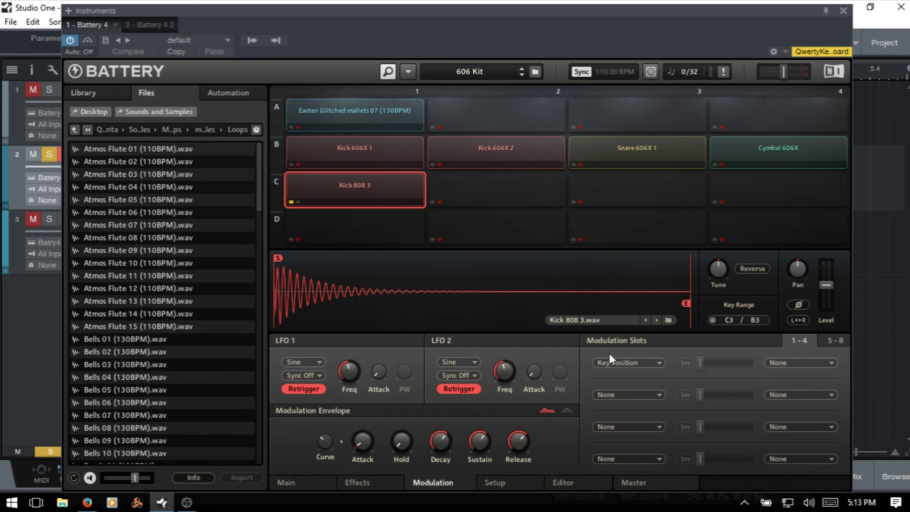
{"action": "left_click", "coordinate": [832, 364]}
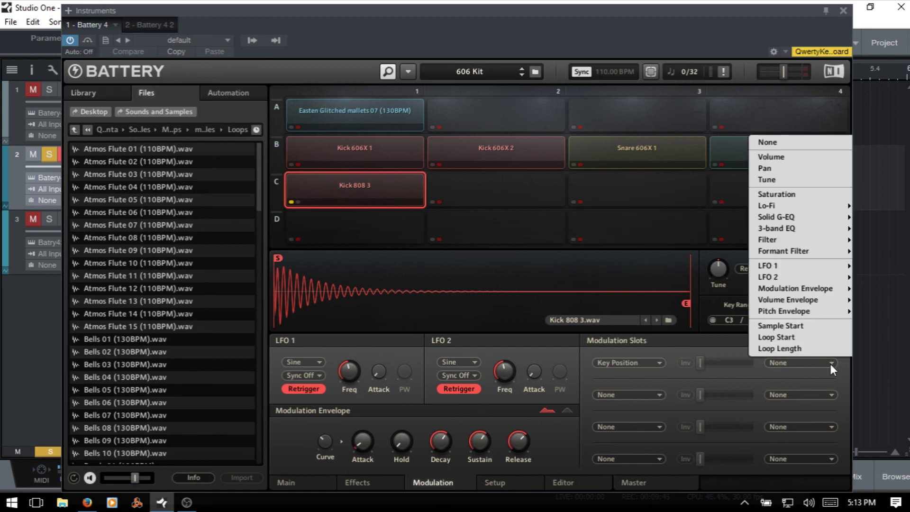
{"action": "left_click", "coordinate": [782, 181]}
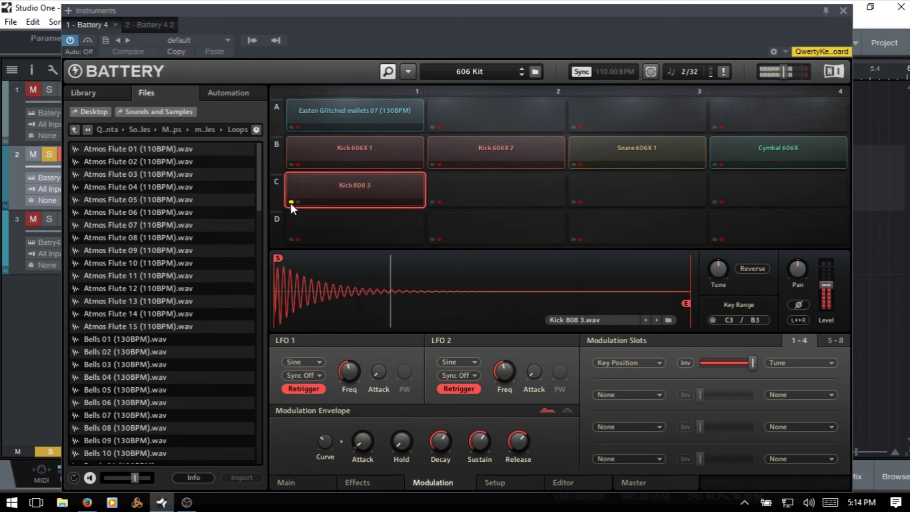
Step: Close the Battery 4 window, open the BD Kick part in the note editor, and stop playback
{"action": "left_click", "coordinate": [843, 11]}
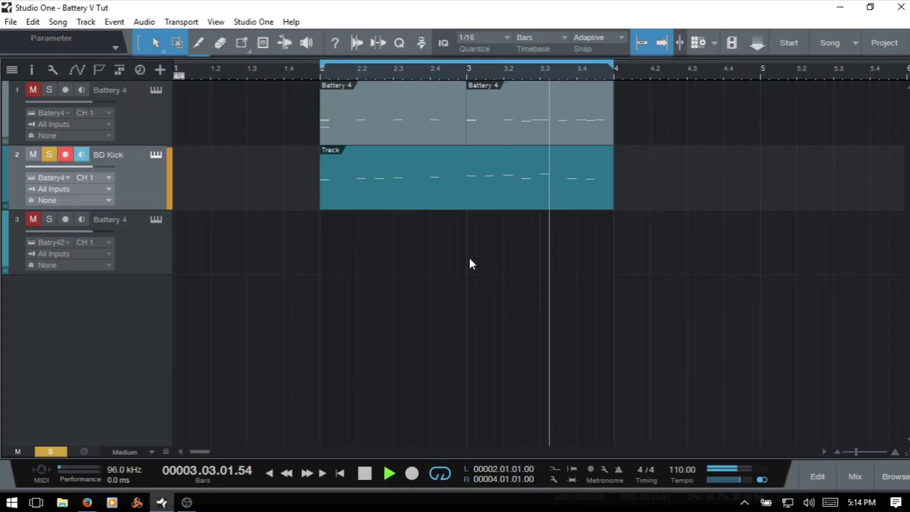
{"action": "double_click", "coordinate": [471, 201]}
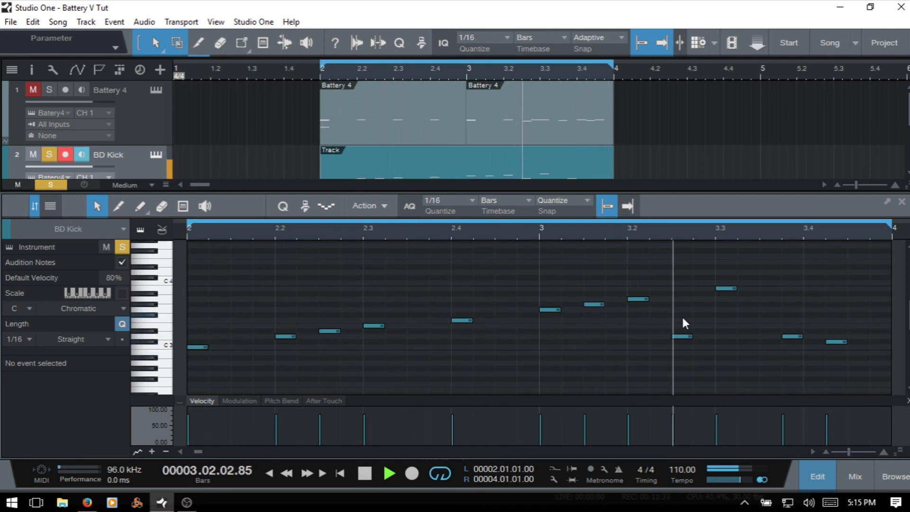
{"action": "key", "text": "space"}
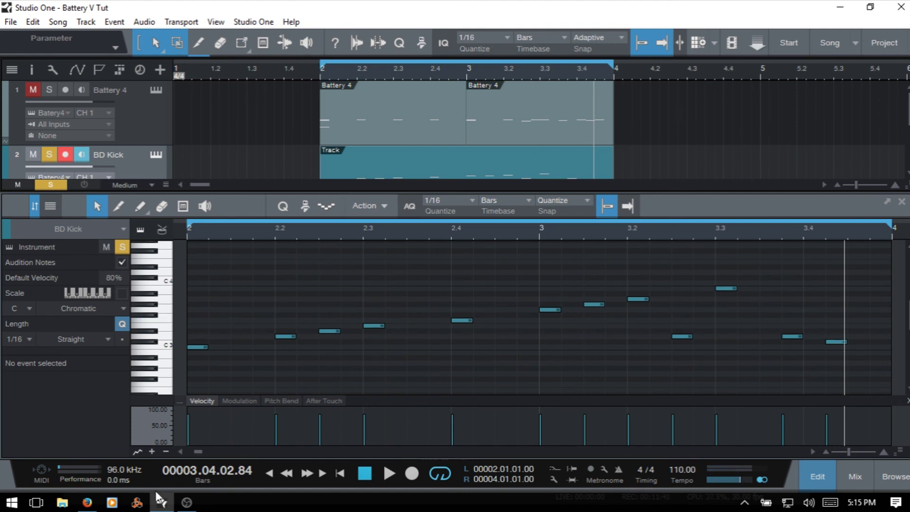
Step: Close the note editor, reopen the Battery 4 instrument window, and mute the Kick 808 3 cell
{"action": "key", "text": "F2"}
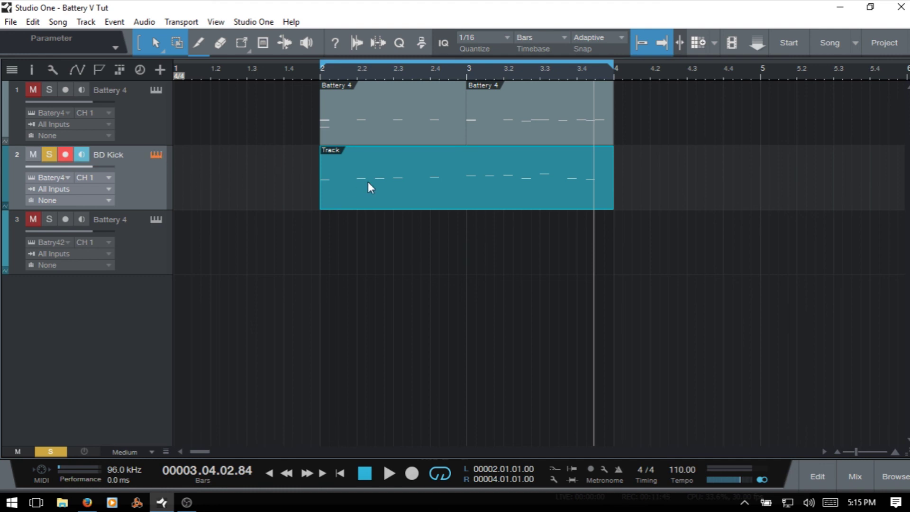
{"action": "key", "text": "F11"}
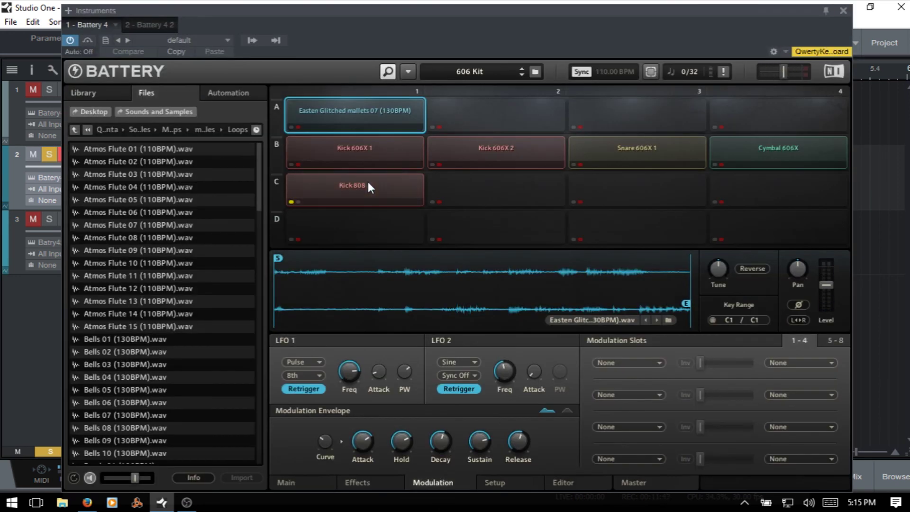
{"action": "left_click", "coordinate": [298, 202]}
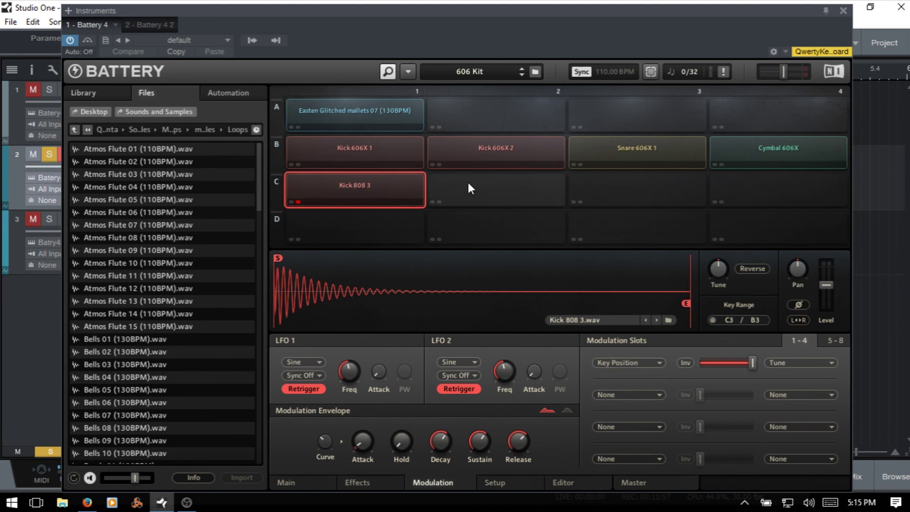
Step: On the Easten Glitched mallets 07 cell, try MIDI CC as the first slot's modulation source and replace it with LFO1
{"action": "left_click", "coordinate": [349, 109]}
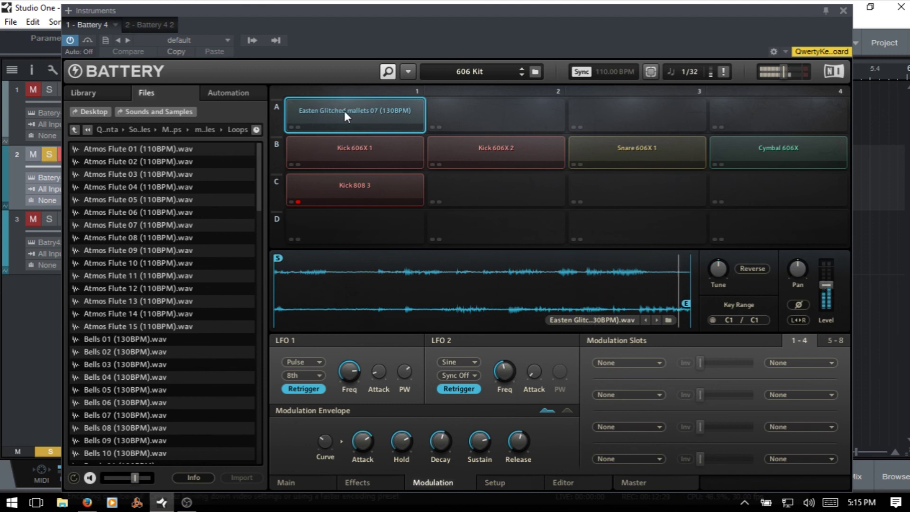
{"action": "left_click", "coordinate": [659, 363]}
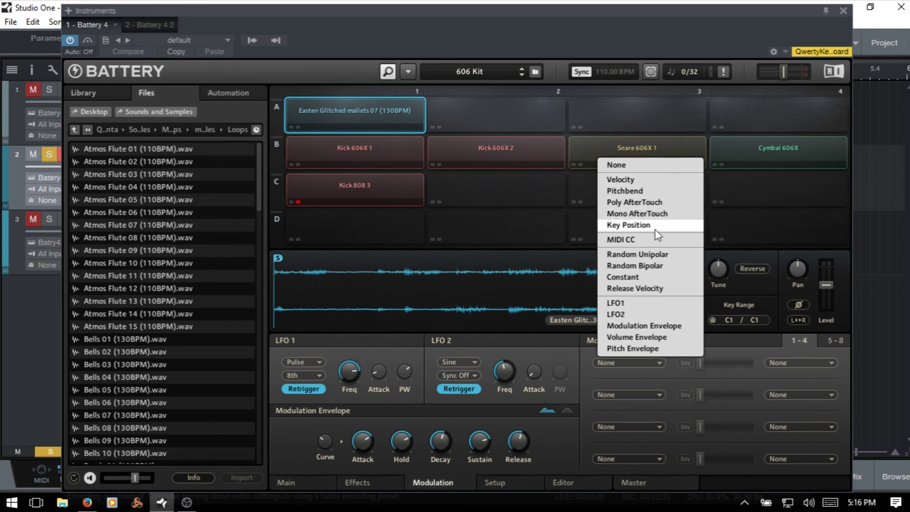
{"action": "left_click", "coordinate": [635, 245]}
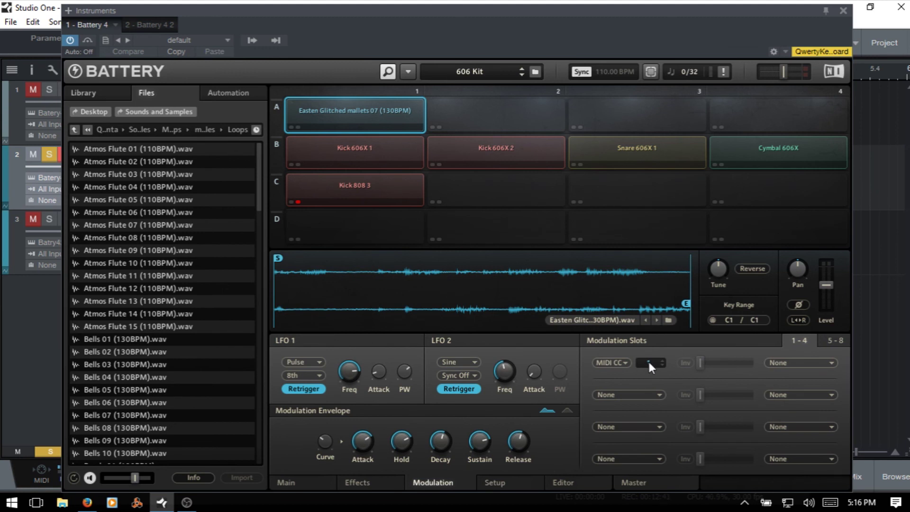
{"action": "left_click", "coordinate": [624, 364]}
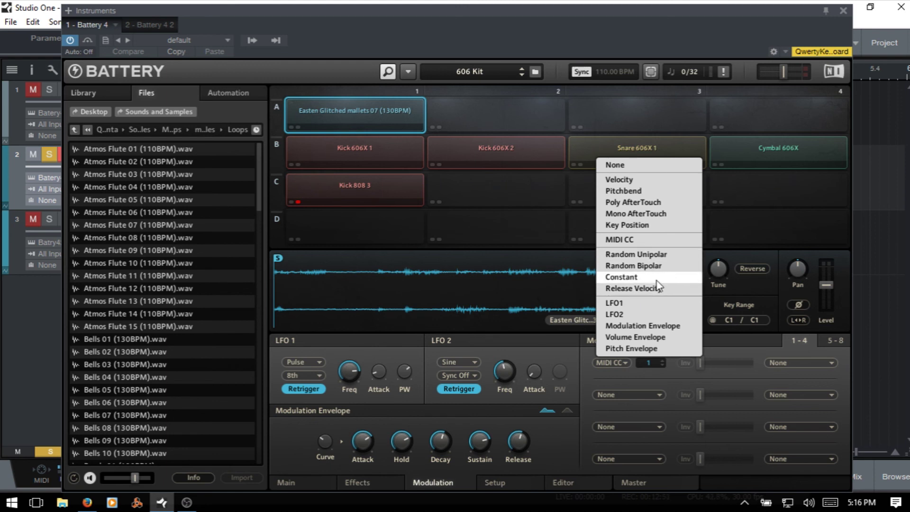
{"action": "left_click", "coordinate": [655, 307]}
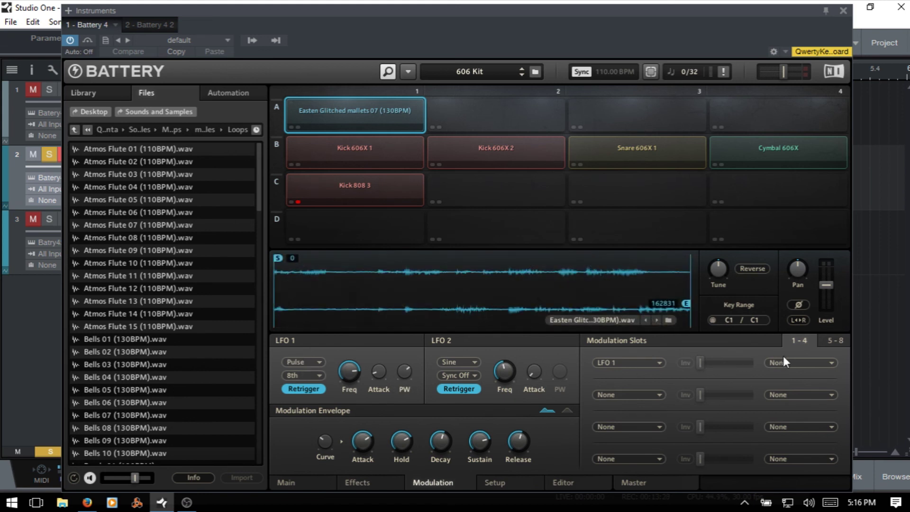
Step: Set the first modulation slot's destination to Pan and audition the Easten Glitched mallets 07 cell
{"action": "left_click", "coordinate": [833, 364]}
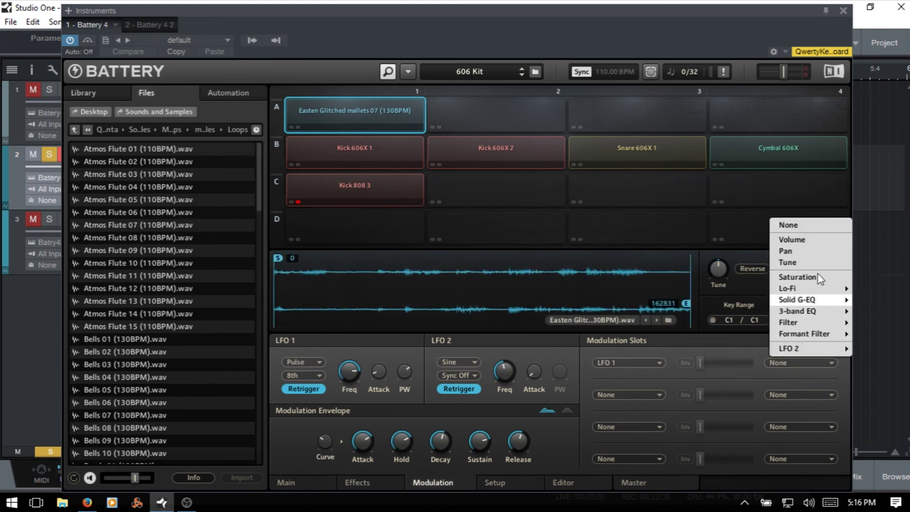
{"action": "left_click", "coordinate": [822, 257]}
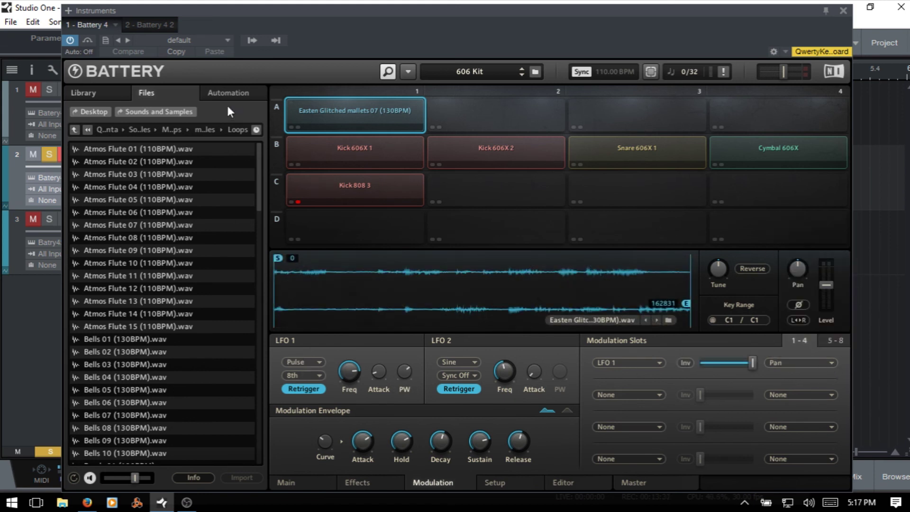
{"action": "left_click", "coordinate": [355, 110]}
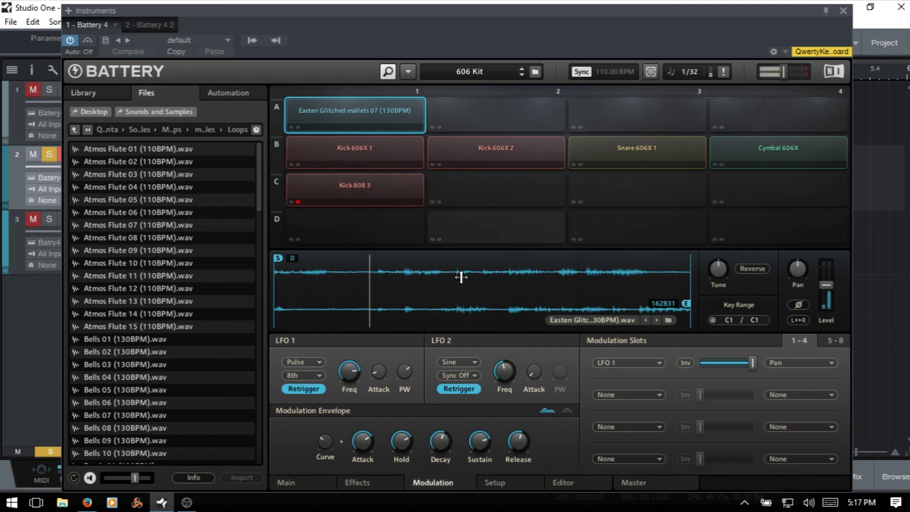
Step: Change the waveform of LFO 1 to Sine
{"action": "mouse_move", "coordinate": [820, 306]}
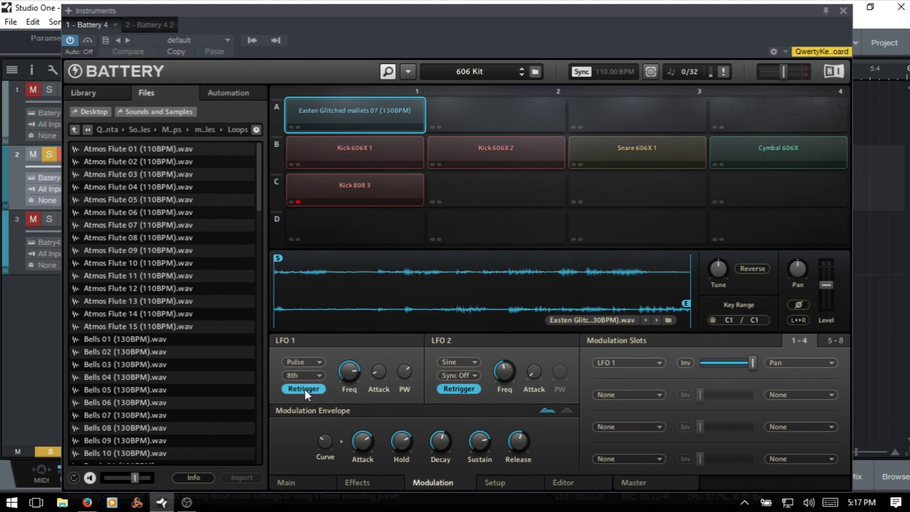
{"action": "mouse_move", "coordinate": [291, 369]}
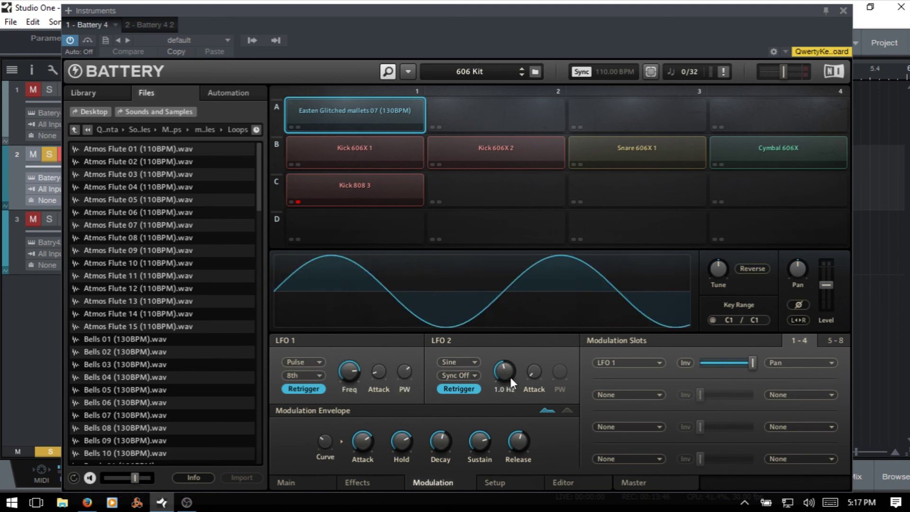
{"action": "left_click", "coordinate": [320, 362]}
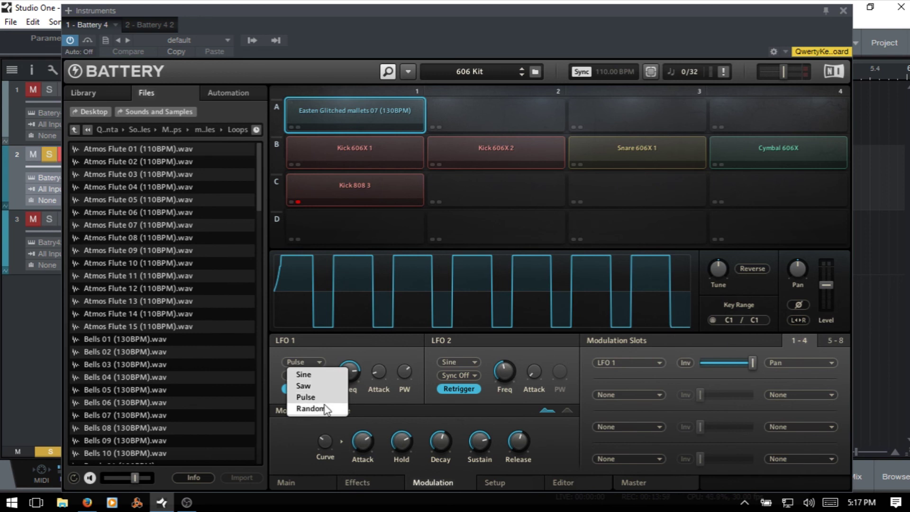
{"action": "left_click", "coordinate": [324, 377]}
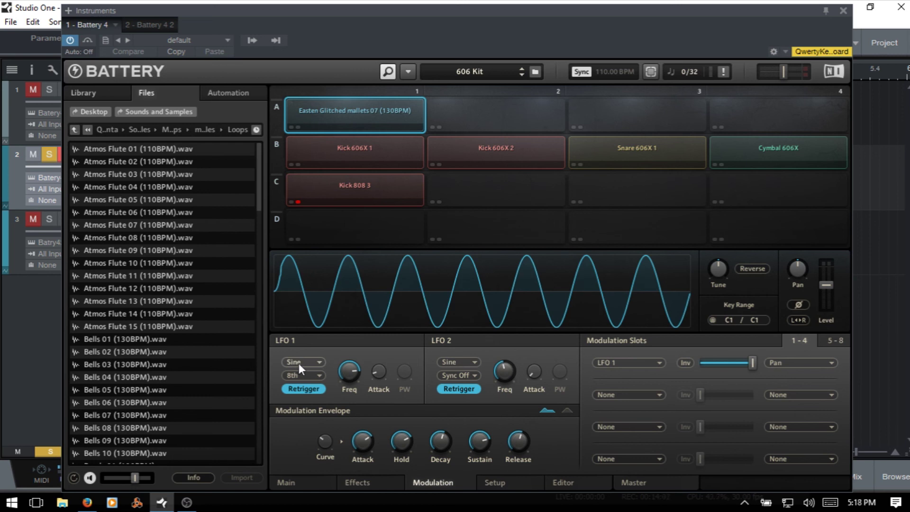
Step: Set LFO 1 to Sync Off and raise its frequency to about 15.9 Hz
{"action": "left_click", "coordinate": [321, 374]}
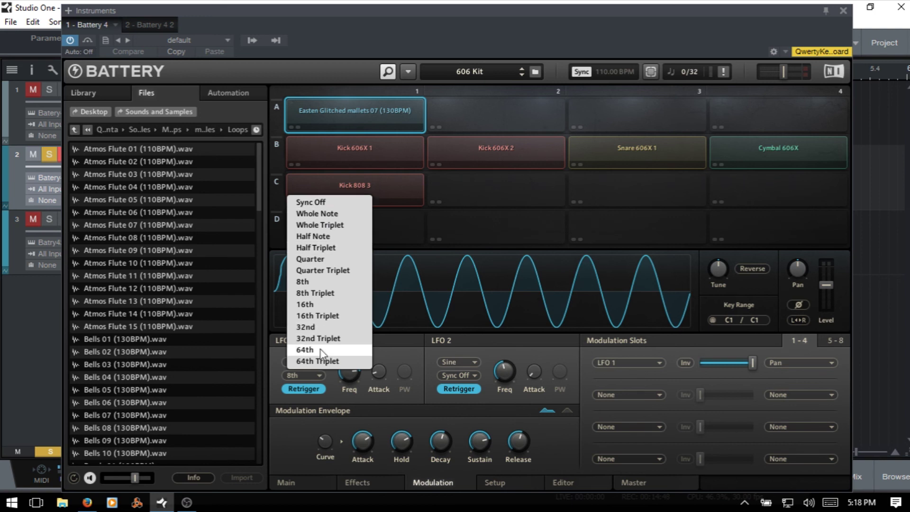
{"action": "left_click", "coordinate": [312, 201]}
{"action": "mouse_move", "coordinate": [352, 376]}
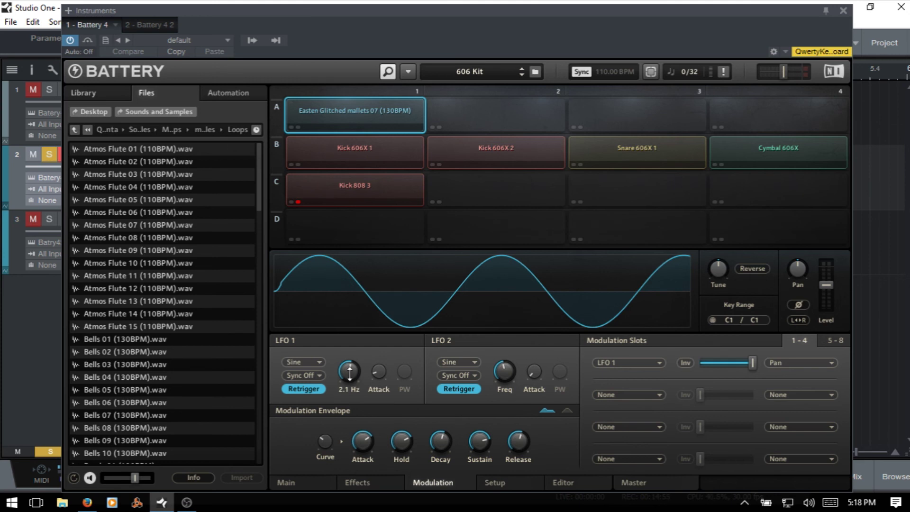
{"action": "left_click_drag", "start_coordinate": [351, 372], "coordinate": [347, 346]}
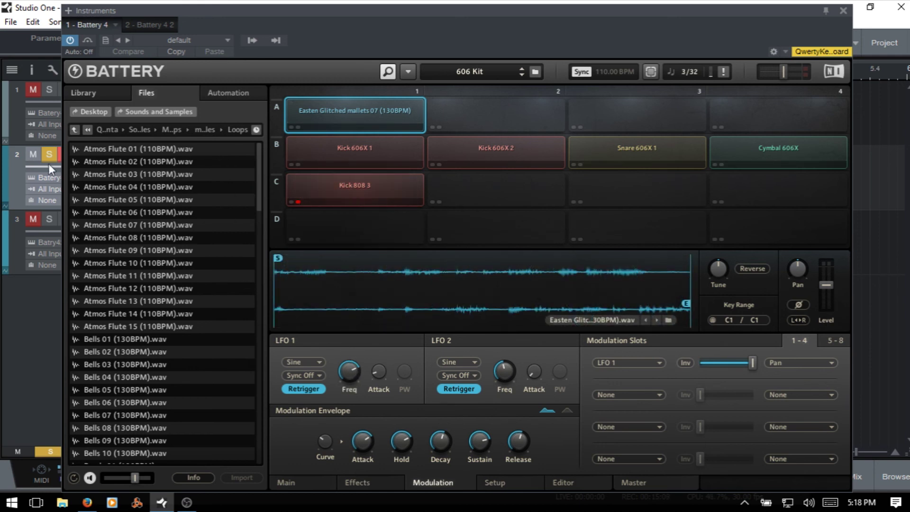
Step: Unmute and solo the first Battery 4 track, and turn off solo on the BD Kick track
{"action": "left_click", "coordinate": [16, 125]}
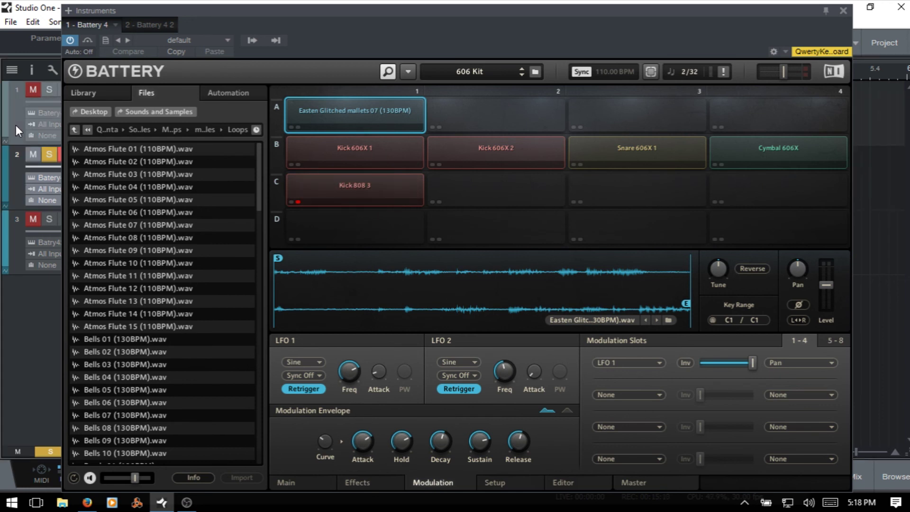
{"action": "left_click", "coordinate": [33, 89]}
{"action": "left_click", "coordinate": [48, 90]}
{"action": "left_click", "coordinate": [49, 155]}
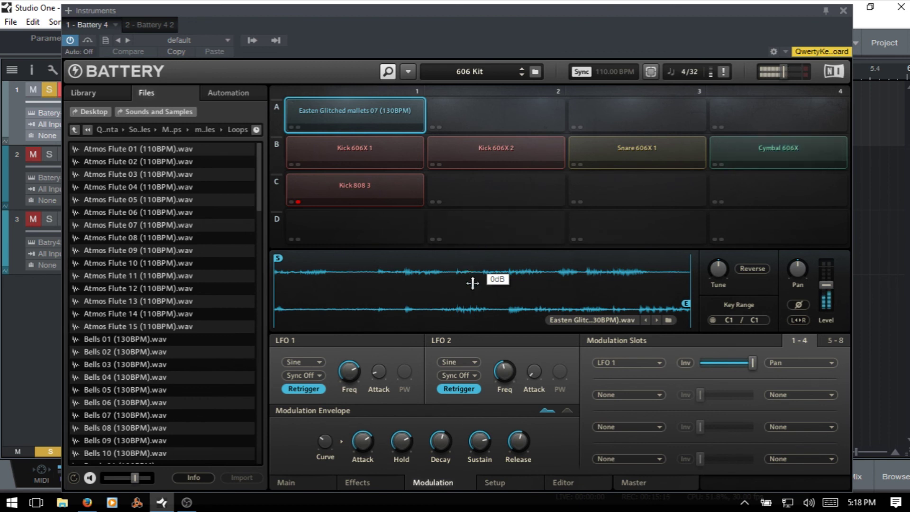
{"action": "mouse_move", "coordinate": [381, 375]}
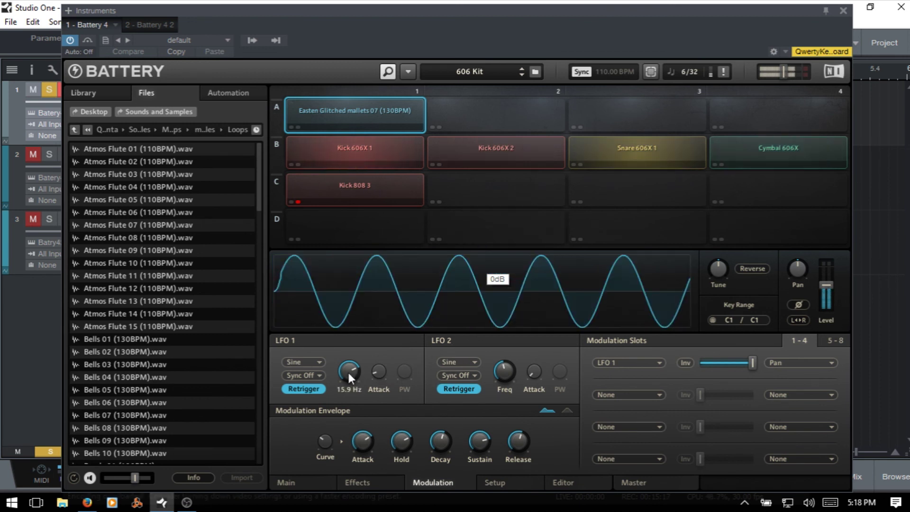
Step: Raise LFO 1's frequency to about 35.2 Hz and sync the LFO to 16th notes
{"action": "mouse_move", "coordinate": [346, 369]}
{"action": "left_mouse_down"}
{"action": "mouse_move", "coordinate": [349, 385]}
{"action": "mouse_move", "coordinate": [350, 361]}
{"action": "left_mouse_up"}
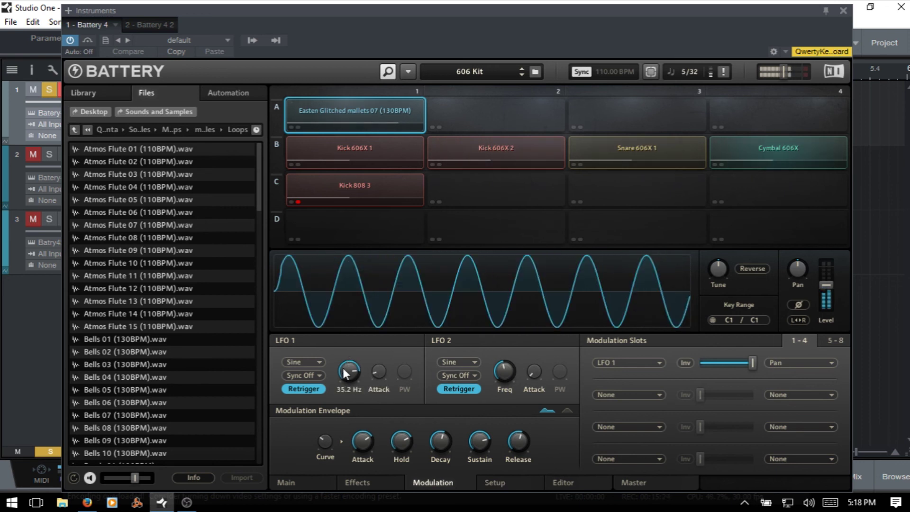
{"action": "left_click", "coordinate": [316, 375]}
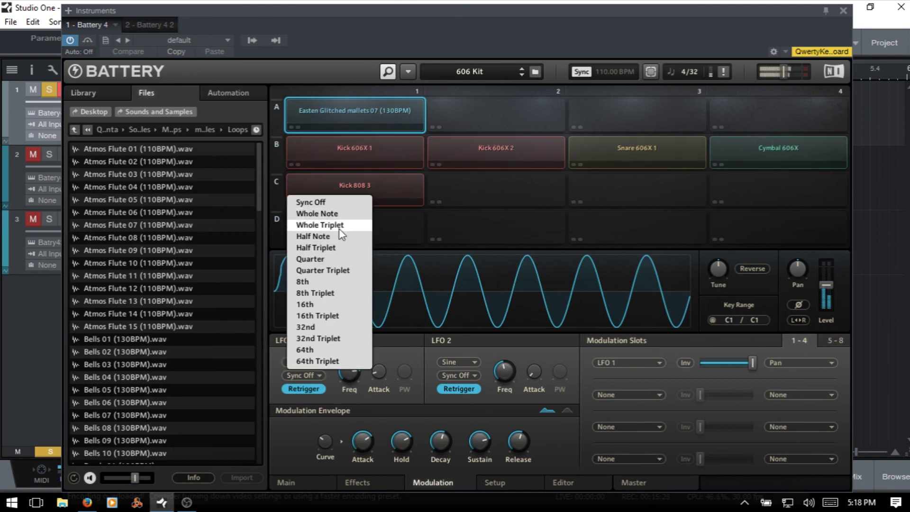
{"action": "left_click", "coordinate": [336, 305]}
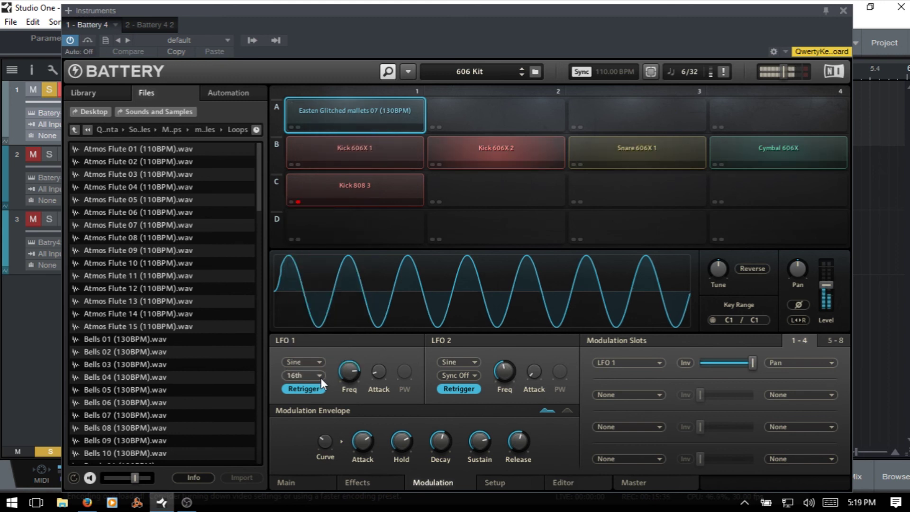
Step: Try LFO 1 sync rates of 64th and Half Note while listening to the loop
{"action": "mouse_move", "coordinate": [342, 376]}
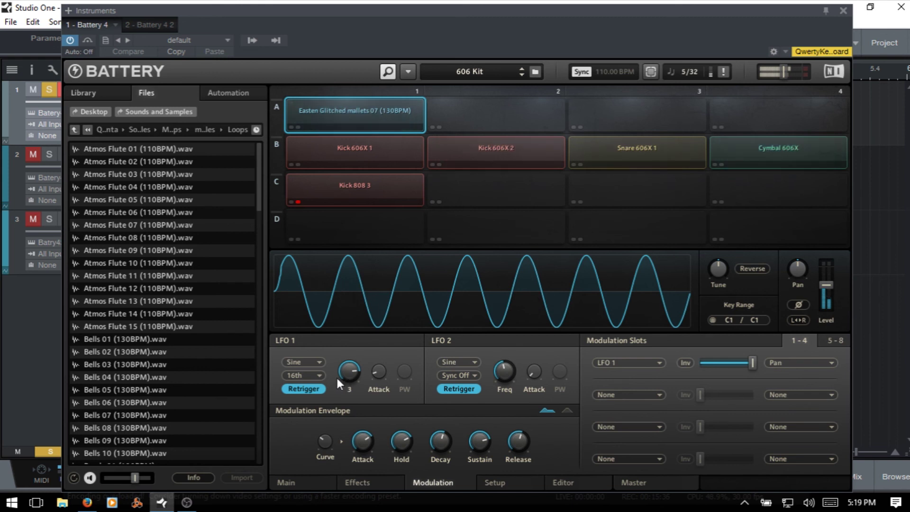
{"action": "left_click", "coordinate": [323, 374]}
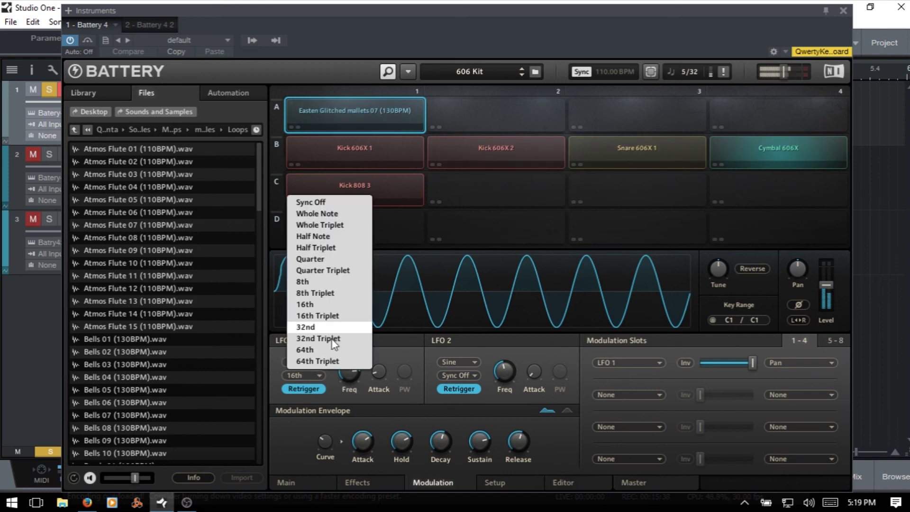
{"action": "left_click", "coordinate": [332, 352]}
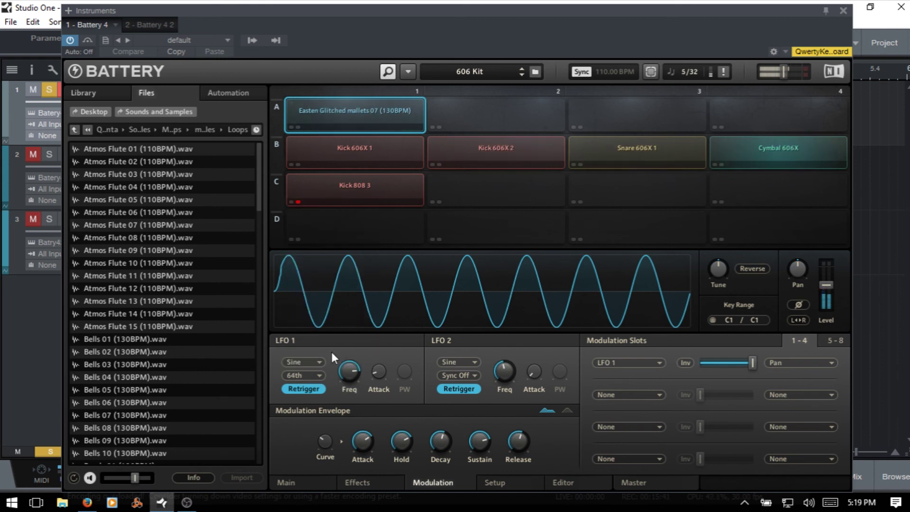
{"action": "left_click", "coordinate": [320, 376]}
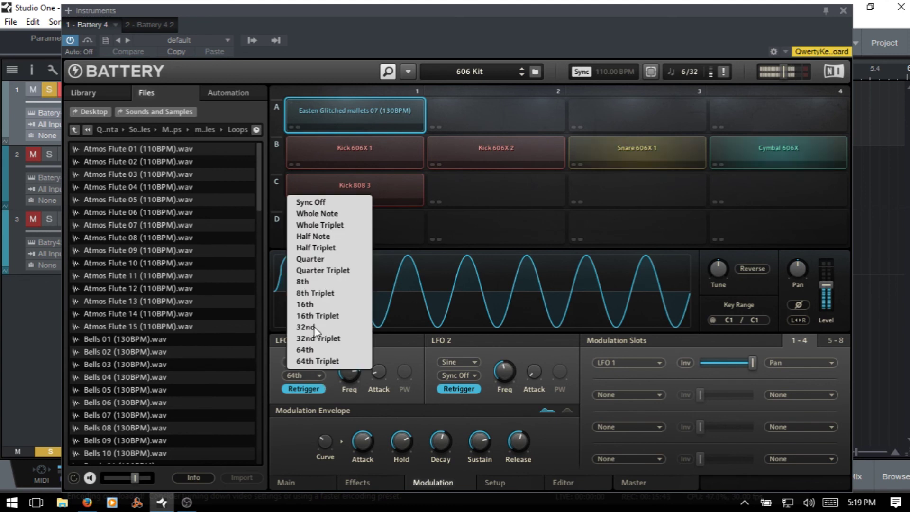
{"action": "left_click", "coordinate": [320, 236]}
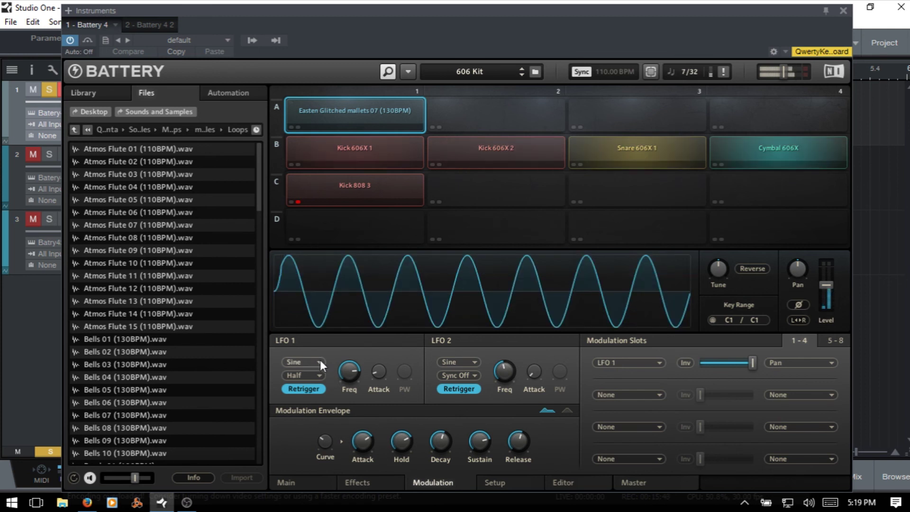
Step: Change LFO 1's waveform to Pulse and try its sync rate at Quarter, followed by 16th
{"action": "left_click", "coordinate": [321, 362]}
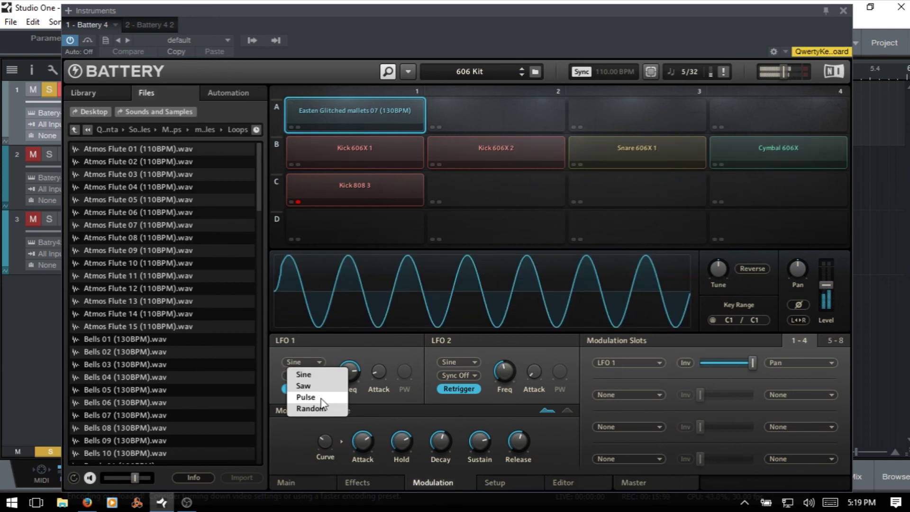
{"action": "left_click", "coordinate": [321, 399]}
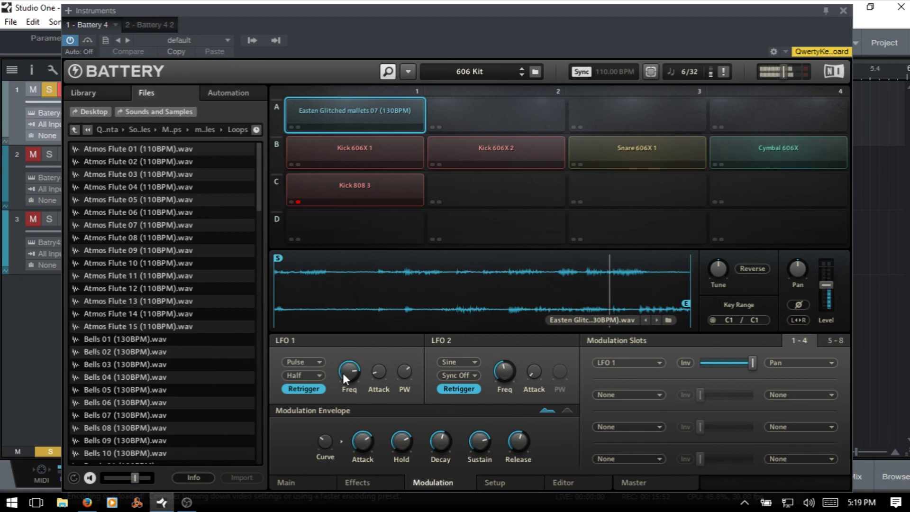
{"action": "left_click", "coordinate": [315, 374]}
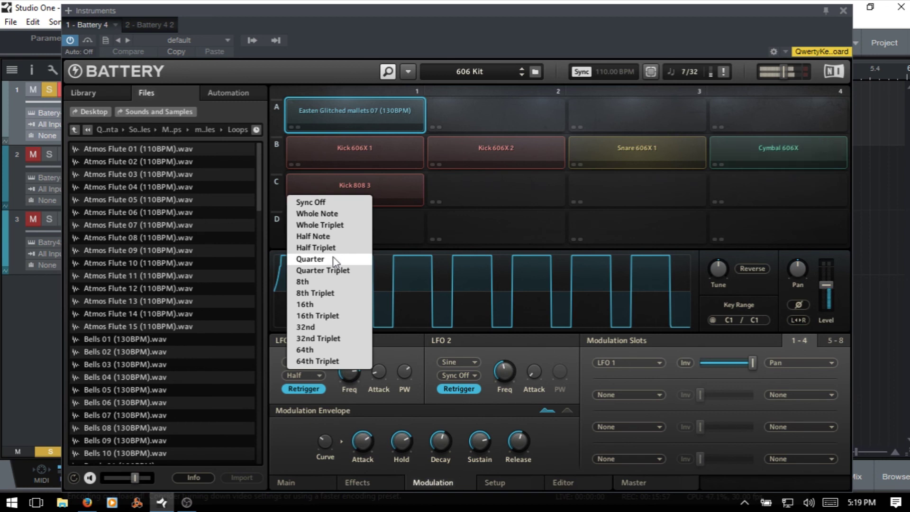
{"action": "left_click", "coordinate": [333, 258]}
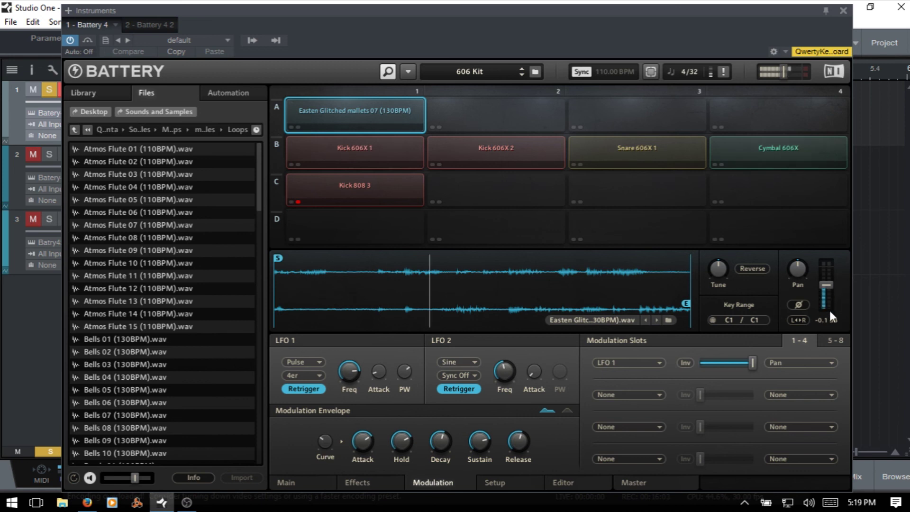
{"action": "left_click", "coordinate": [304, 375]}
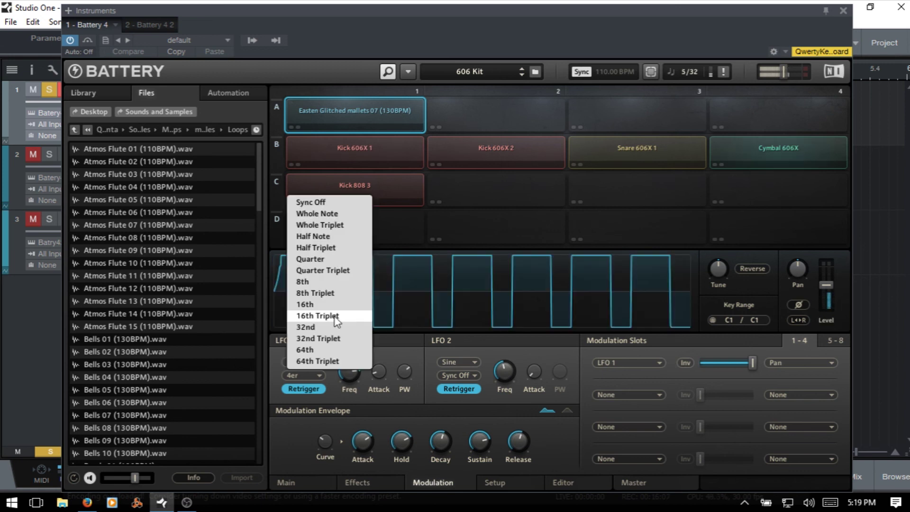
{"action": "left_click", "coordinate": [331, 305]}
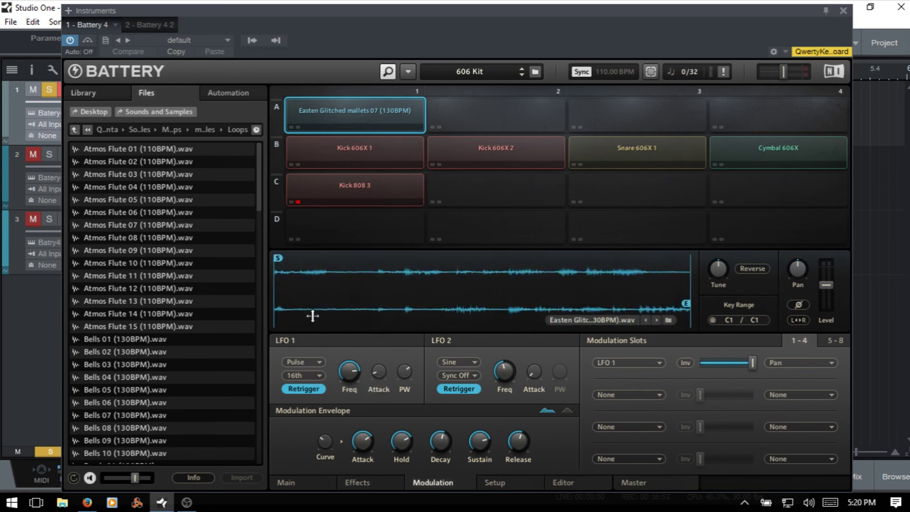
Step: Lengthen LFO 1's attack well above its minimum, listen, and shorten it to a brief fade-in
{"action": "mouse_move", "coordinate": [380, 367]}
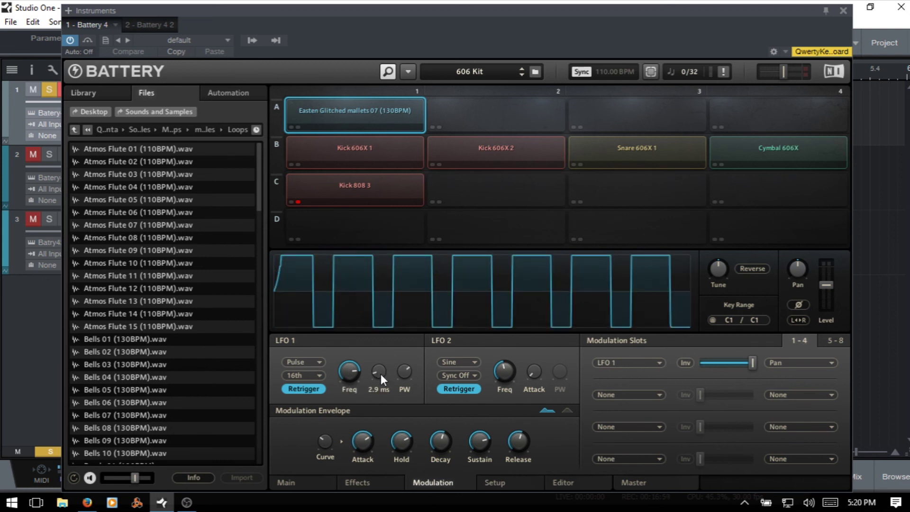
{"action": "left_click_drag", "start_coordinate": [380, 376], "coordinate": [379, 328]}
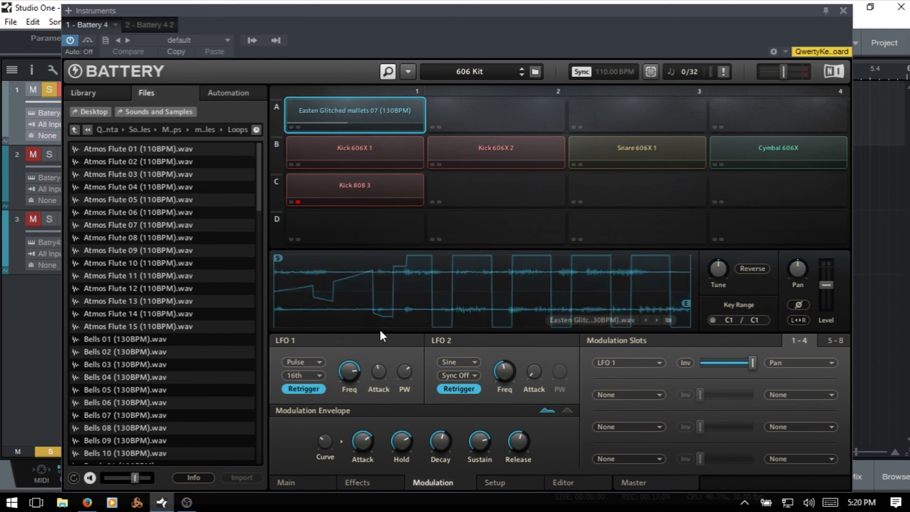
{"action": "mouse_move", "coordinate": [409, 387]}
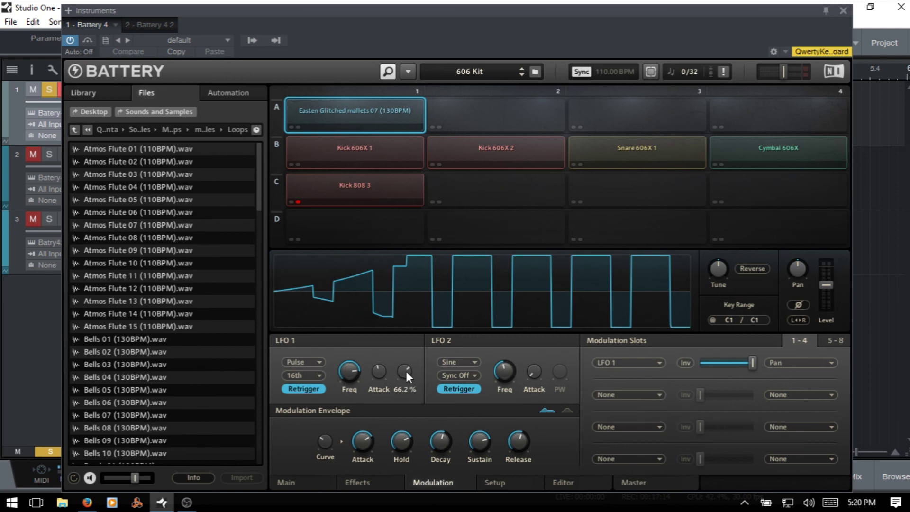
{"action": "left_click_drag", "start_coordinate": [377, 369], "coordinate": [384, 390]}
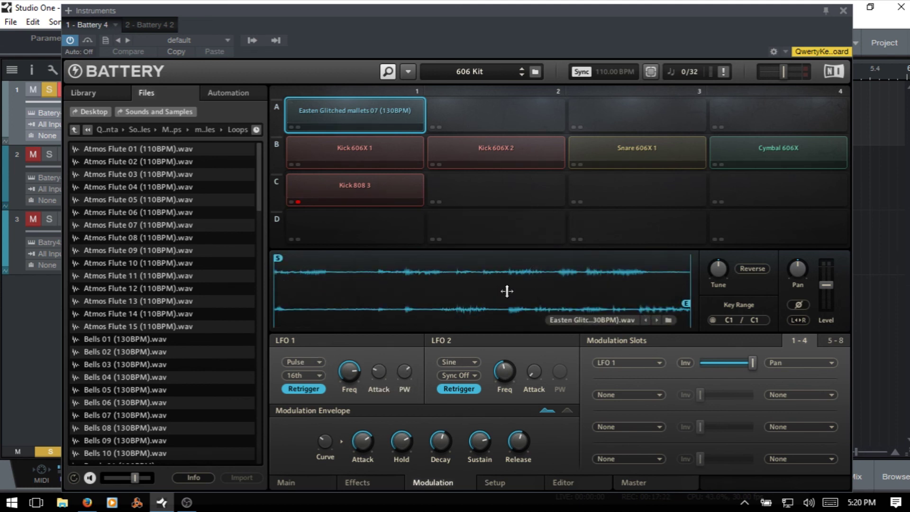
Step: Try LFO 1 pulse widths of about 70%, 26% and 82% while listening
{"action": "mouse_move", "coordinate": [404, 372]}
{"action": "left_mouse_down"}
{"action": "mouse_move", "coordinate": [406, 392]}
{"action": "mouse_move", "coordinate": [405, 336]}
{"action": "mouse_move", "coordinate": [405, 370]}
{"action": "left_mouse_up"}
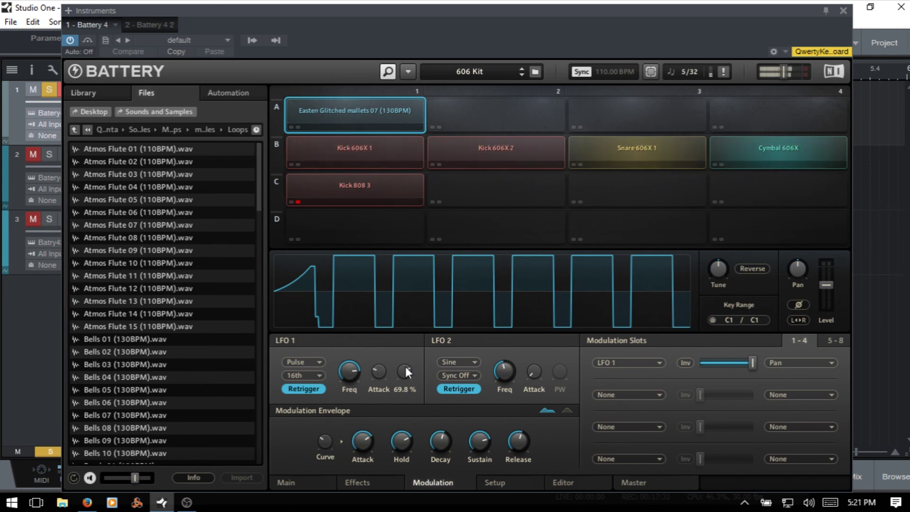
{"action": "left_click_drag", "start_coordinate": [405, 369], "coordinate": [412, 433]}
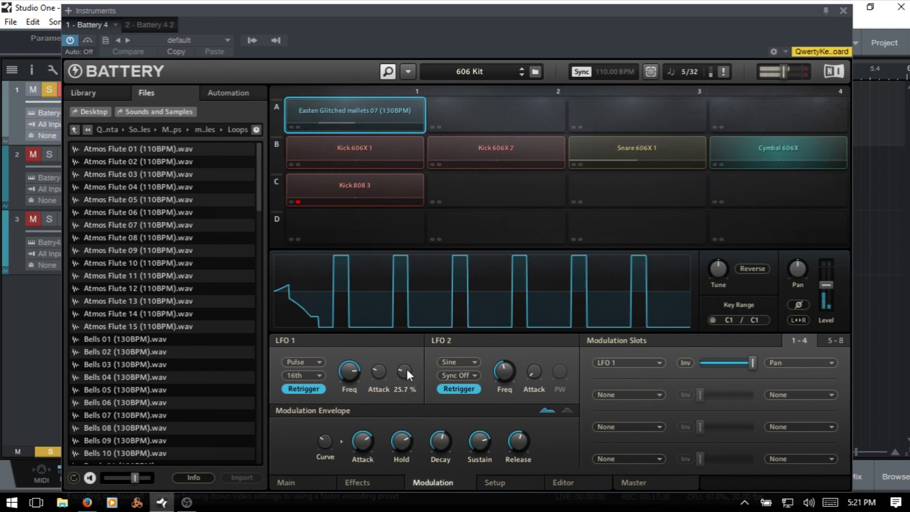
{"action": "left_click_drag", "start_coordinate": [407, 377], "coordinate": [416, 290]}
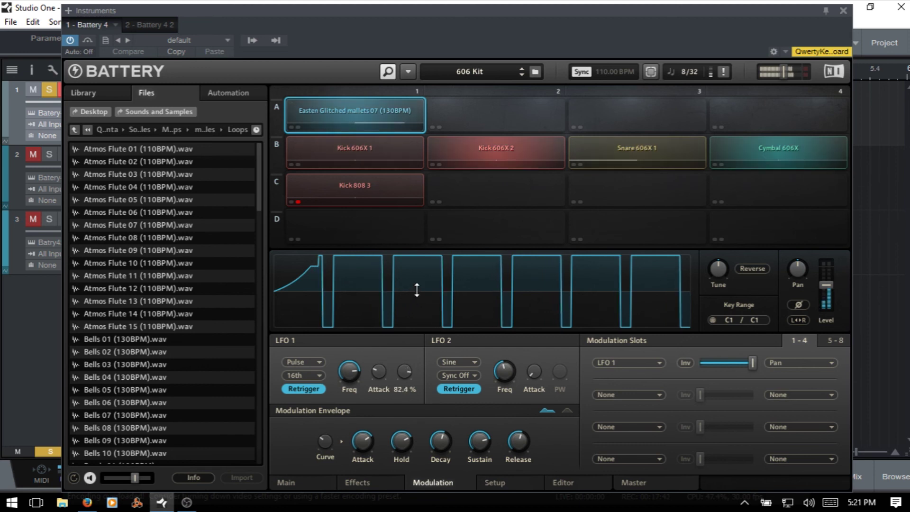
Step: Sync LFO 1 to Quarter notes and reduce its pulse width to about 30%
{"action": "left_click", "coordinate": [318, 373]}
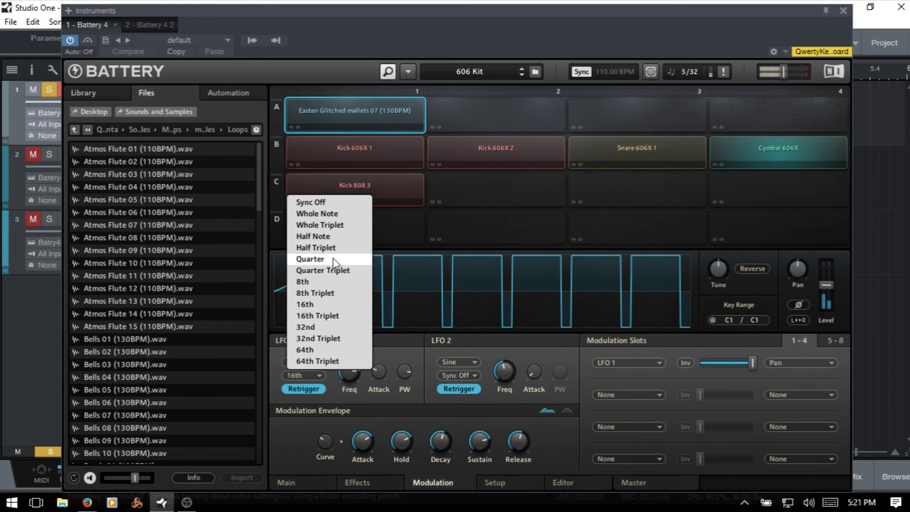
{"action": "left_click", "coordinate": [334, 263]}
{"action": "mouse_move", "coordinate": [403, 372]}
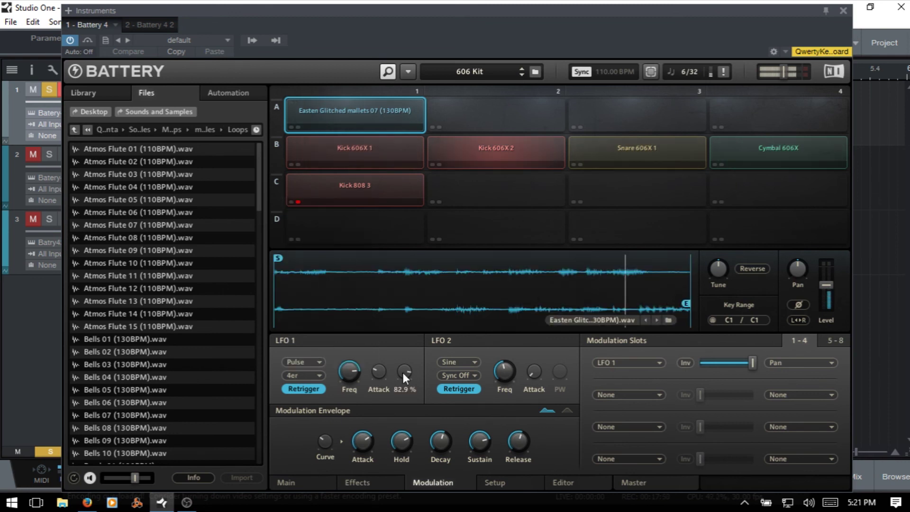
{"action": "left_click_drag", "start_coordinate": [403, 372], "coordinate": [404, 423]}
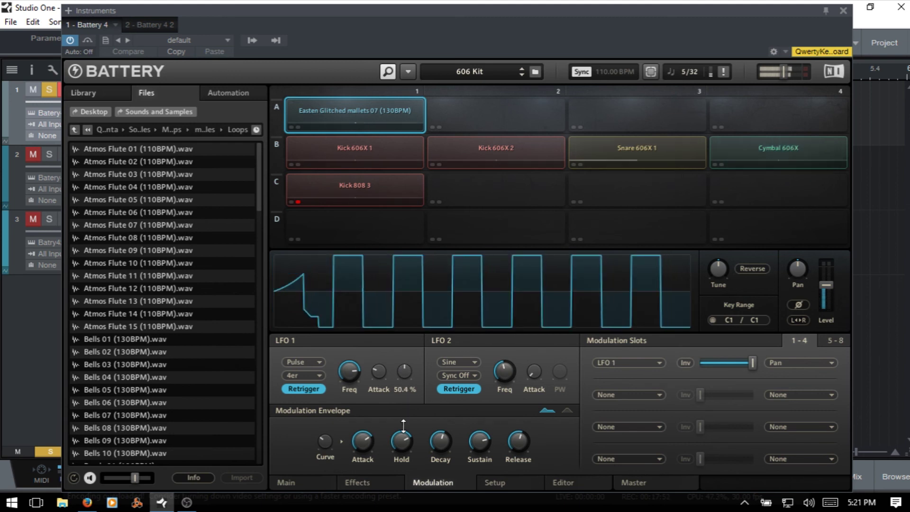
{"action": "left_click_drag", "start_coordinate": [411, 371], "coordinate": [413, 395]}
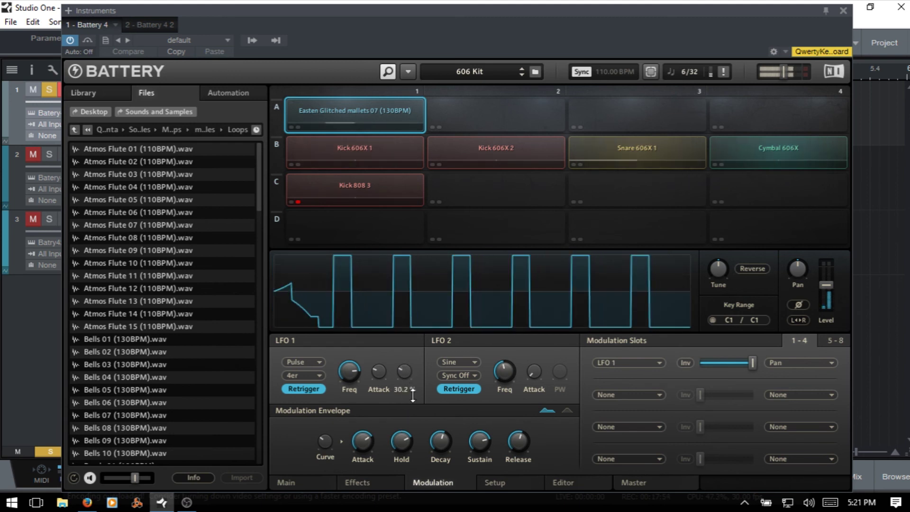
Step: Review the source choices for the first modulation slot and the Main page's volume and pitch envelopes, and return to the Modulation page
{"action": "mouse_move", "coordinate": [480, 362]}
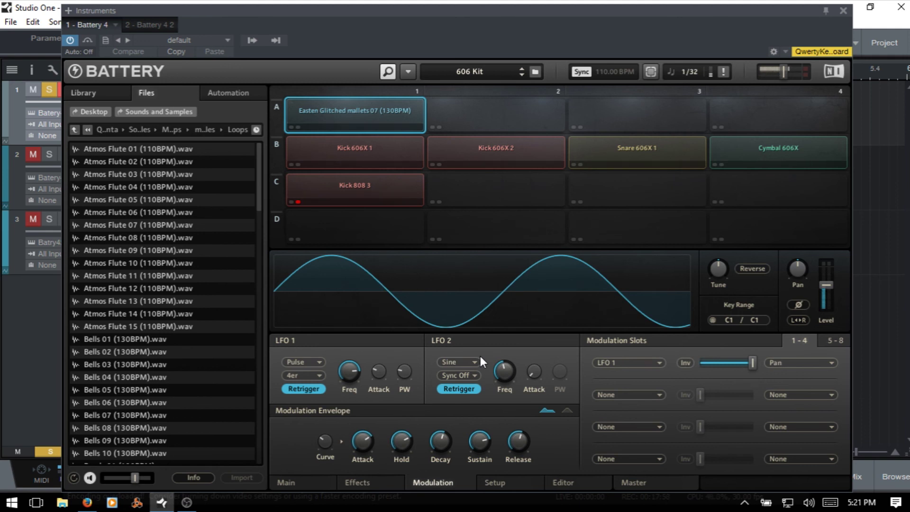
{"action": "left_click", "coordinate": [658, 363]}
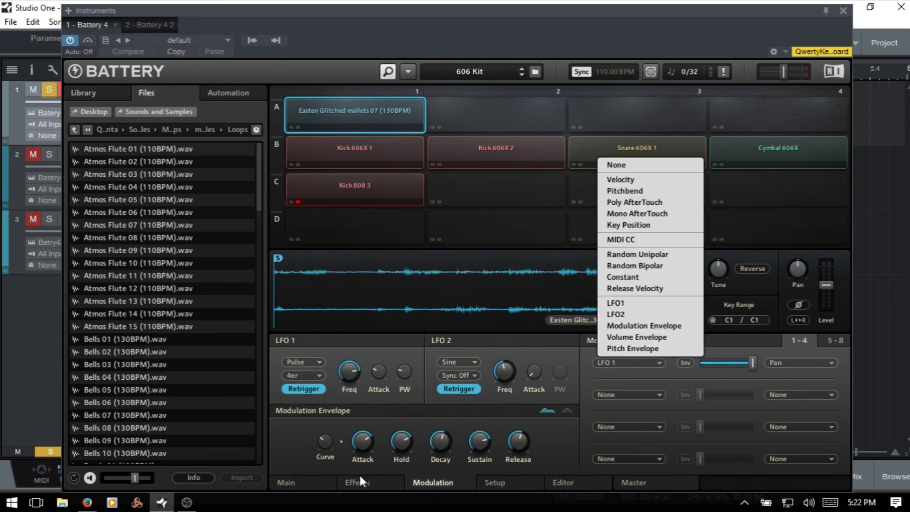
{"action": "left_click", "coordinate": [295, 482]}
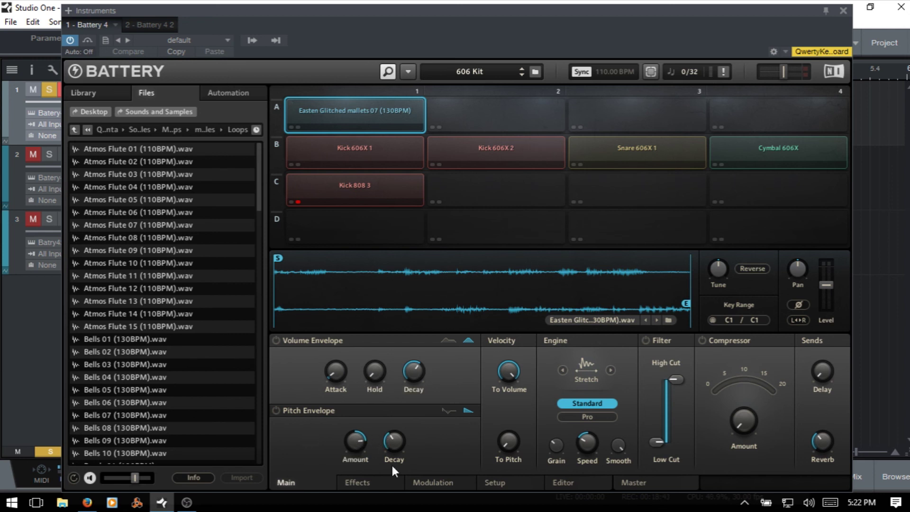
{"action": "left_click", "coordinate": [440, 482]}
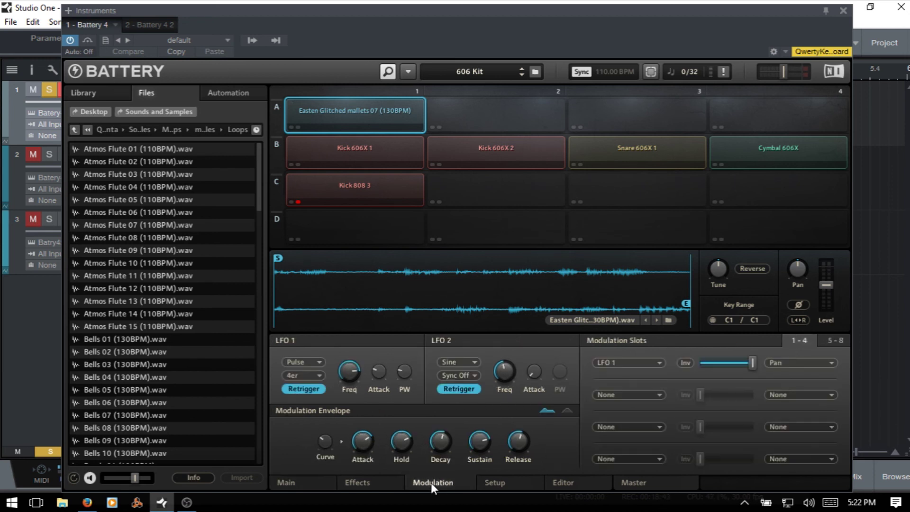
Step: Compare the Modulation Envelope's attack-hold-decay mode with its mode that includes sustain and release, and keep the latter
{"action": "mouse_move", "coordinate": [325, 442]}
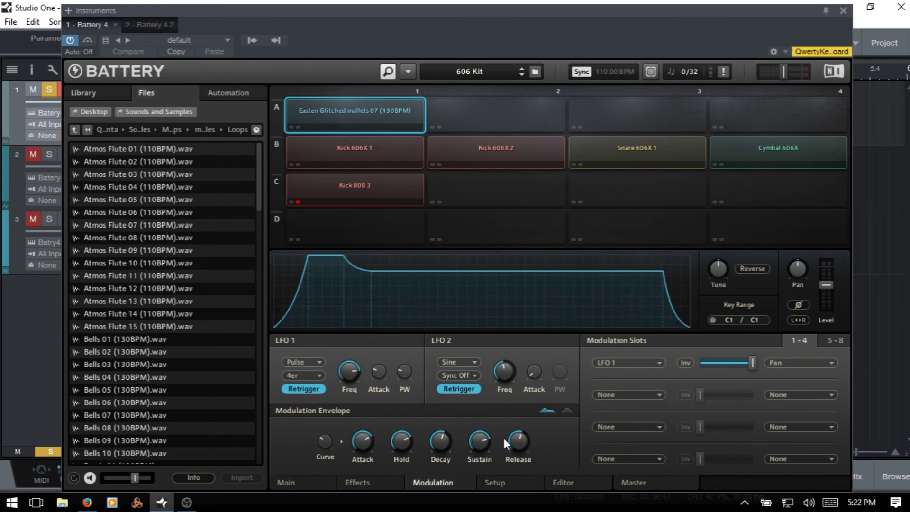
{"action": "mouse_move", "coordinate": [361, 447]}
{"action": "left_click", "coordinate": [567, 411]}
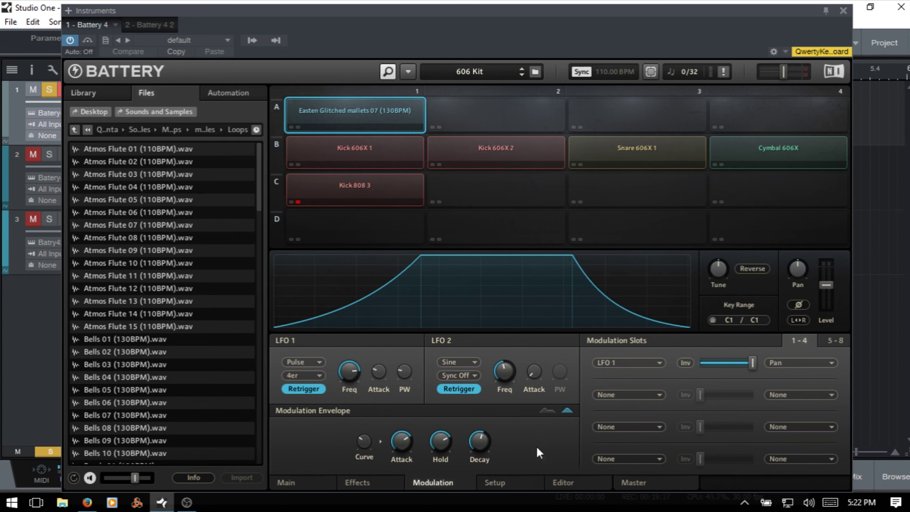
{"action": "left_click", "coordinate": [546, 409]}
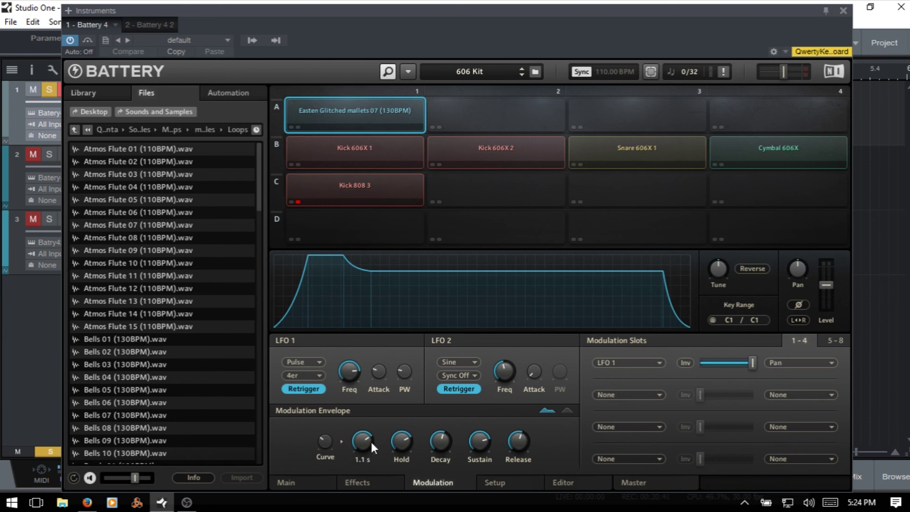
Step: Lengthen the Modulation Envelope's attack and increase its curve amount
{"action": "left_click_drag", "start_coordinate": [362, 442], "coordinate": [364, 408]}
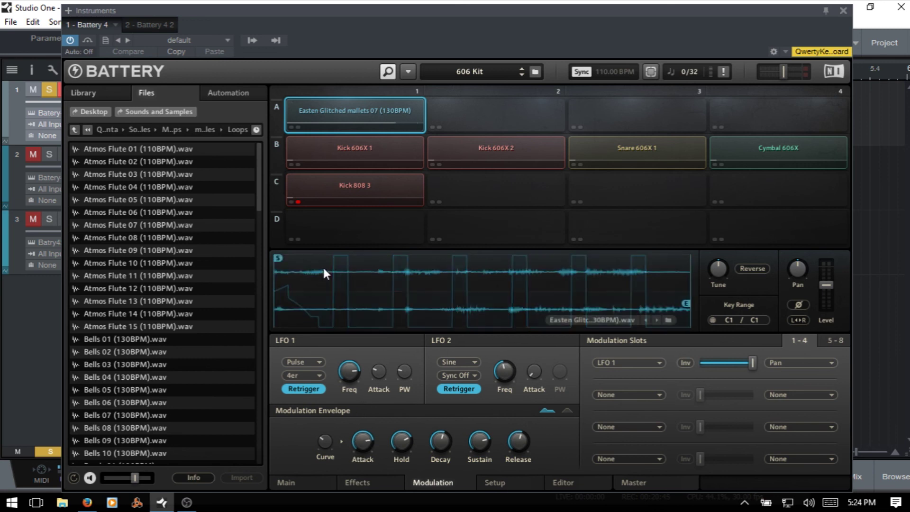
{"action": "mouse_move", "coordinate": [360, 443]}
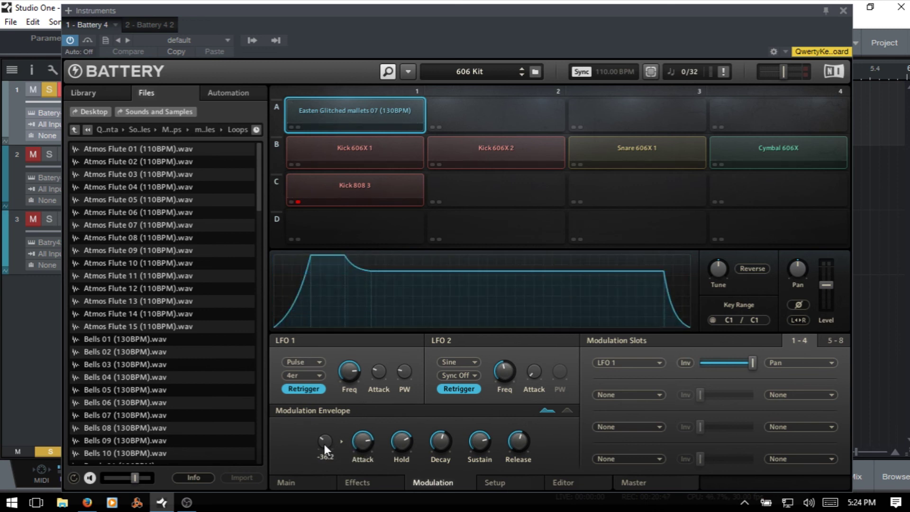
{"action": "left_click_drag", "start_coordinate": [325, 442], "coordinate": [325, 390]}
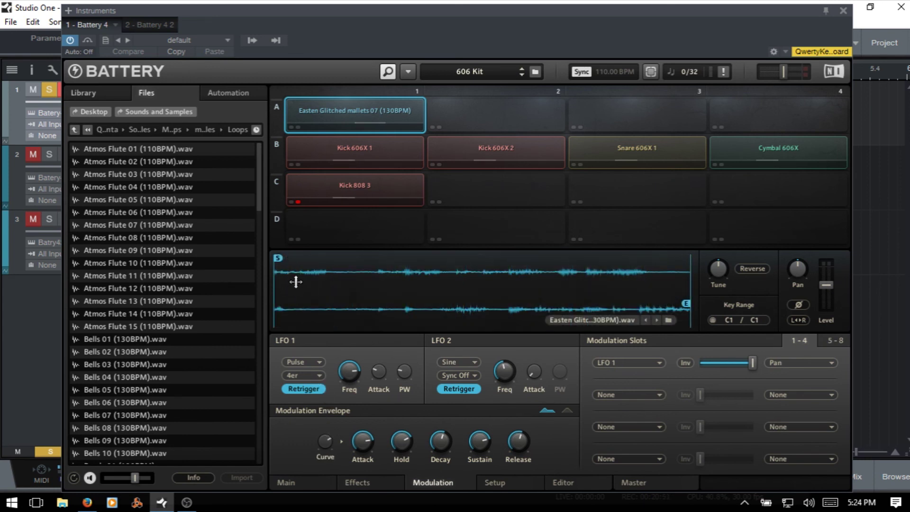
Step: Sweep the Modulation Envelope's curve amount down and back up, and clear the LFO 1 to Pan routing from the first modulation slot
{"action": "left_click_drag", "start_coordinate": [323, 446], "coordinate": [332, 493]}
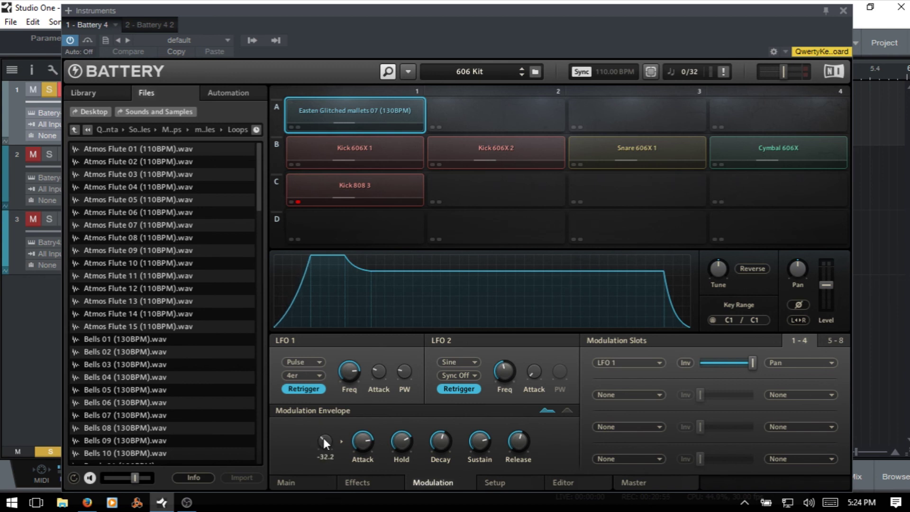
{"action": "mouse_move", "coordinate": [324, 438]}
{"action": "left_mouse_down"}
{"action": "mouse_move", "coordinate": [325, 459]}
{"action": "mouse_move", "coordinate": [330, 395]}
{"action": "mouse_move", "coordinate": [322, 463]}
{"action": "mouse_move", "coordinate": [317, 425]}
{"action": "left_mouse_up"}
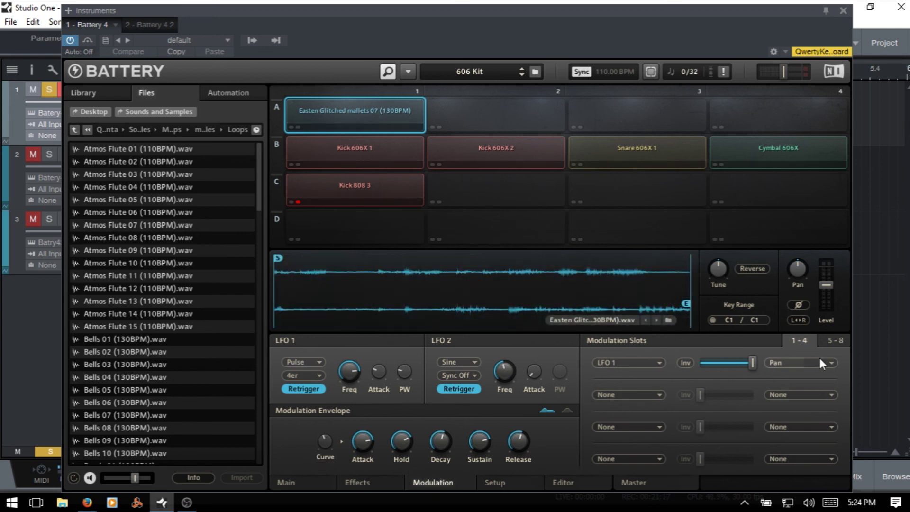
{"action": "left_click", "coordinate": [836, 363]}
{"action": "left_click", "coordinate": [830, 224]}
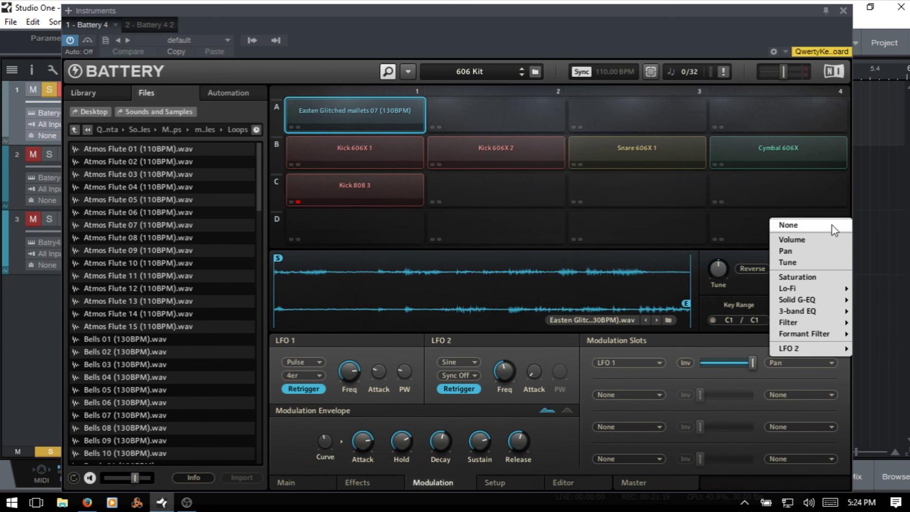
{"action": "left_click", "coordinate": [659, 364]}
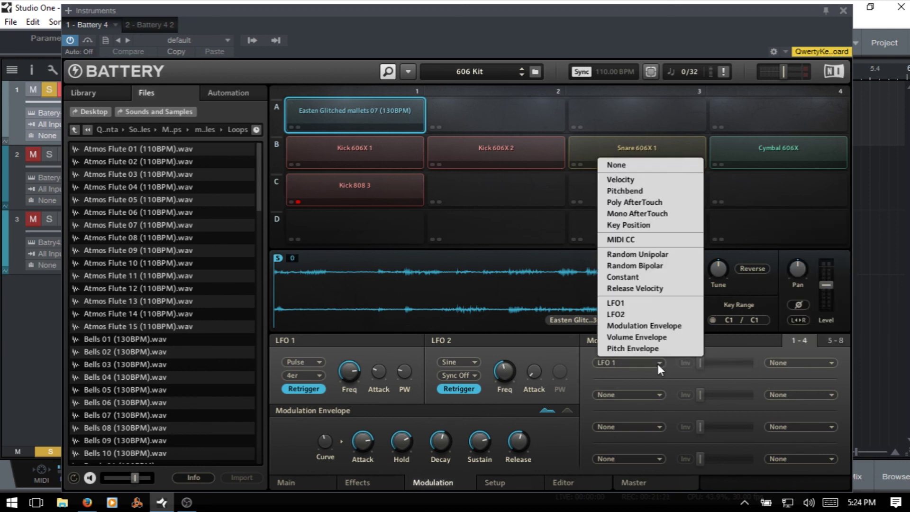
{"action": "left_click", "coordinate": [652, 167]}
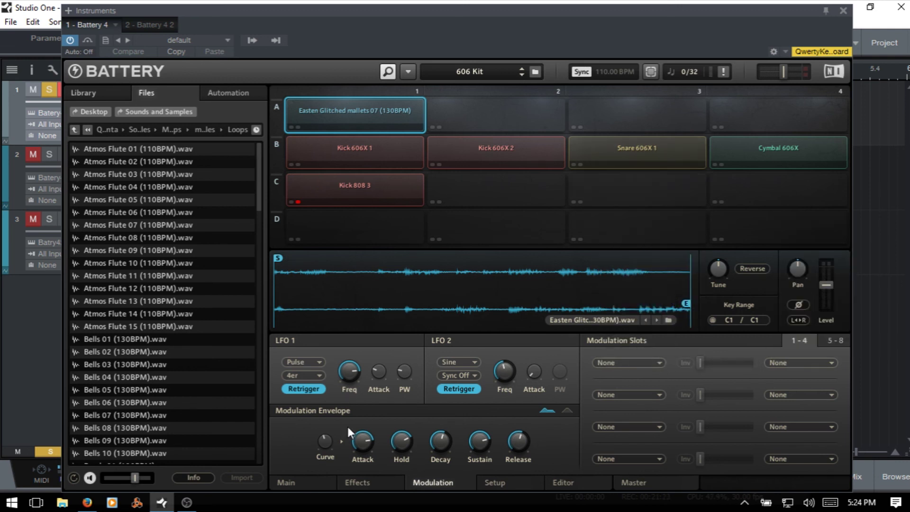
Step: On the Setup page, reshape the mallets cell's MIDI velocity curve and review the MIDI channel choices, keeping all channels
{"action": "left_click", "coordinate": [500, 483]}
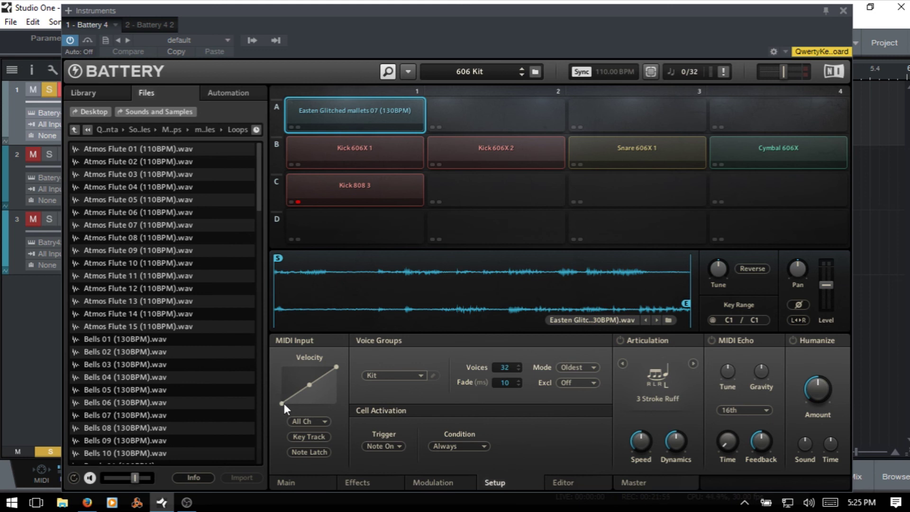
{"action": "mouse_move", "coordinate": [283, 404]}
{"action": "left_mouse_down"}
{"action": "mouse_move", "coordinate": [283, 374]}
{"action": "mouse_move", "coordinate": [278, 394]}
{"action": "left_mouse_up"}
{"action": "mouse_move", "coordinate": [338, 367]}
{"action": "left_mouse_down"}
{"action": "mouse_move", "coordinate": [341, 391]}
{"action": "mouse_move", "coordinate": [341, 370]}
{"action": "left_mouse_up"}
{"action": "left_click_drag", "start_coordinate": [283, 391], "coordinate": [288, 414]}
{"action": "left_click", "coordinate": [323, 422]}
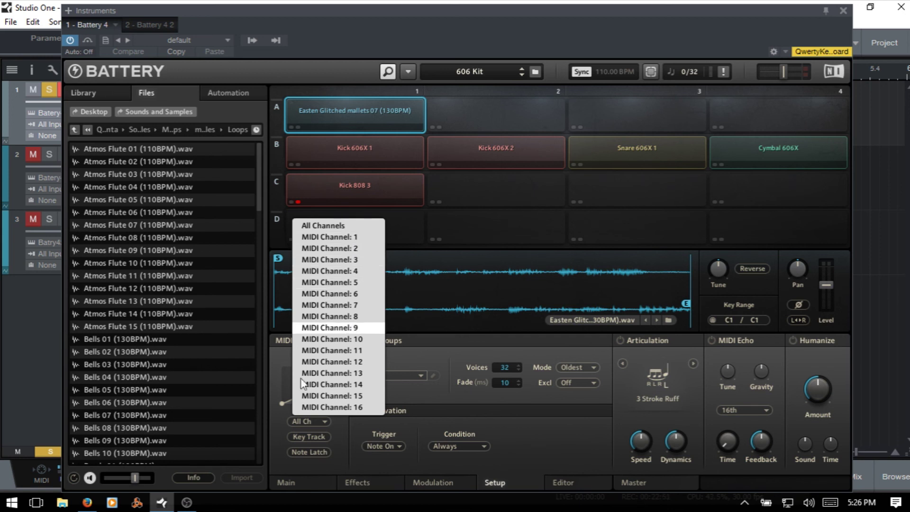
{"action": "left_click", "coordinate": [275, 443]}
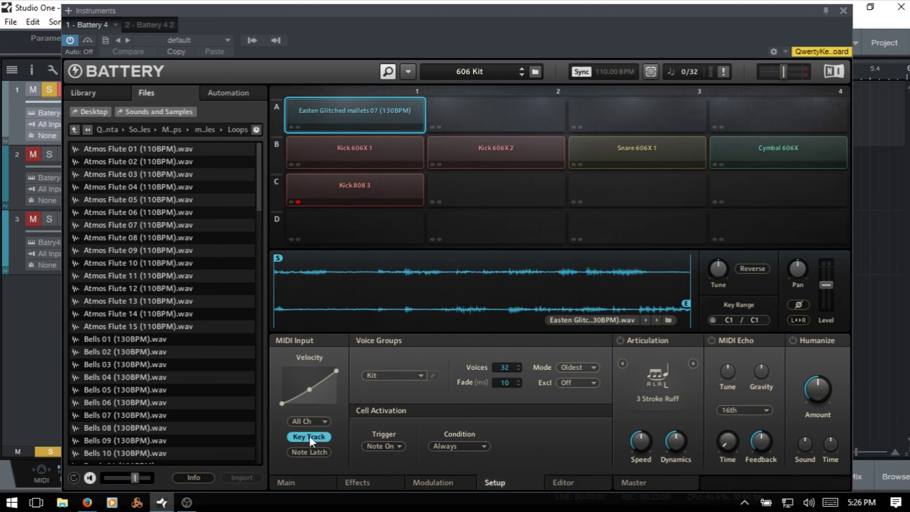
Step: Audition the Kick 808 3 cell, select the BD Kick track and unmute it
{"action": "left_click", "coordinate": [354, 189]}
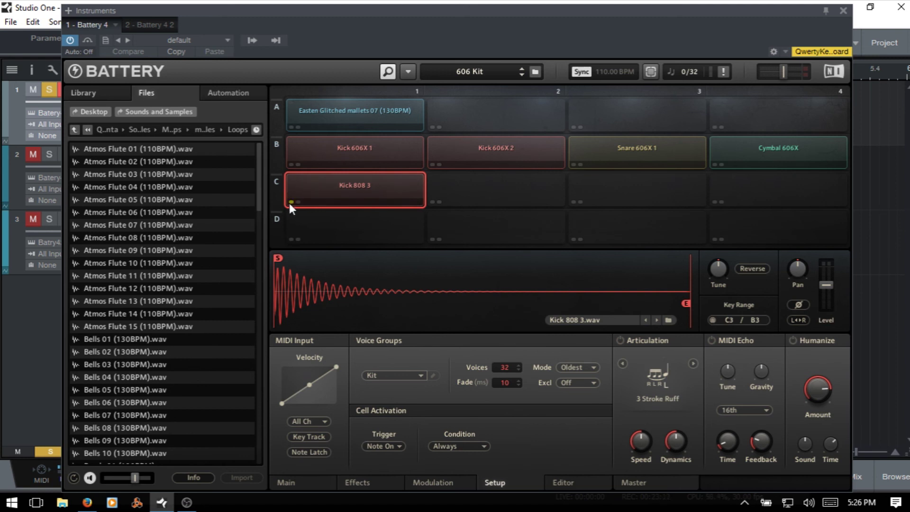
{"action": "left_click", "coordinate": [355, 183]}
{"action": "left_click", "coordinate": [16, 189]}
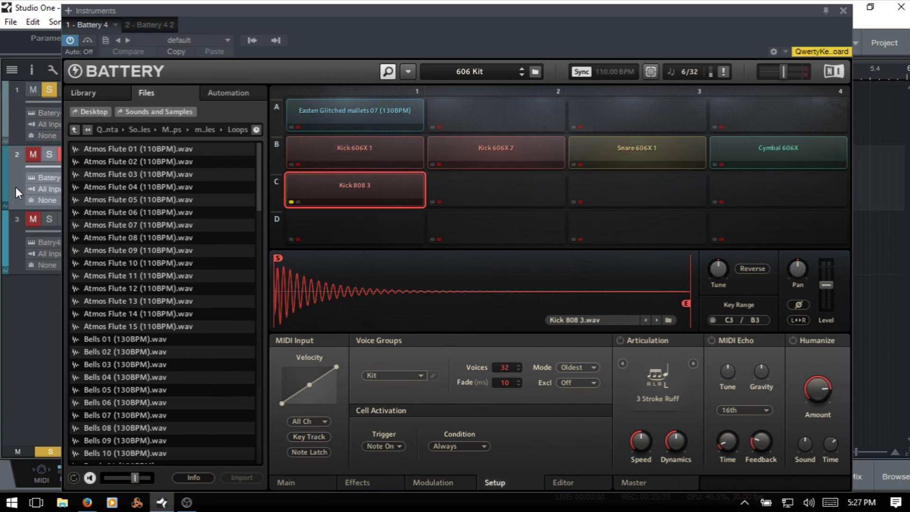
{"action": "left_click", "coordinate": [32, 155]}
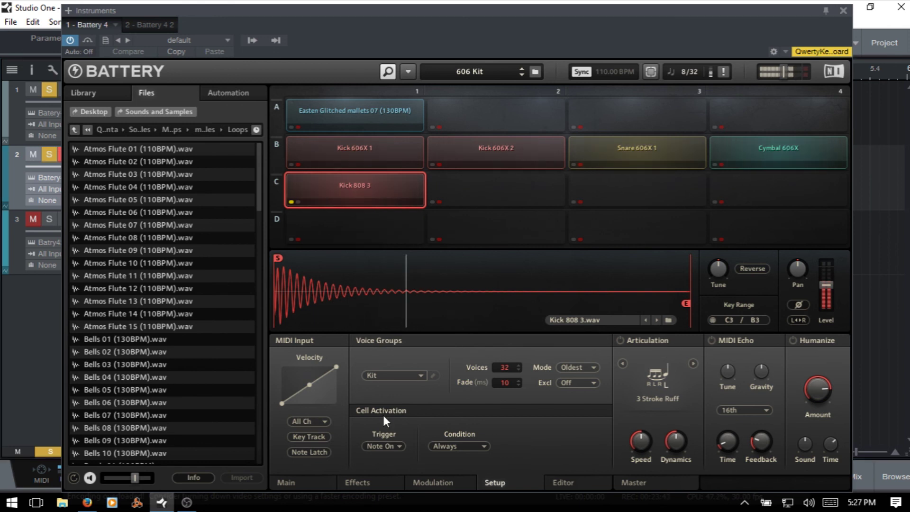
Step: Clear Kick 808 3's Key Position to Tune routing from the first modulation slot and enable Key Track on the Setup page
{"action": "left_click", "coordinate": [435, 484]}
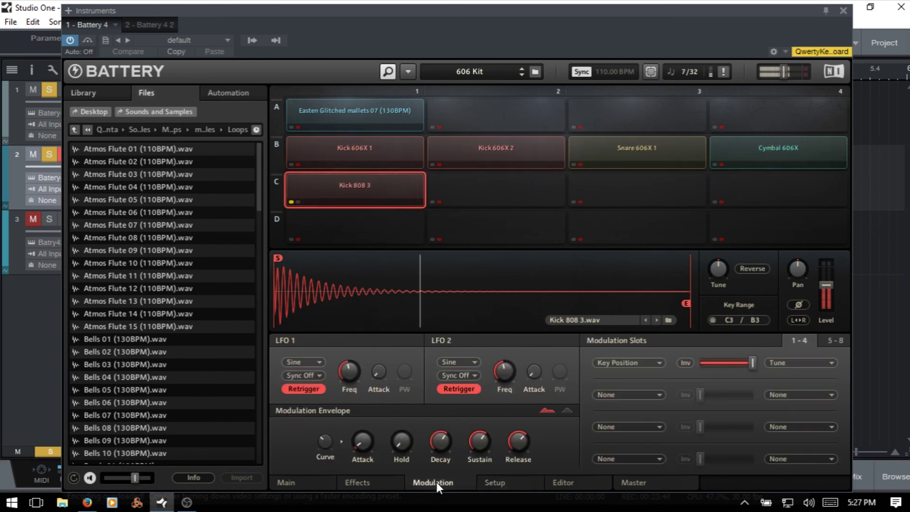
{"action": "left_click", "coordinate": [658, 361]}
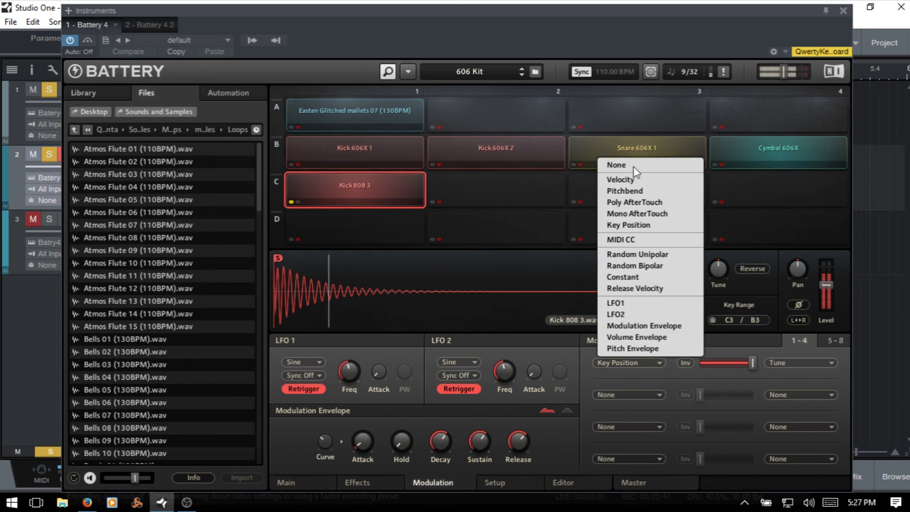
{"action": "left_click", "coordinate": [829, 363]}
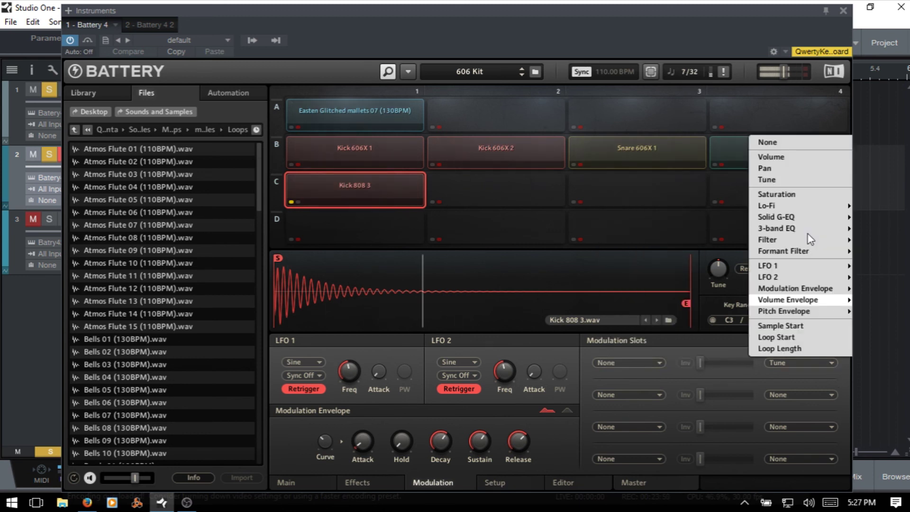
{"action": "left_click", "coordinate": [803, 144]}
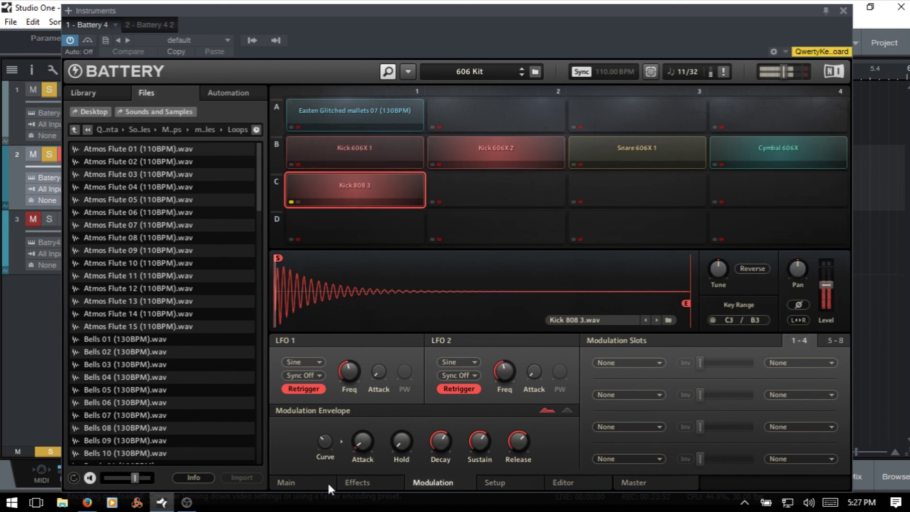
{"action": "left_click", "coordinate": [502, 483]}
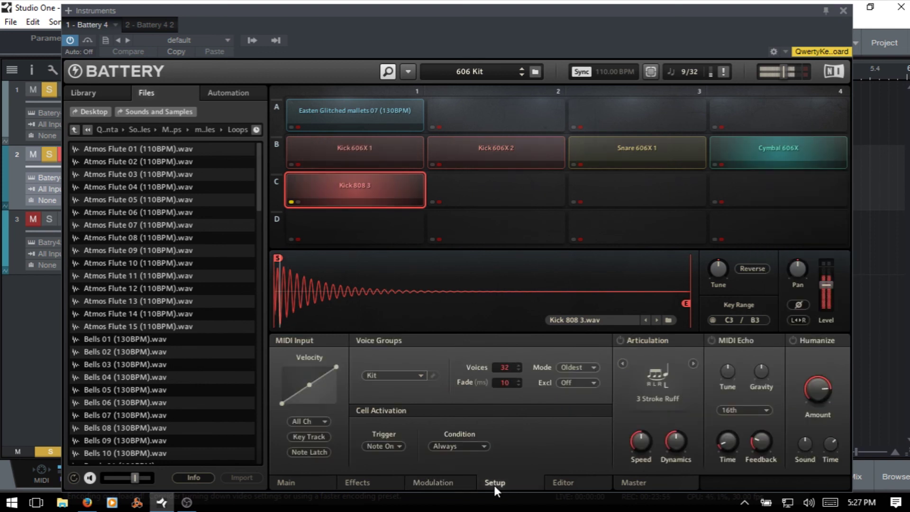
{"action": "left_click", "coordinate": [309, 437]}
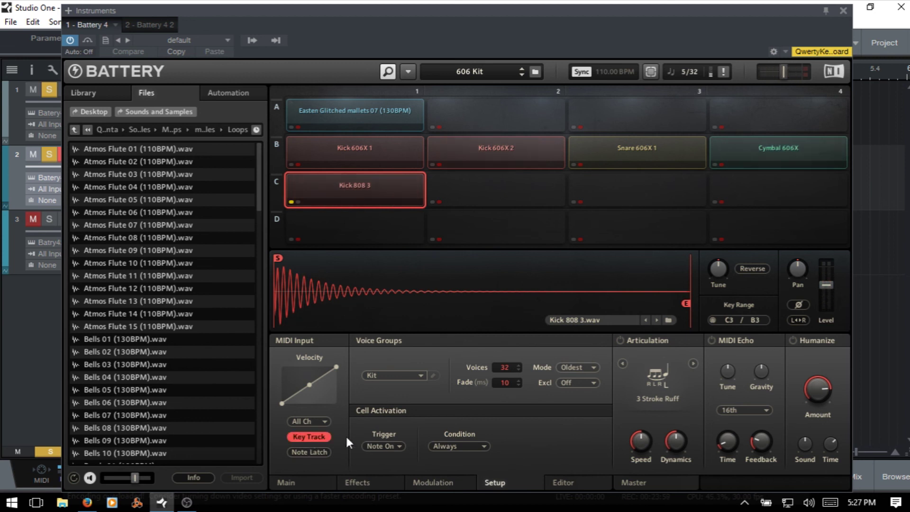
Step: Examine the BD Kick part's notes in Studio One's note editor, stop playback and close the editor
{"action": "left_click", "coordinate": [843, 10]}
{"action": "double_click", "coordinate": [425, 205]}
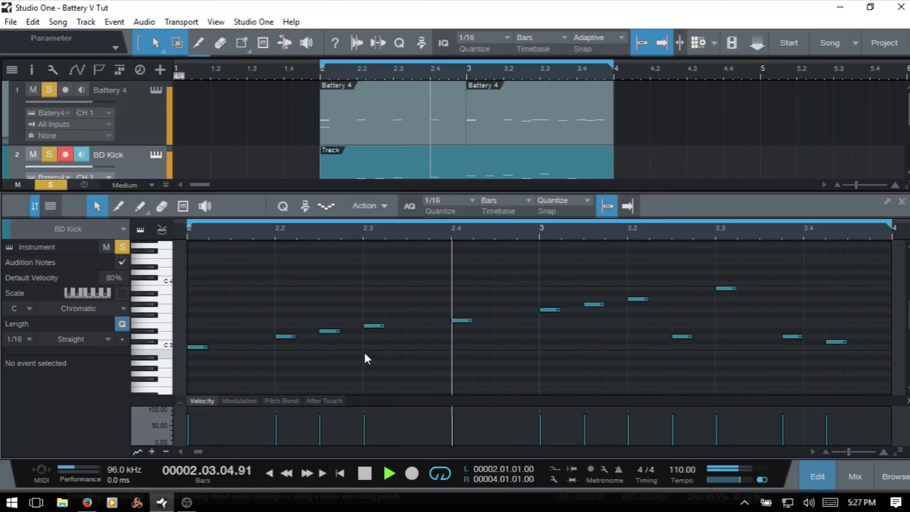
{"action": "key", "text": "space"}
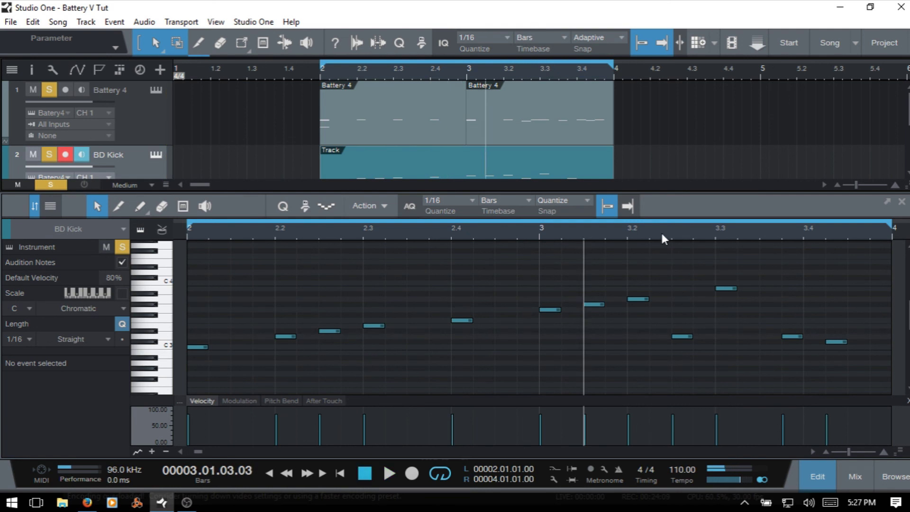
{"action": "key", "text": "F2"}
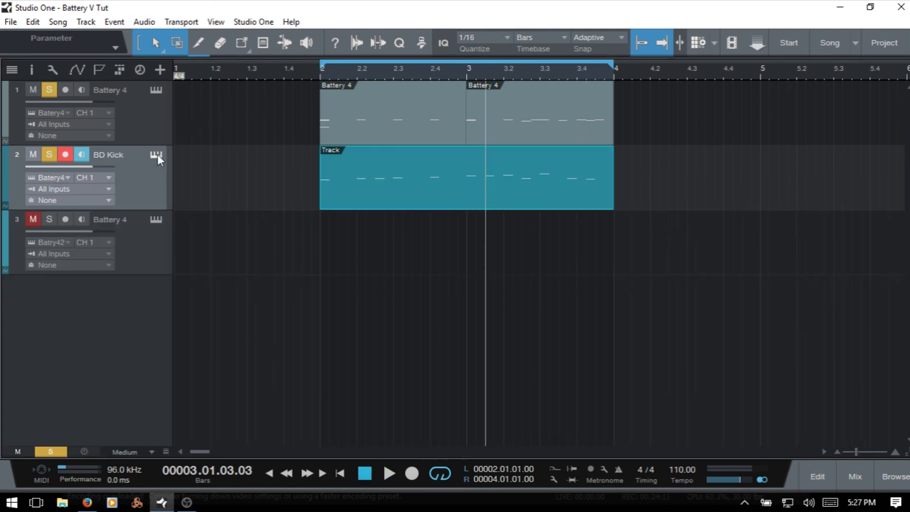
Step: Reopen Battery 4 from the first track, select the Kick 808 3 cell and try its Note Latch option
{"action": "left_click", "coordinate": [157, 89]}
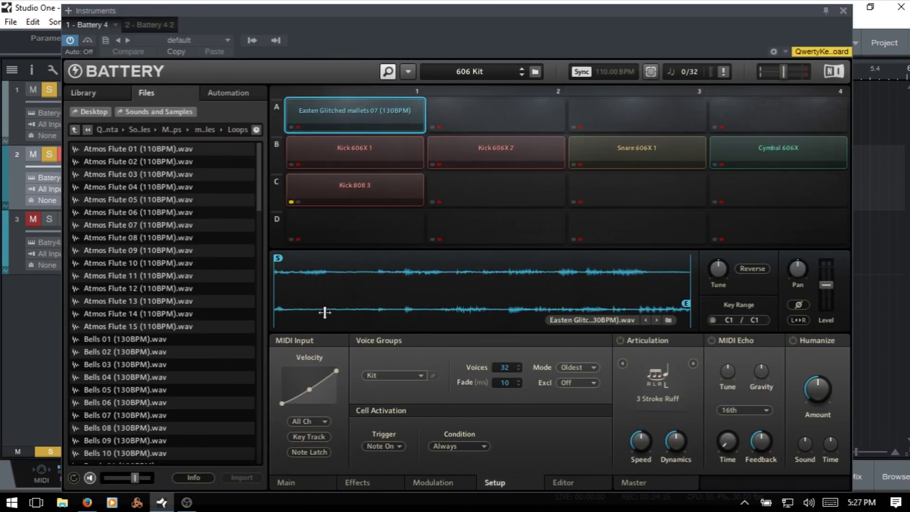
{"action": "left_click", "coordinate": [338, 192]}
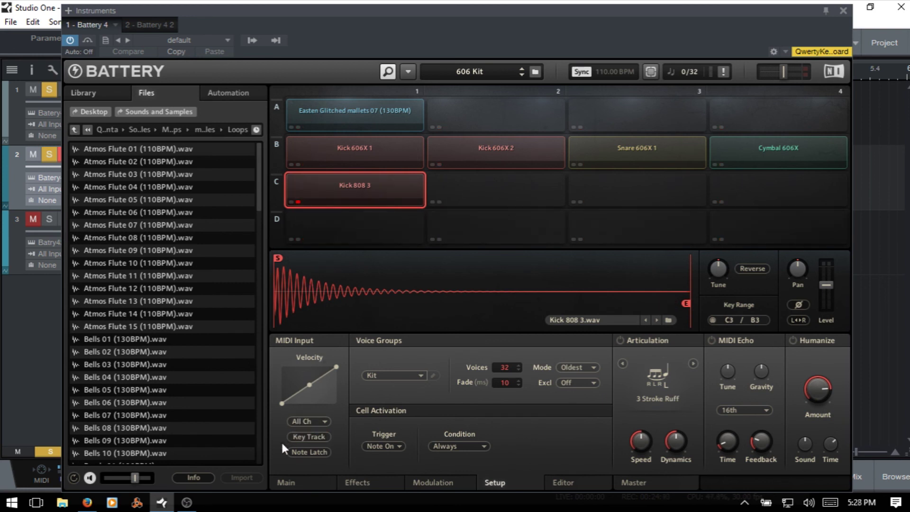
{"action": "left_click", "coordinate": [308, 453]}
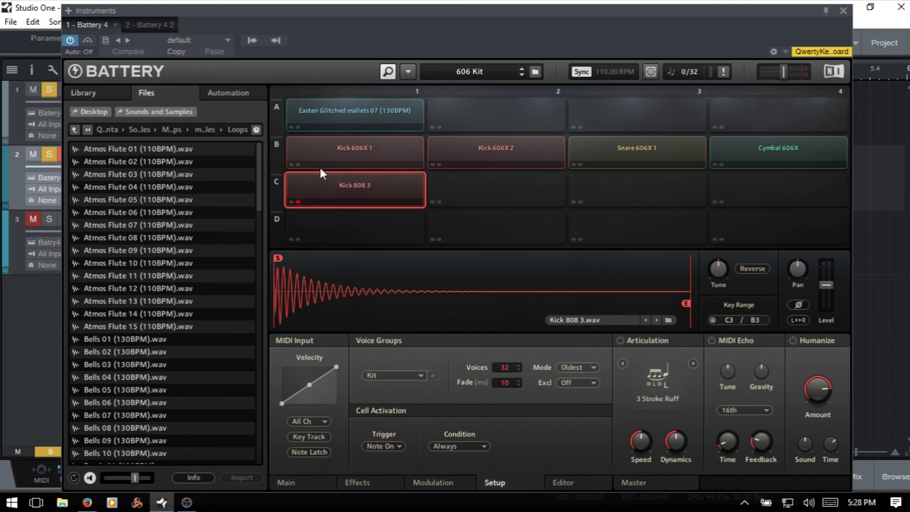
Step: Audition the Kick 606X 2 and Easten Glitched mallets 07 cells, try Note Latch on the mallets, and close the instrument window
{"action": "left_click", "coordinate": [504, 152]}
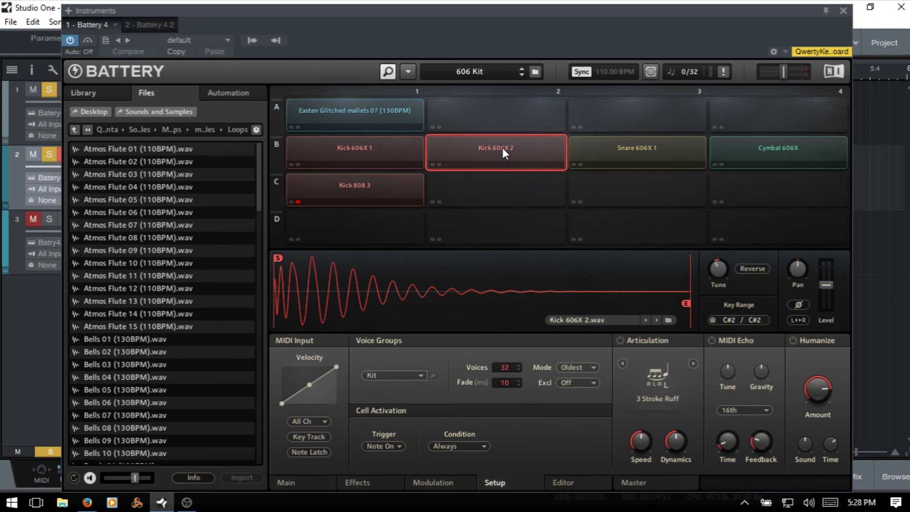
{"action": "left_click", "coordinate": [503, 149]}
{"action": "left_click", "coordinate": [503, 147]}
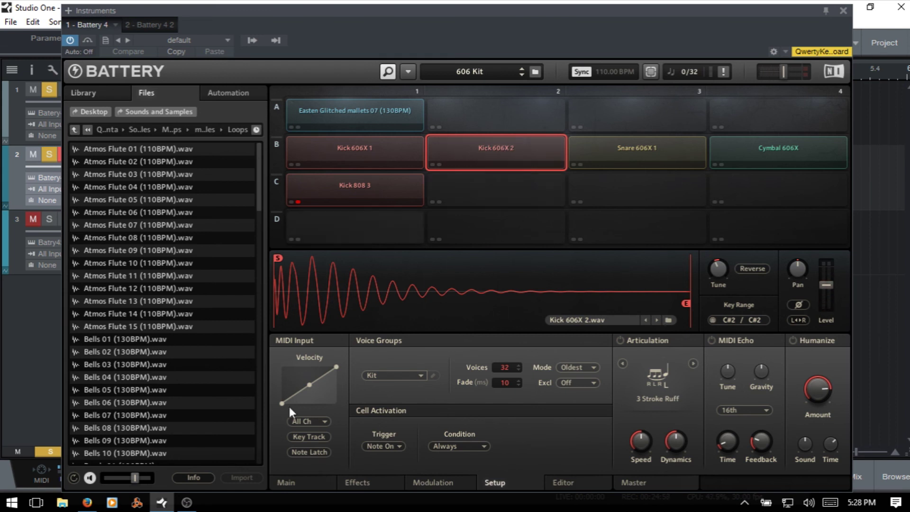
{"action": "left_click", "coordinate": [350, 110]}
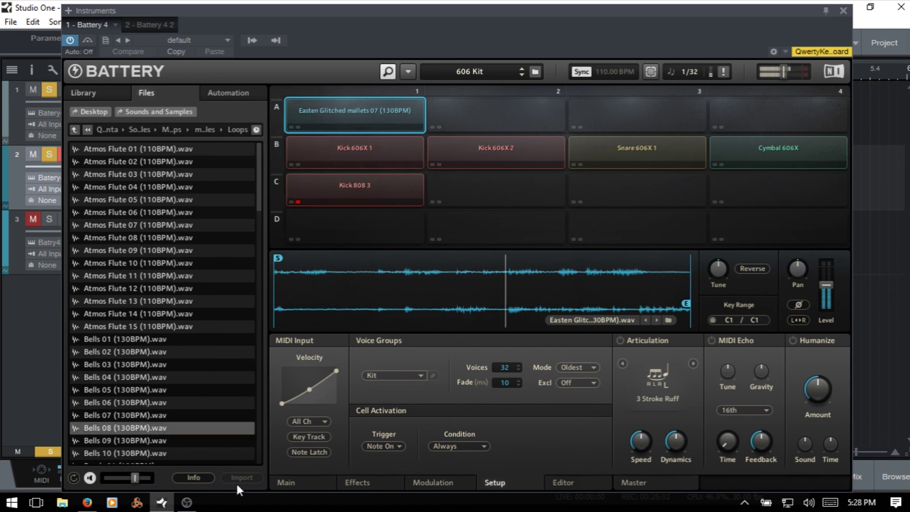
{"action": "left_click", "coordinate": [311, 453]}
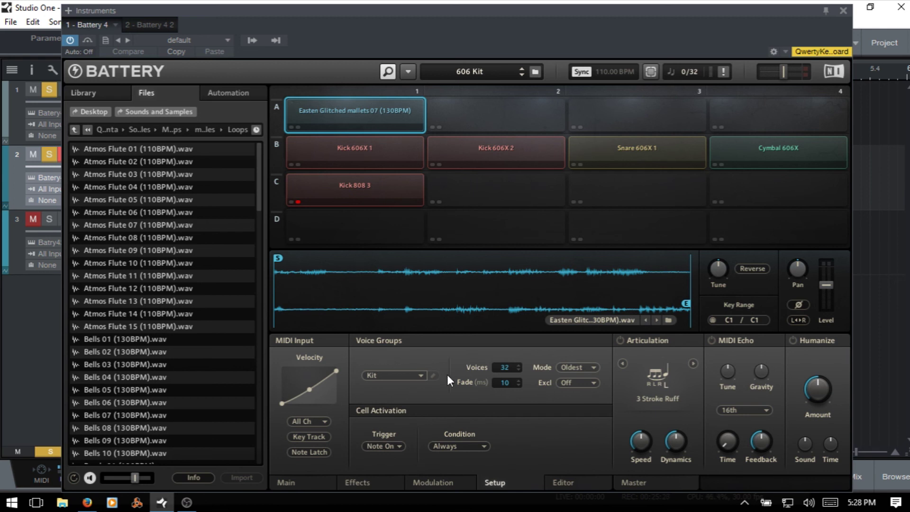
{"action": "left_click", "coordinate": [843, 10]}
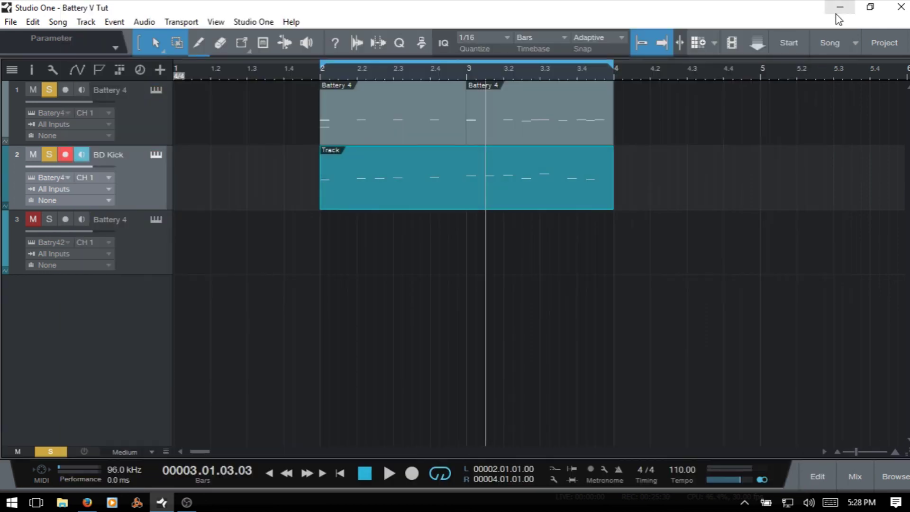
Step: Open the third track's Battery 4 instance and audition its Gongs 05 loop
{"action": "left_click", "coordinate": [153, 220]}
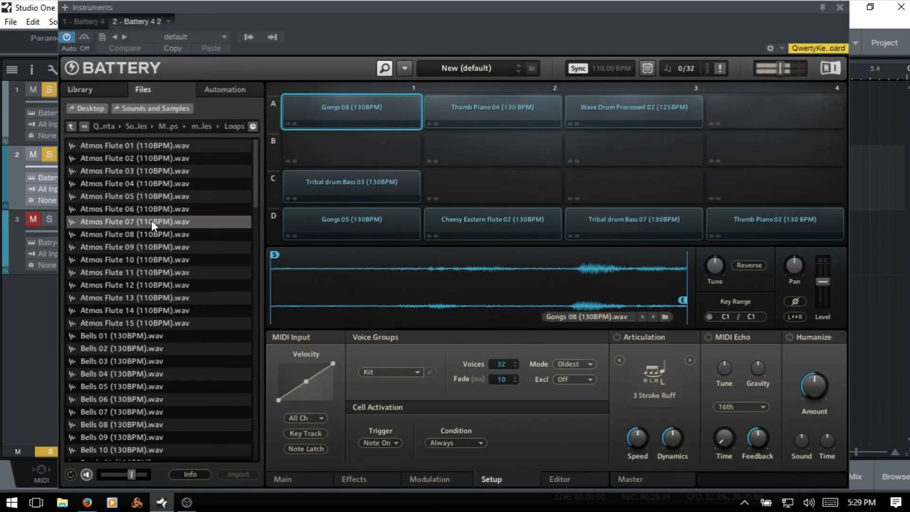
{"action": "left_click", "coordinate": [531, 185]}
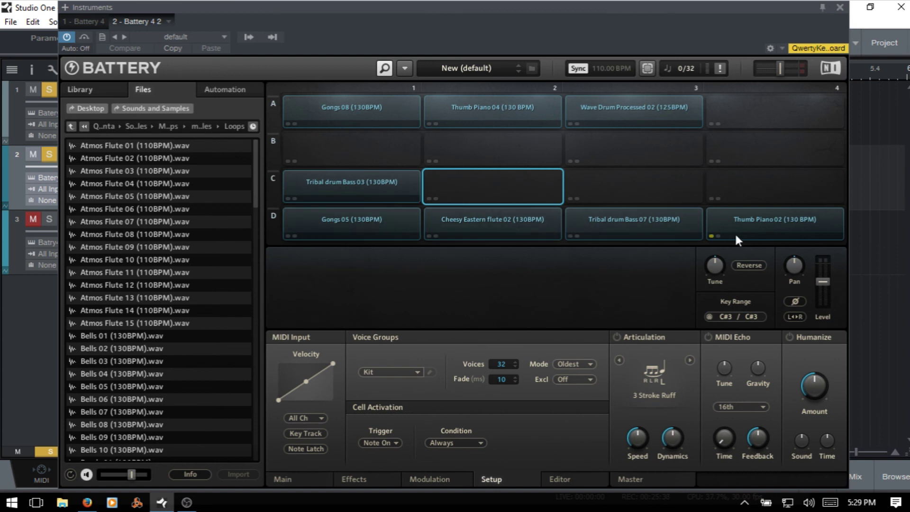
{"action": "left_click", "coordinate": [362, 223]}
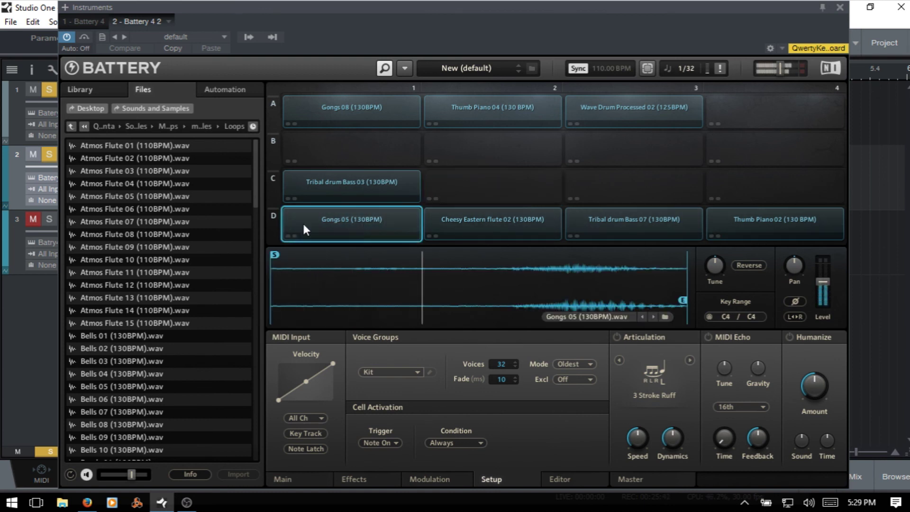
Step: Unmute the third track and mute the first and second tracks
{"action": "left_click", "coordinate": [32, 220]}
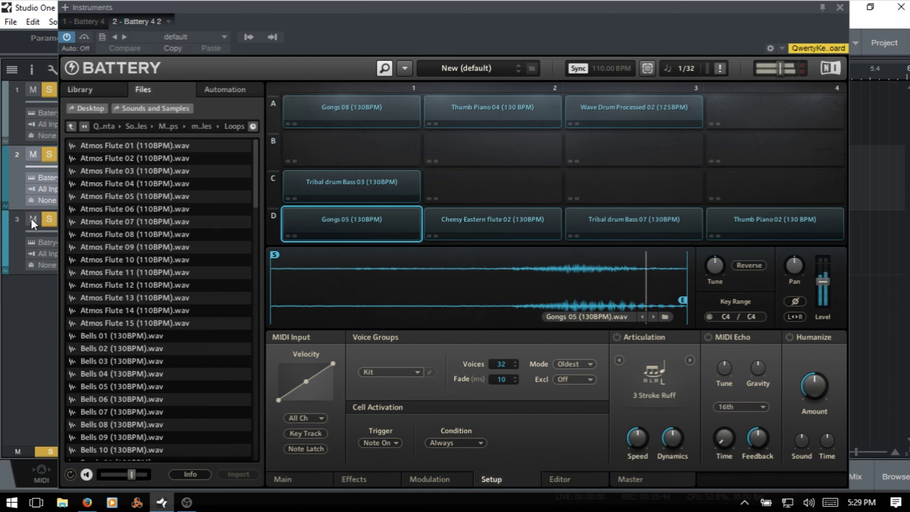
{"action": "left_click", "coordinate": [32, 155]}
{"action": "left_click", "coordinate": [34, 89]}
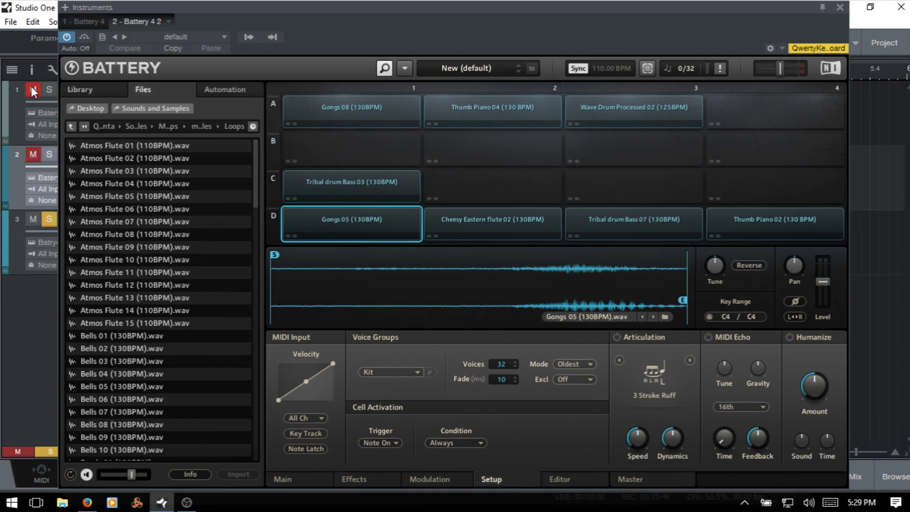
Step: Audition the Gongs 05, Cheesy Eastern flute 02, Tribal drum Bass 07 and Thumb Piano 02 cells in row D
{"action": "left_click", "coordinate": [366, 218]}
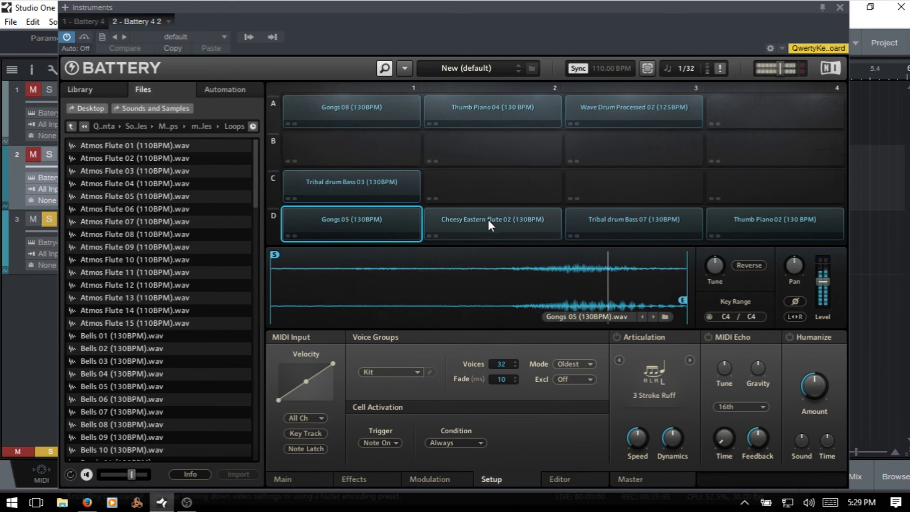
{"action": "left_click", "coordinate": [489, 221]}
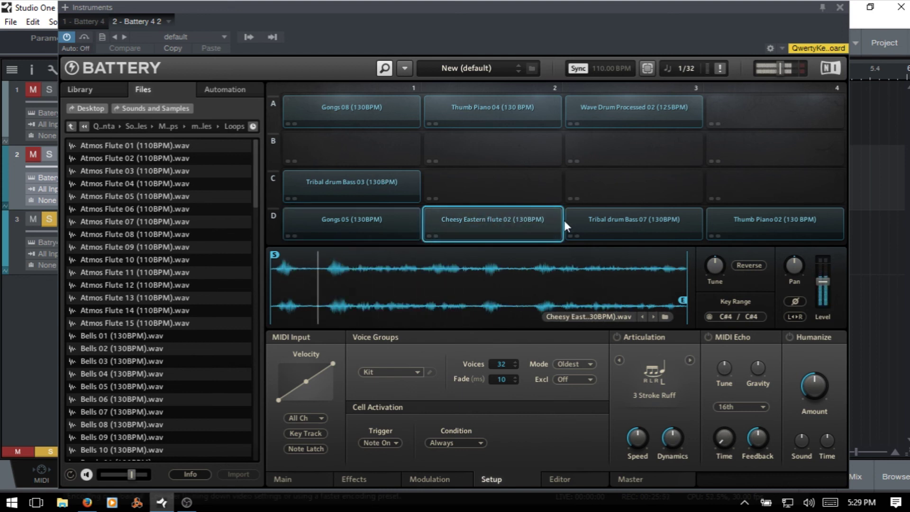
{"action": "left_click", "coordinate": [636, 223]}
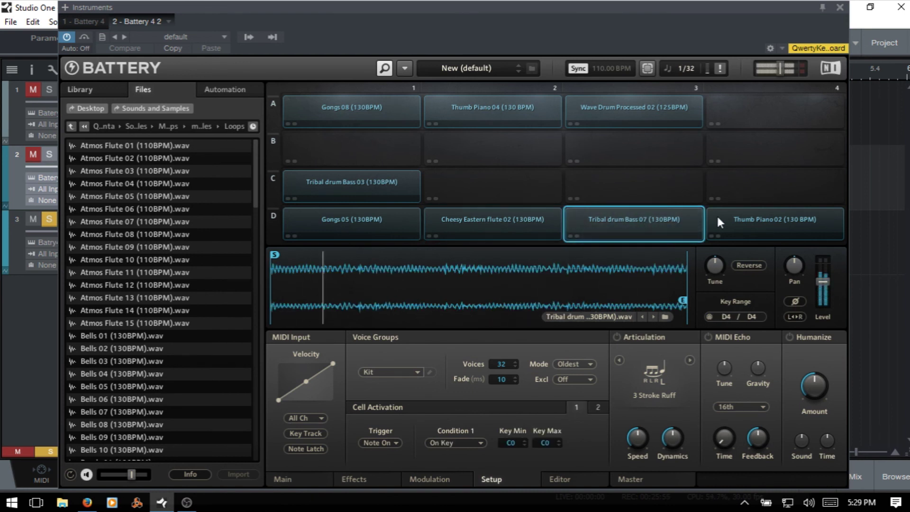
{"action": "left_click", "coordinate": [778, 219]}
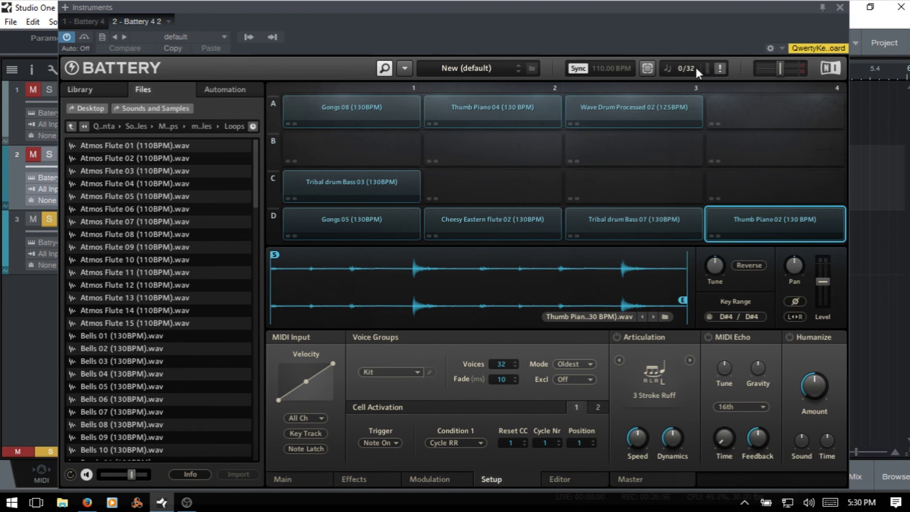
Step: Select the Gongs 05 cell and try a kit voice limit of 24 before restoring it to 32
{"action": "left_click_drag", "start_coordinate": [694, 74], "coordinate": [788, 7]}
{"action": "type", "text": "32"}
{"action": "key", "text": "Return"}
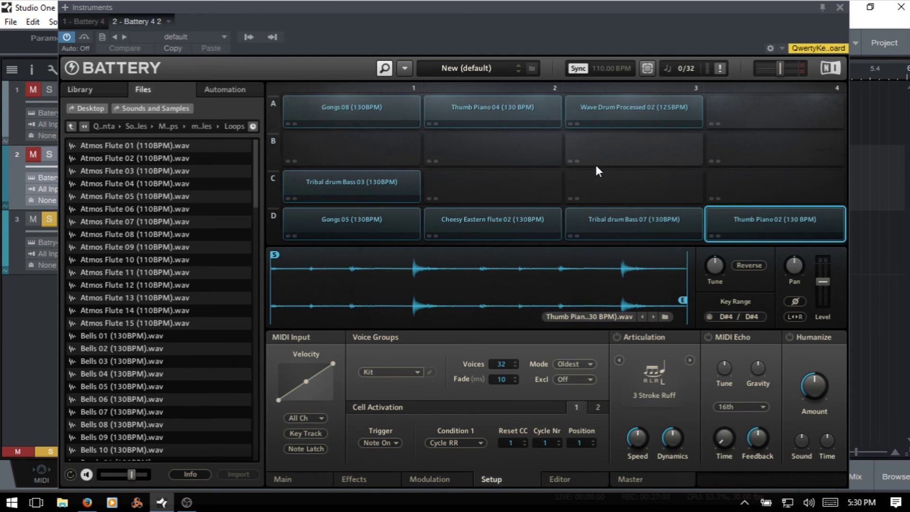
{"action": "left_click", "coordinate": [348, 226]}
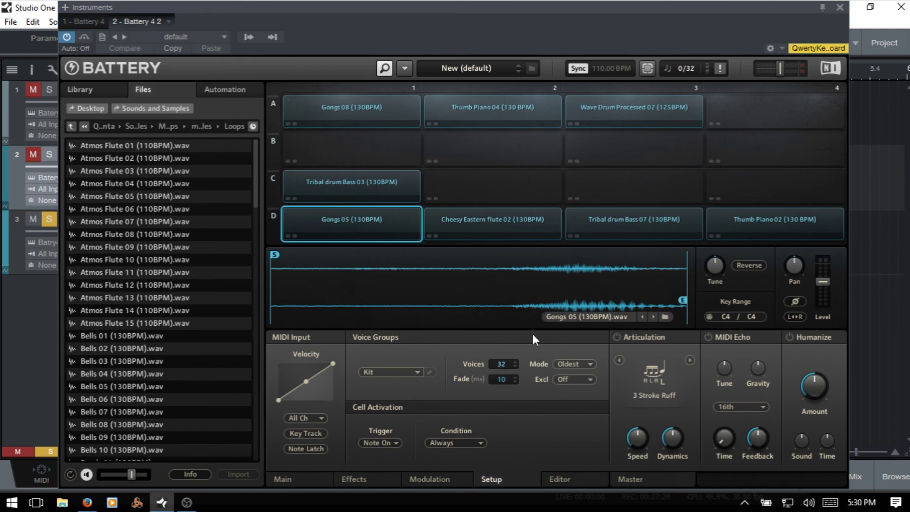
{"action": "double_click", "coordinate": [690, 69]}
{"action": "type", "text": "24"}
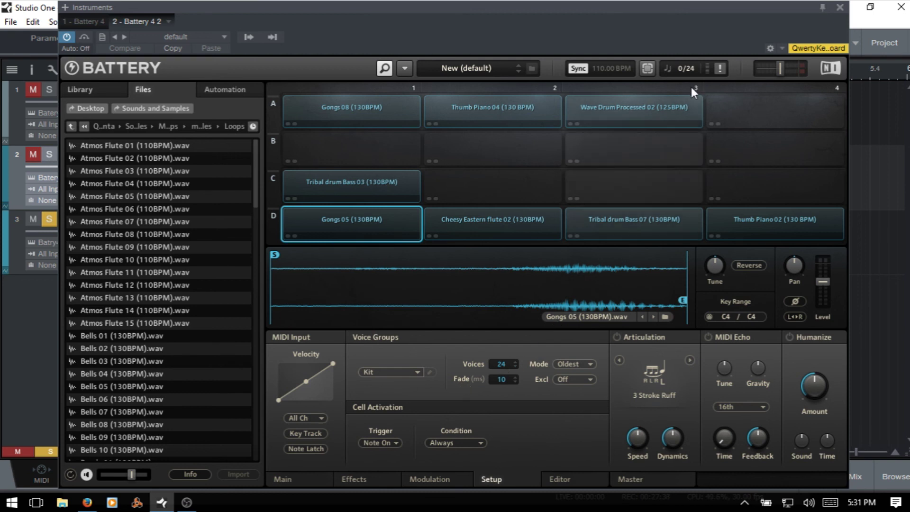
{"action": "type", "text": "32"}
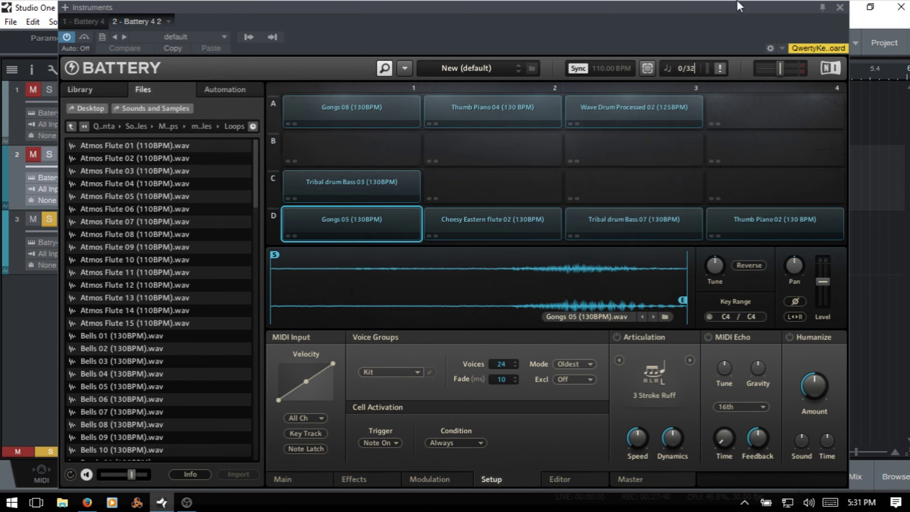
{"action": "key", "text": "Return"}
Step: Assign the Gongs 05 cell to voice group 1 and name the group Test
{"action": "left_click", "coordinate": [417, 371]}
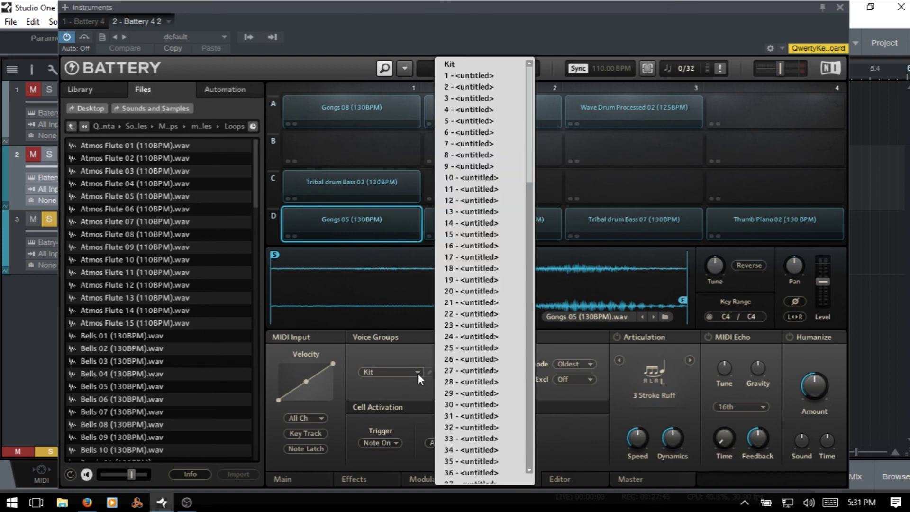
{"action": "left_click", "coordinate": [473, 77]}
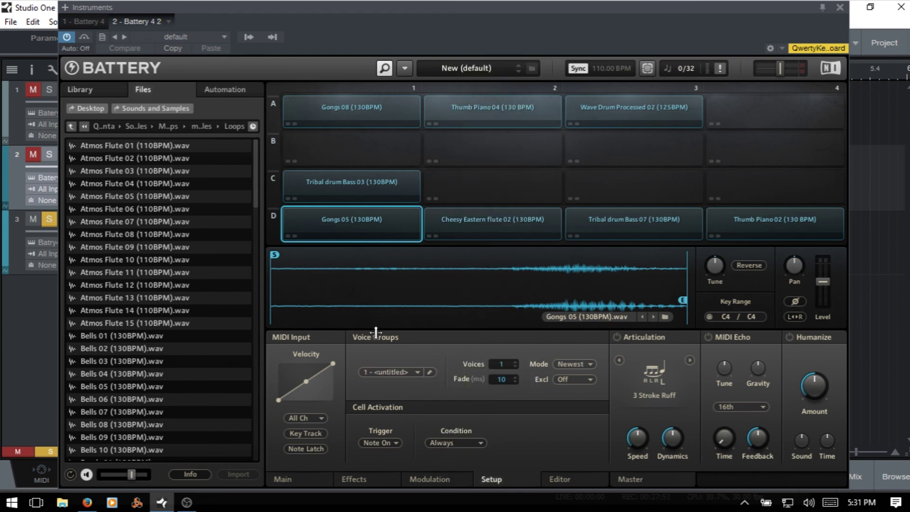
{"action": "left_click", "coordinate": [430, 373]}
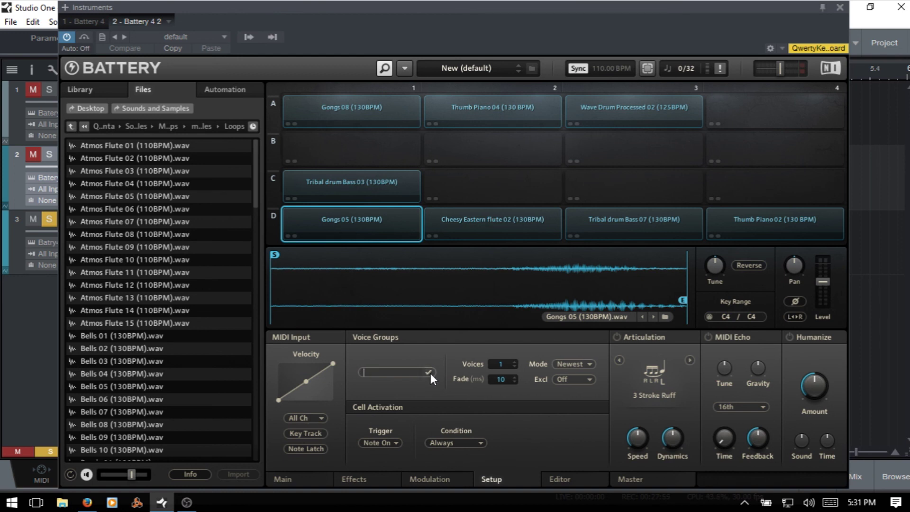
{"action": "type", "text": "Test"}
{"action": "key", "text": "Return"}
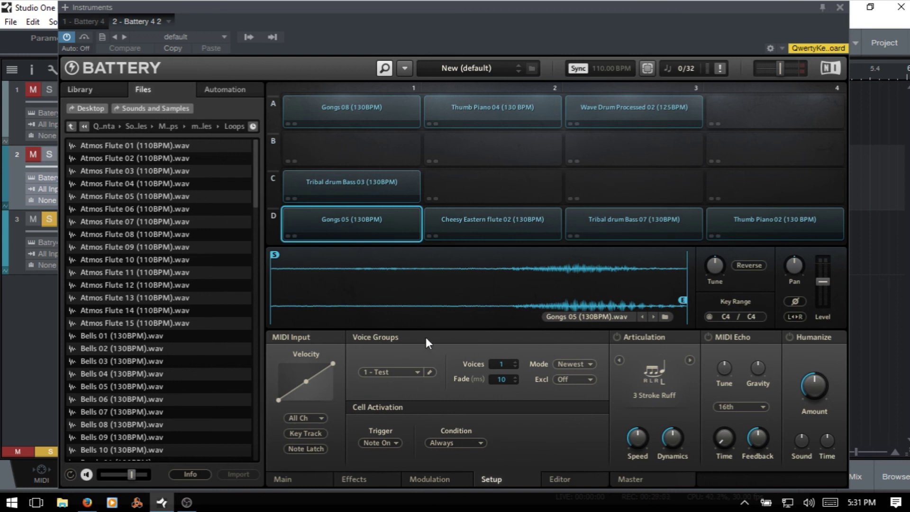
Step: Assign the Cheesy Eastern flute 02 and Tribal drum Bass 07 cells to voice group 1 - Test
{"action": "left_click", "coordinate": [494, 226]}
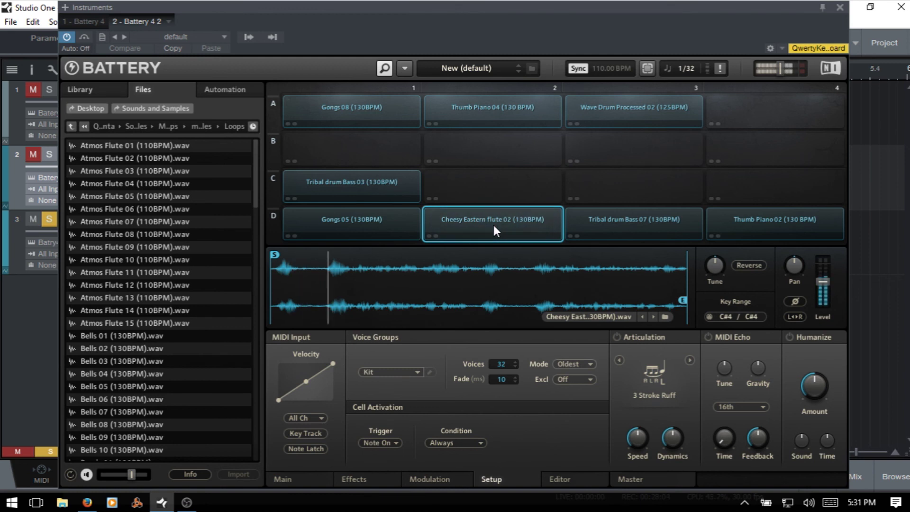
{"action": "left_click", "coordinate": [417, 372]}
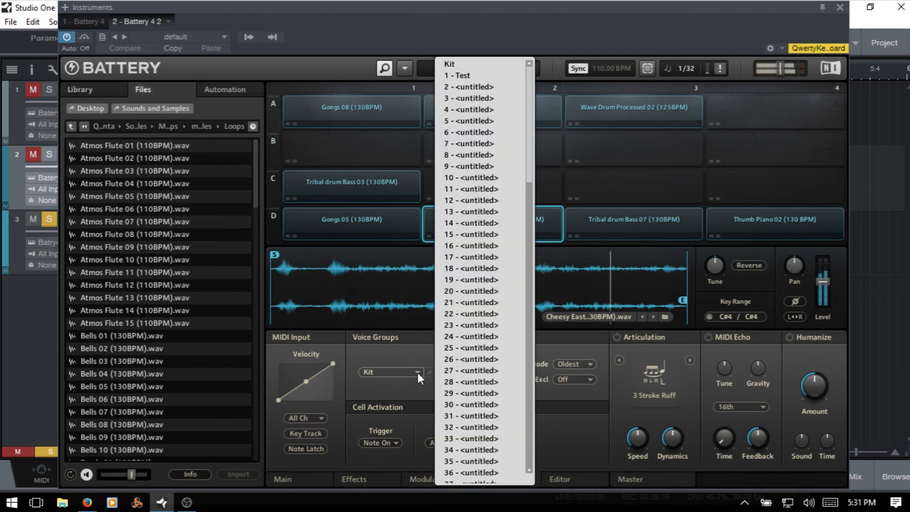
{"action": "left_click", "coordinate": [473, 78]}
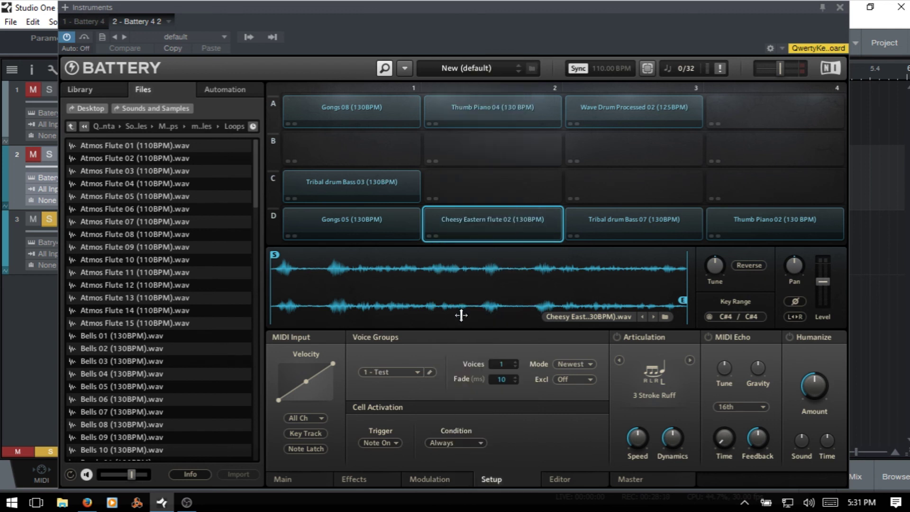
{"action": "left_click", "coordinate": [619, 226]}
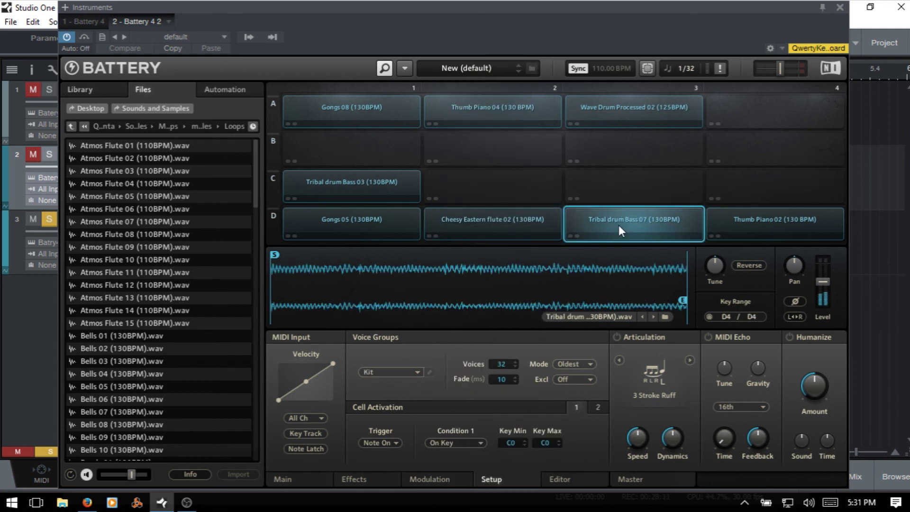
{"action": "left_click", "coordinate": [418, 372]}
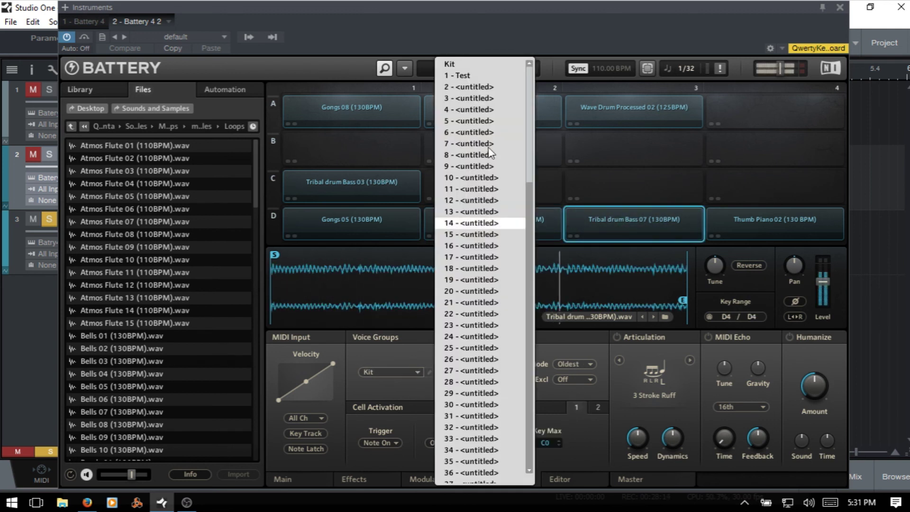
{"action": "left_click", "coordinate": [464, 77]}
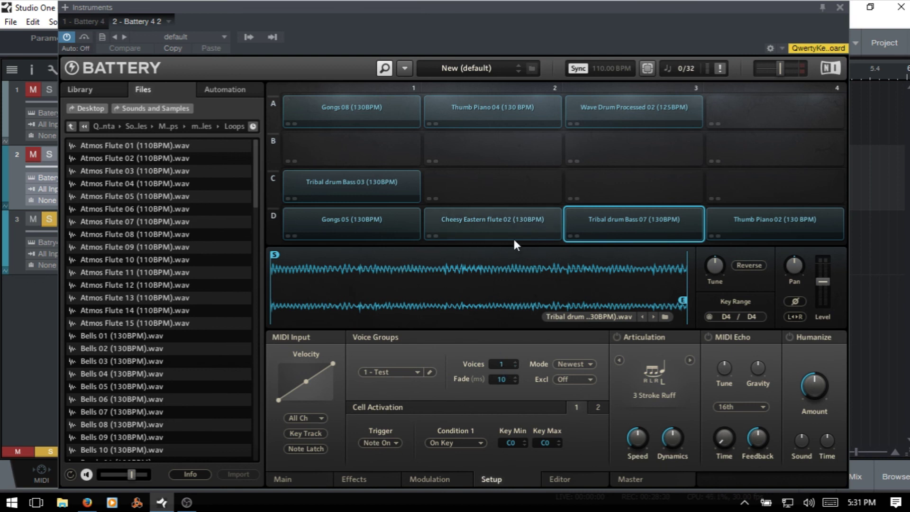
Step: Audition the three cells of the Test voice group in turn to hear how they cut each other off
{"action": "left_click", "coordinate": [344, 218]}
{"action": "left_click", "coordinate": [468, 221]}
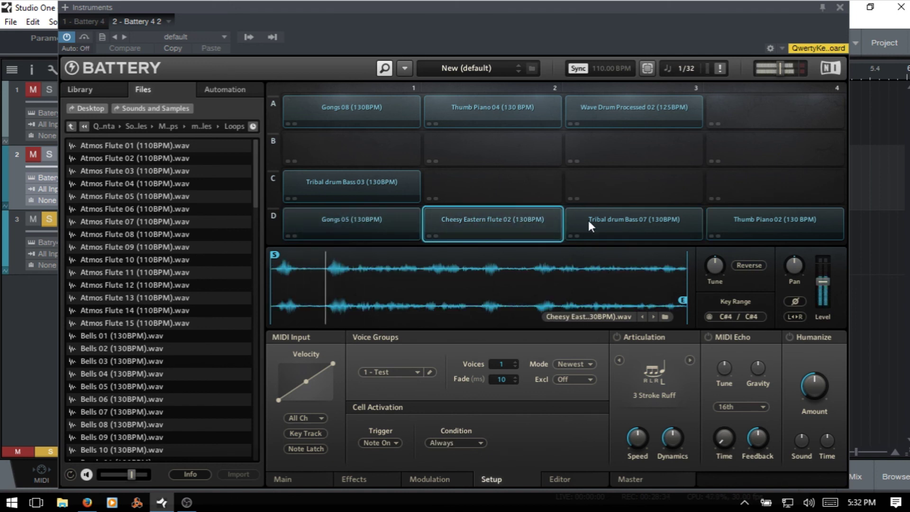
{"action": "left_click", "coordinate": [629, 216]}
{"action": "left_click", "coordinate": [479, 221]}
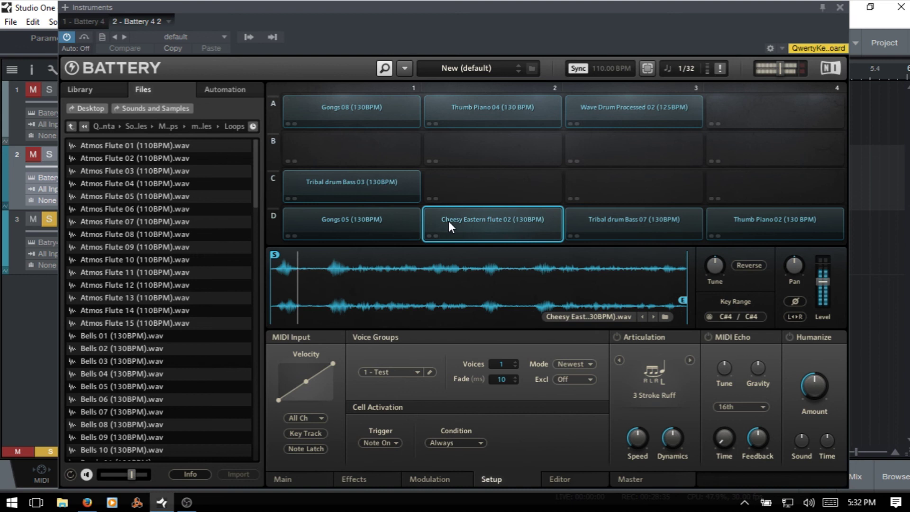
{"action": "left_click", "coordinate": [379, 224]}
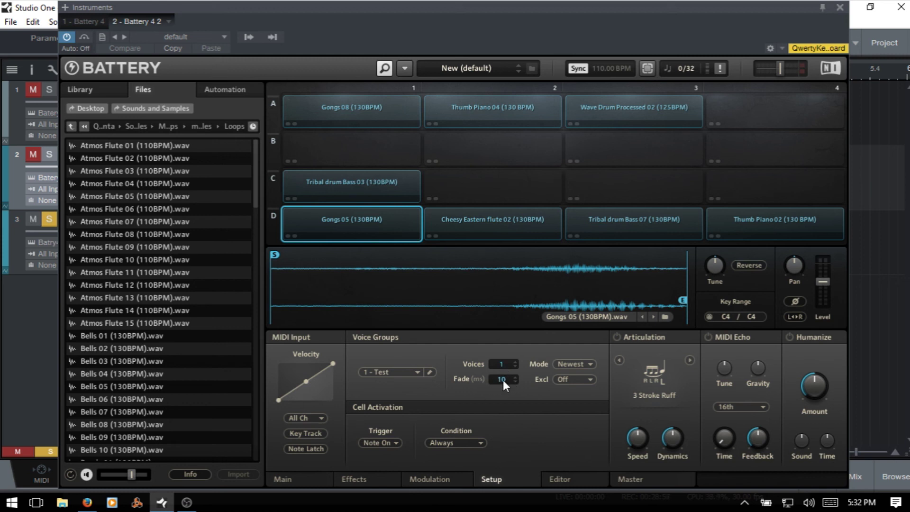
Step: Set the Test voice group's fade time to 999 ms and audition its three cells in succession
{"action": "left_click_drag", "start_coordinate": [502, 380], "coordinate": [516, 215]}
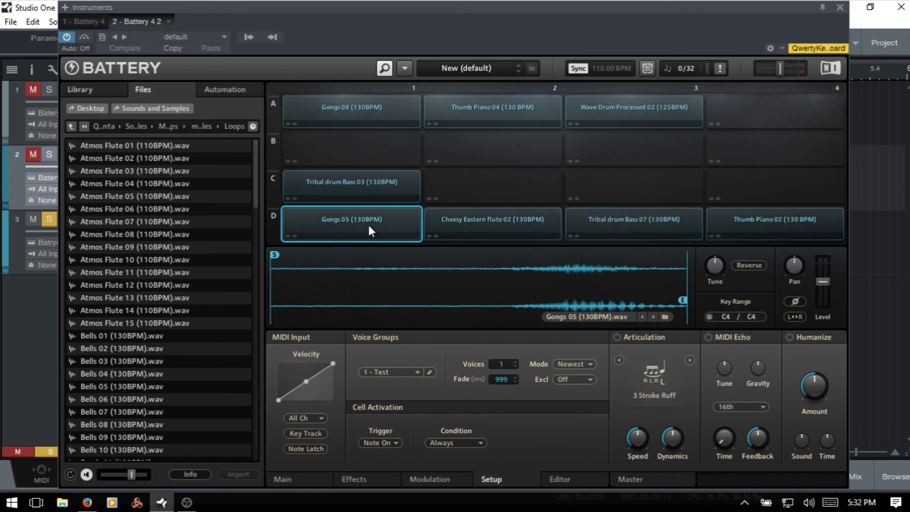
{"action": "left_click", "coordinate": [471, 219]}
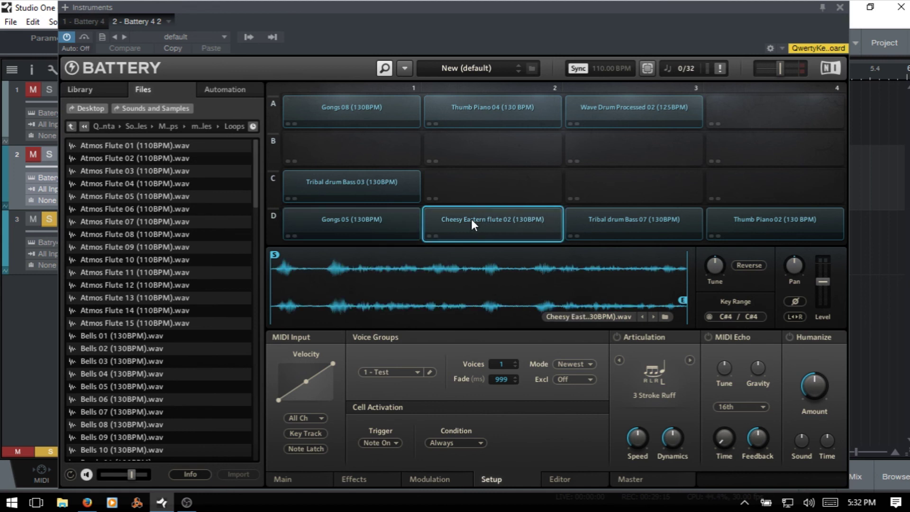
{"action": "left_click", "coordinate": [610, 220]}
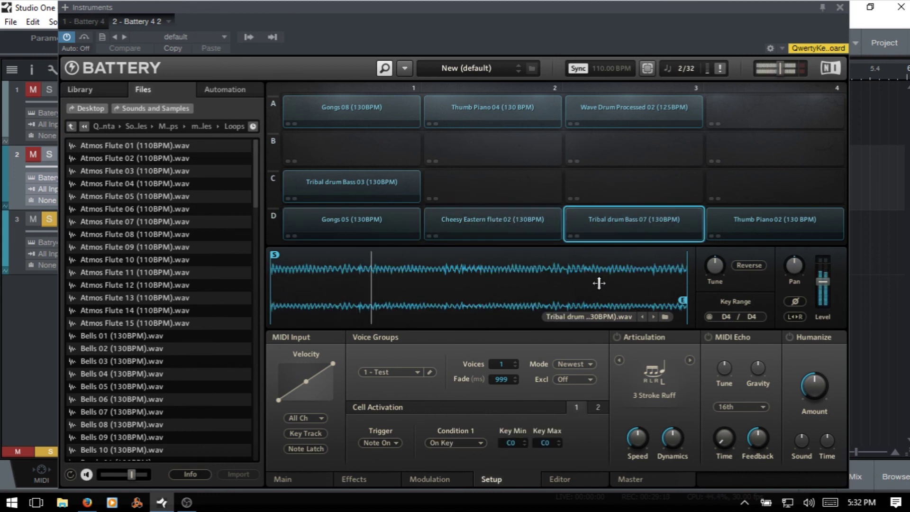
{"action": "left_click", "coordinate": [492, 220]}
{"action": "left_click", "coordinate": [359, 220]}
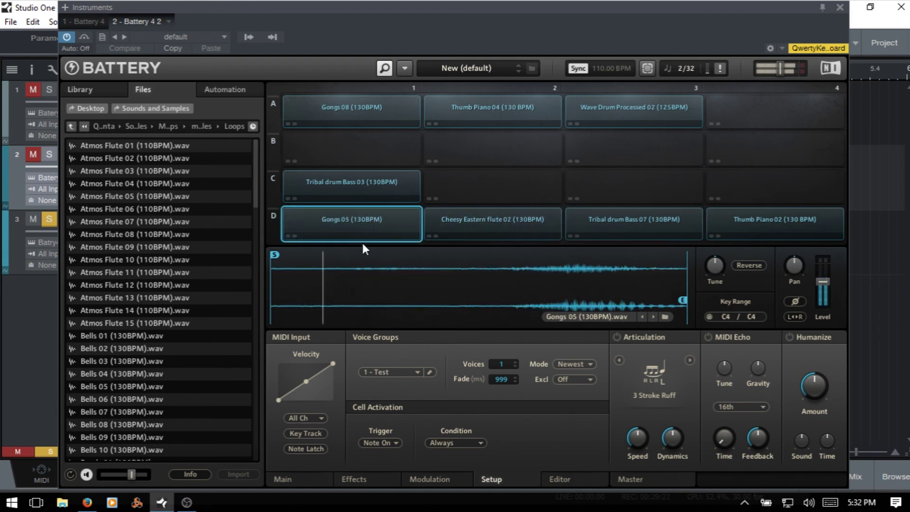
{"action": "left_click", "coordinate": [485, 221]}
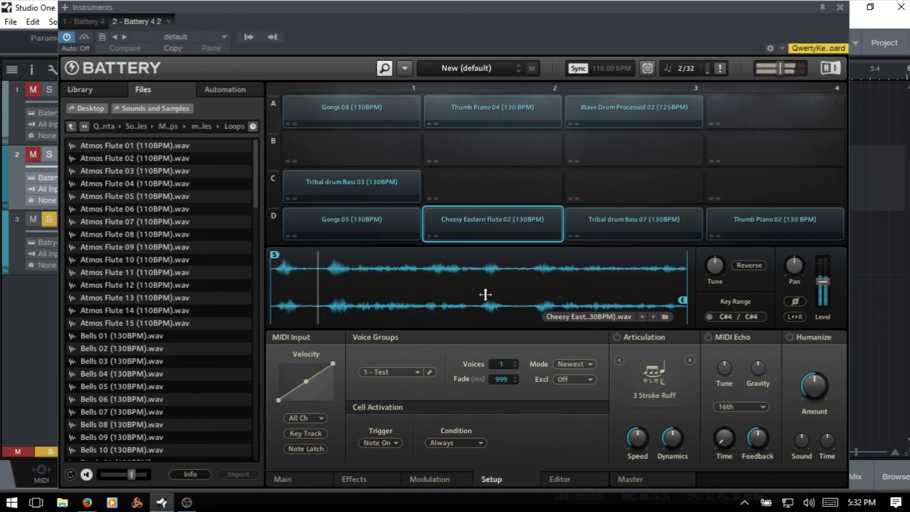
{"action": "left_click", "coordinate": [617, 230]}
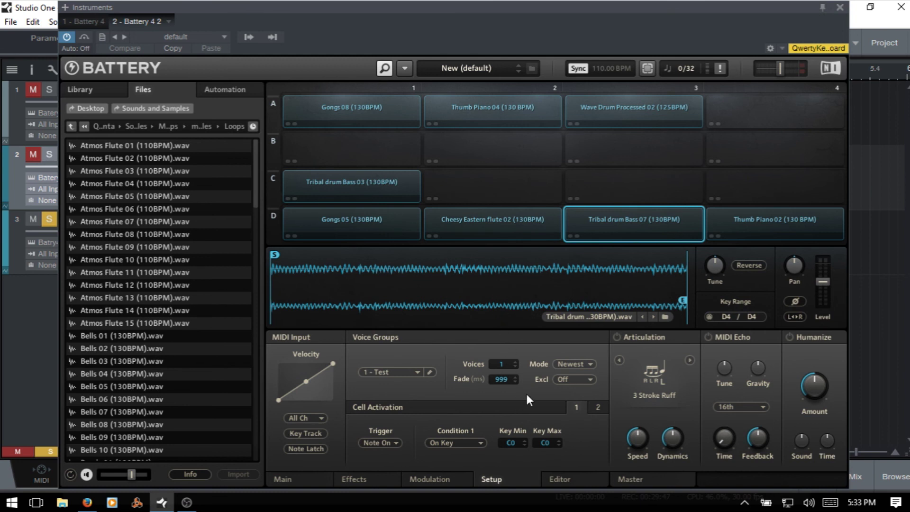
Step: Review the Test voice group's mode options, try Kill Lowest, and return to Kill Newest
{"action": "left_click", "coordinate": [590, 365]}
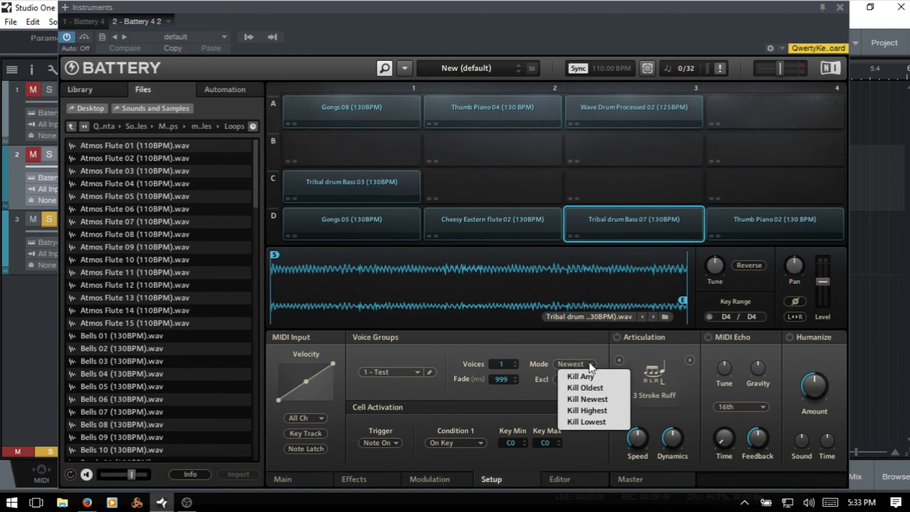
{"action": "left_click", "coordinate": [596, 352]}
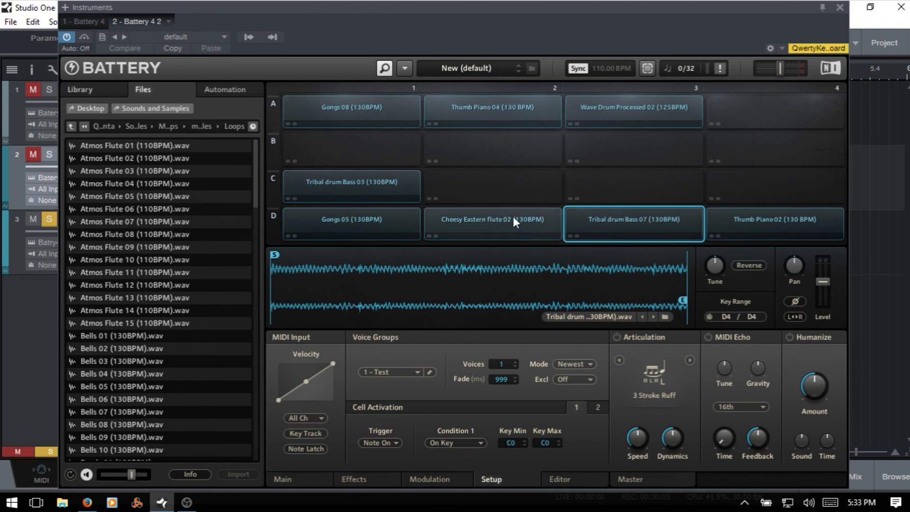
{"action": "left_click", "coordinate": [590, 363]}
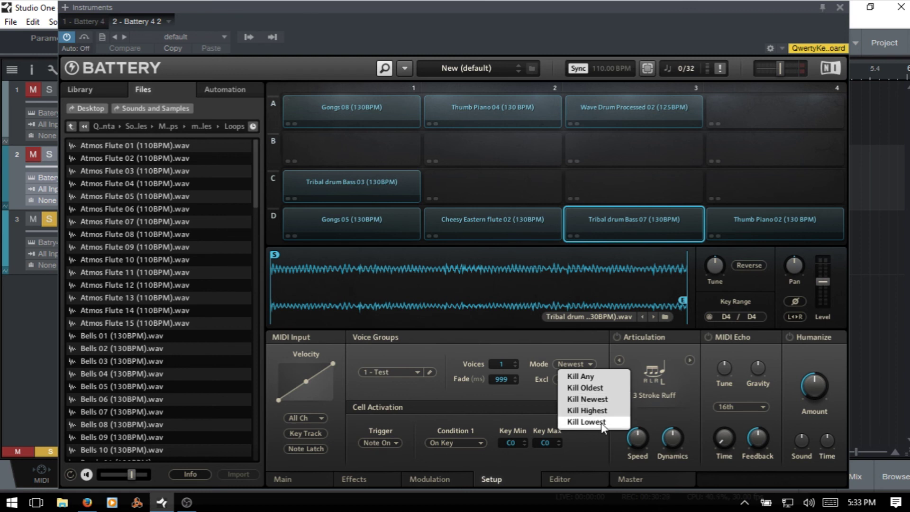
{"action": "left_click", "coordinate": [585, 422]}
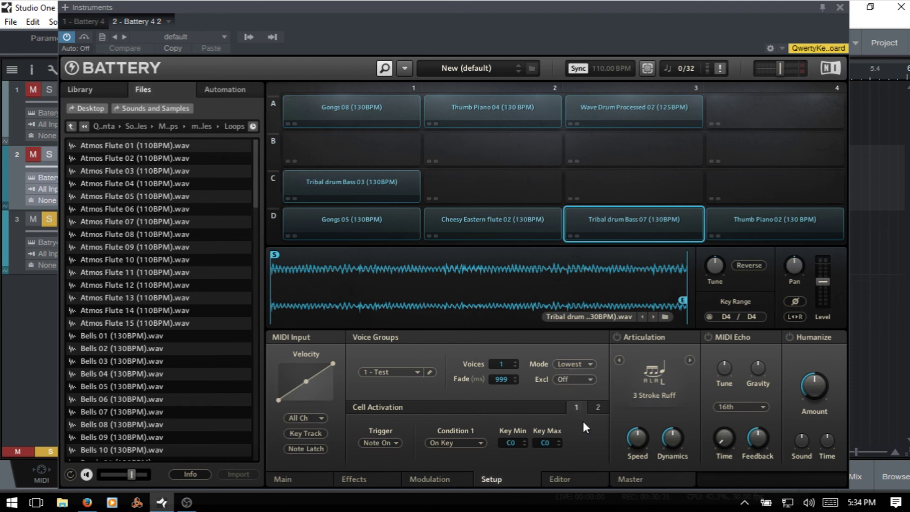
{"action": "left_click", "coordinate": [591, 365]}
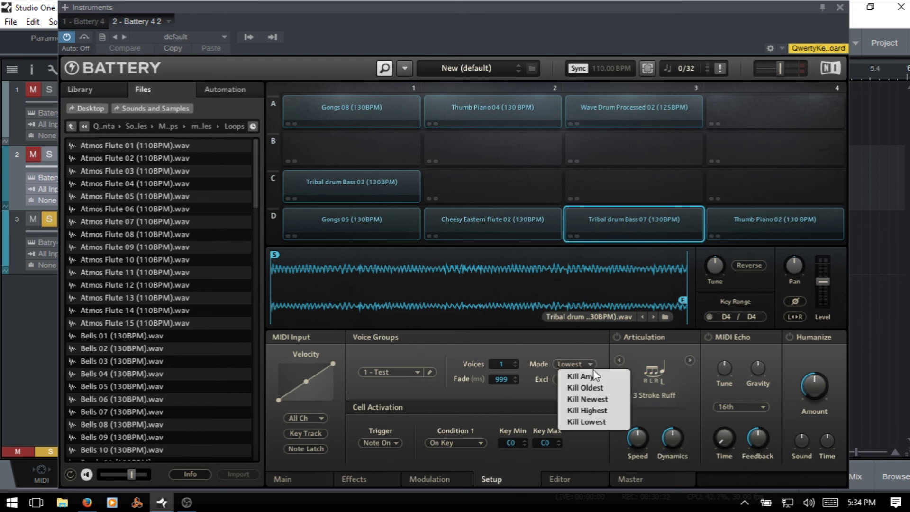
{"action": "left_click", "coordinate": [598, 399]}
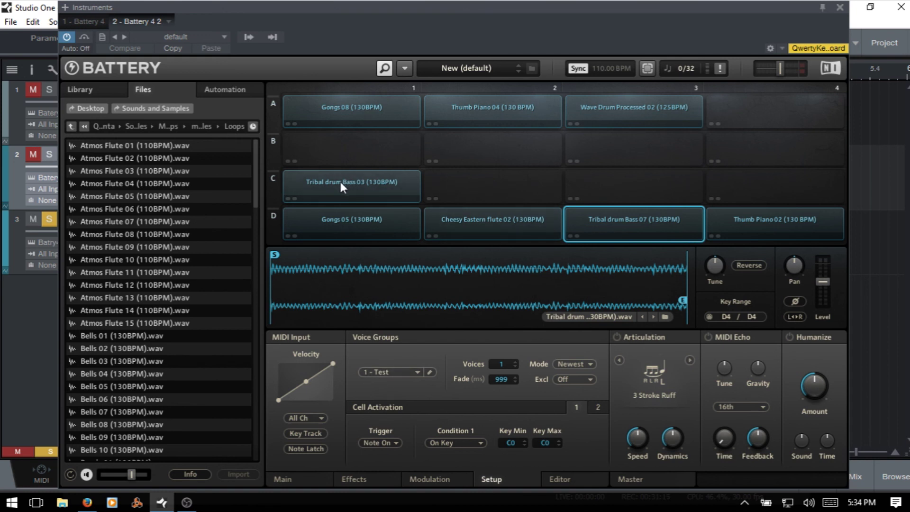
Step: Set the Test voice group's exclusive option to Group 1 and audition the Tribal drum Bass 03 cell
{"action": "left_click", "coordinate": [588, 382]}
{"action": "left_click", "coordinate": [585, 195]}
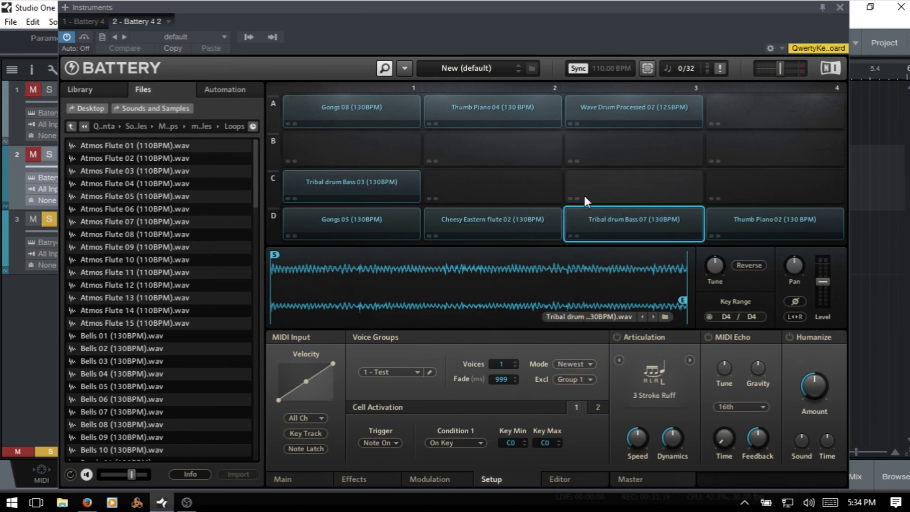
{"action": "left_click", "coordinate": [340, 182]}
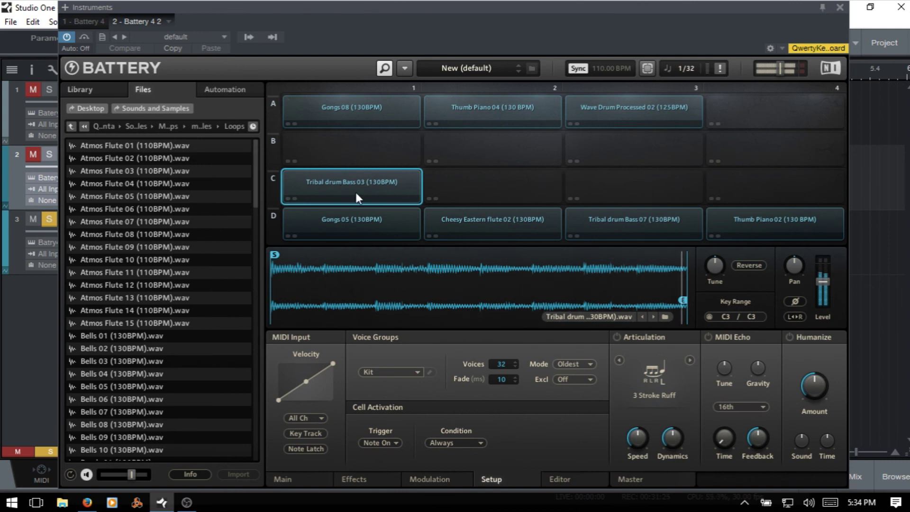
Step: Set the Kit voice group's exclusive option to Group 1 and audition Tribal drum Bass 03 against the Cheesy Eastern flute 02 and Gongs 05 cells
{"action": "left_click", "coordinate": [592, 379]}
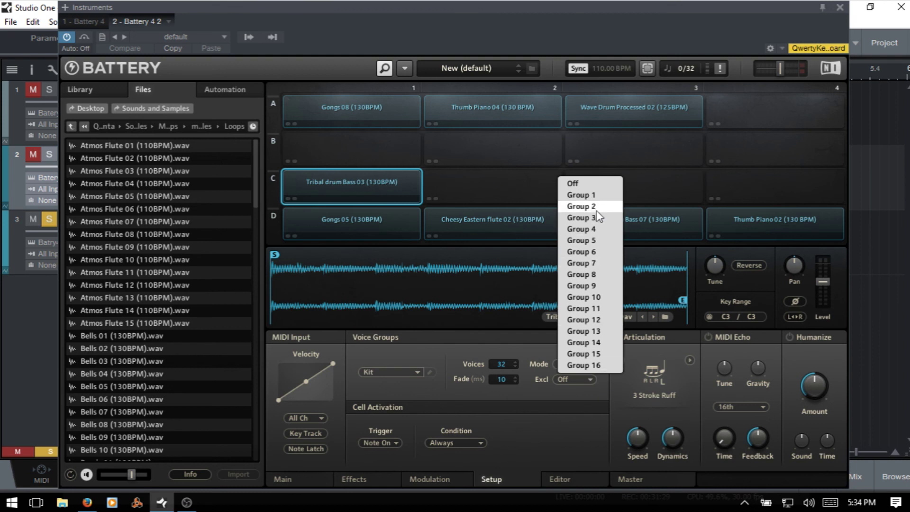
{"action": "left_click", "coordinate": [582, 195]}
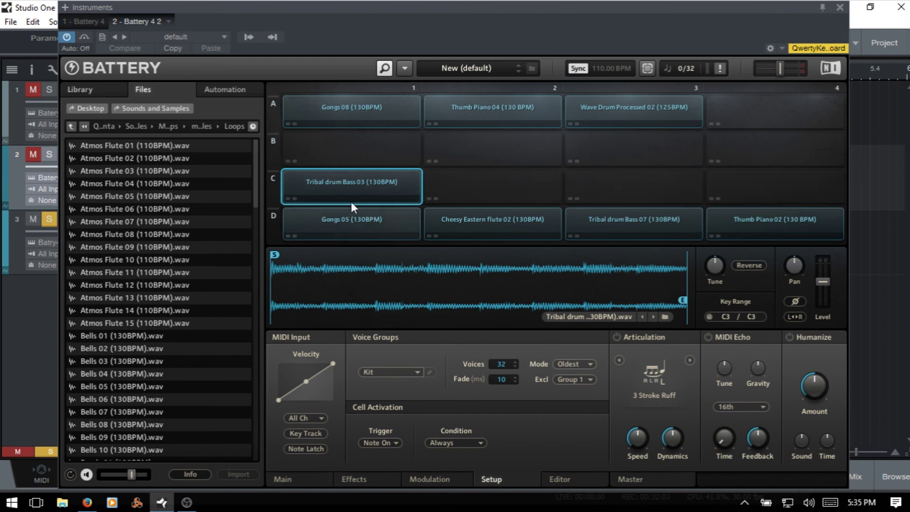
{"action": "left_click", "coordinate": [337, 183]}
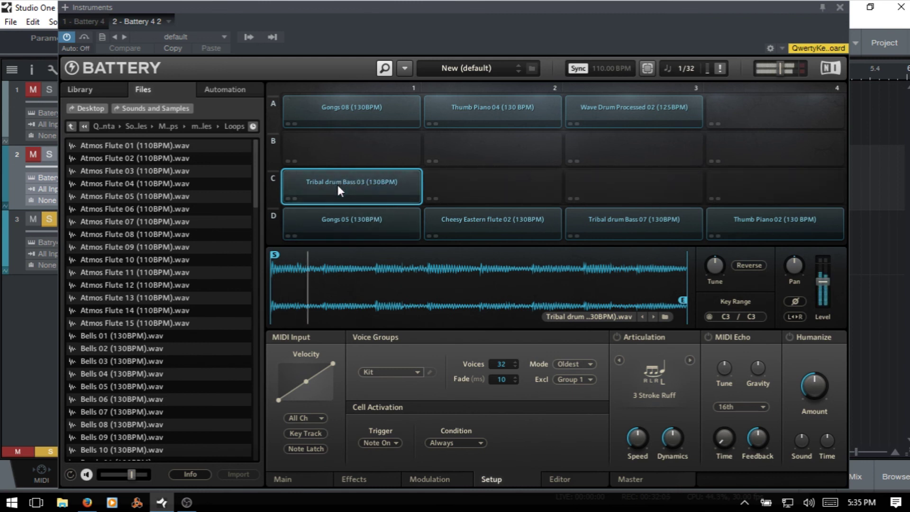
{"action": "left_click", "coordinate": [490, 224]}
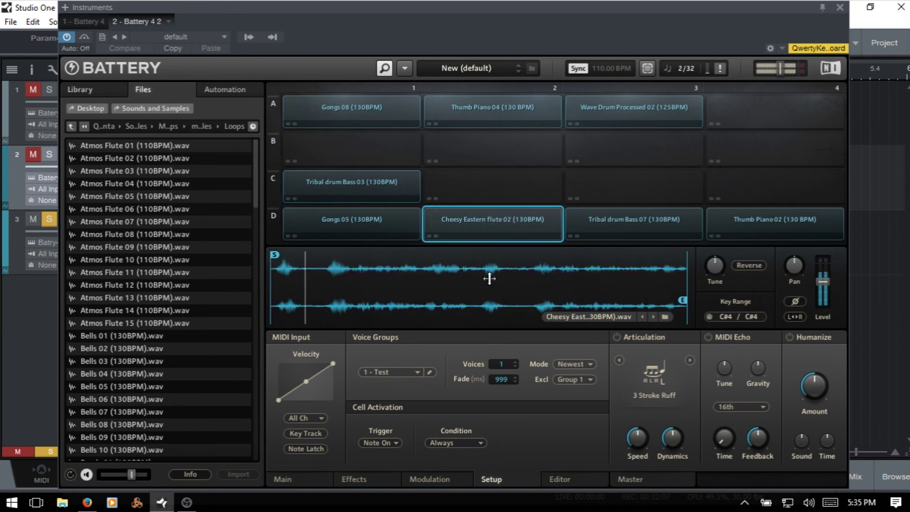
{"action": "left_click", "coordinate": [363, 181]}
{"action": "left_click", "coordinate": [364, 223]}
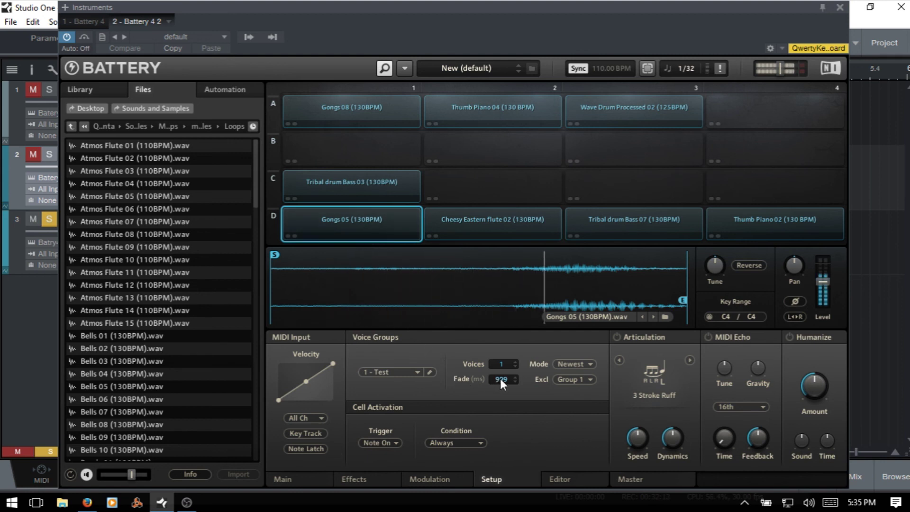
Step: Set the Test voice group's fade time to 10 ms and audition Tribal drum Bass 03 followed by Gongs 05
{"action": "left_click_drag", "start_coordinate": [500, 378], "coordinate": [505, 406]}
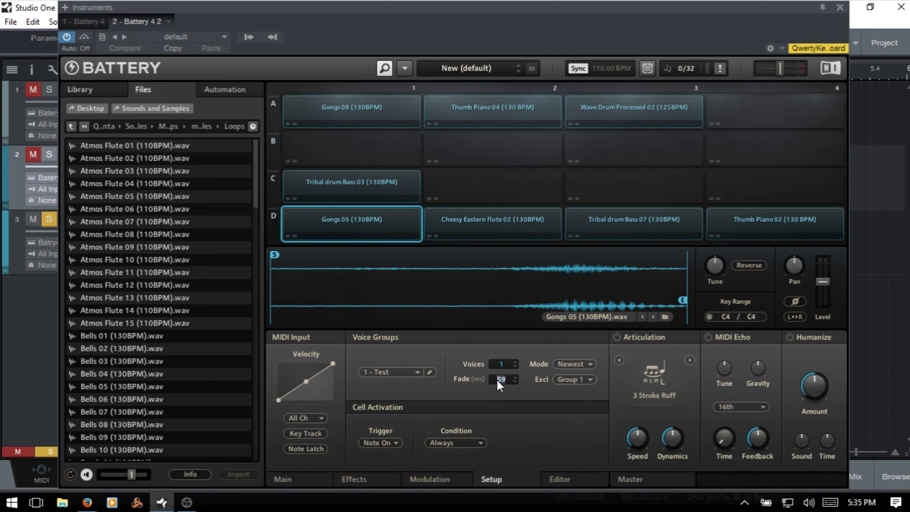
{"action": "left_click_drag", "start_coordinate": [499, 378], "coordinate": [502, 343]}
{"action": "left_click", "coordinate": [340, 173]}
{"action": "left_click", "coordinate": [351, 217]}
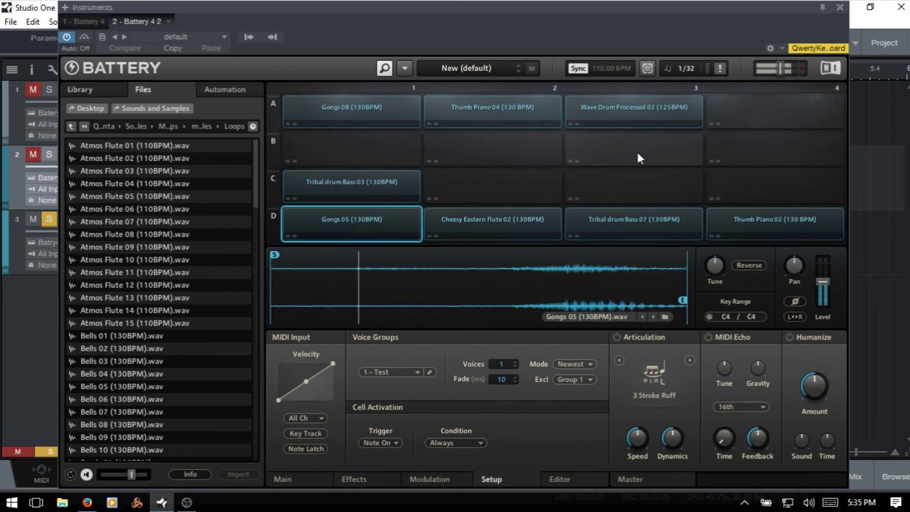
Step: Audition Tribal drum Bass 03 in alternation with Cheesy Eastern flute 02 and Tribal drum Bass 07 to hear the exclusive cut-off between groups
{"action": "left_click", "coordinate": [360, 183]}
{"action": "left_click", "coordinate": [489, 223]}
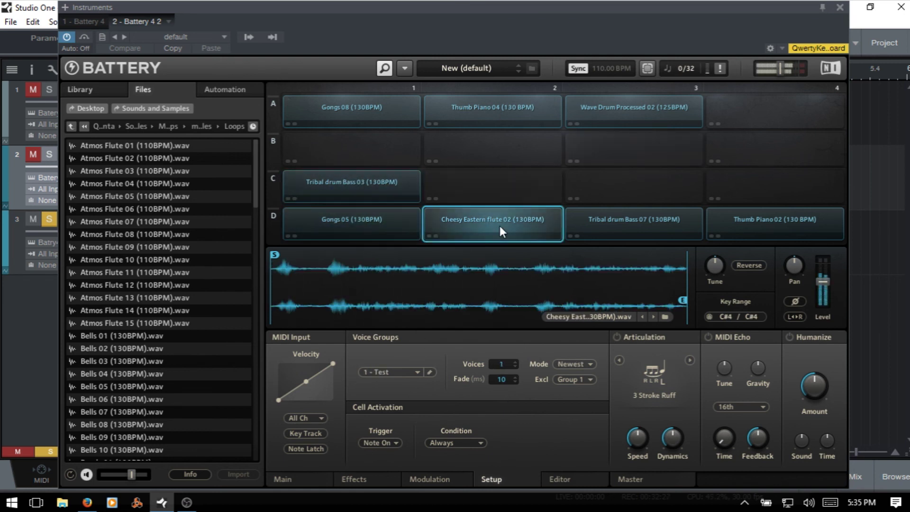
{"action": "left_click", "coordinate": [335, 176]}
{"action": "left_click", "coordinate": [604, 222]}
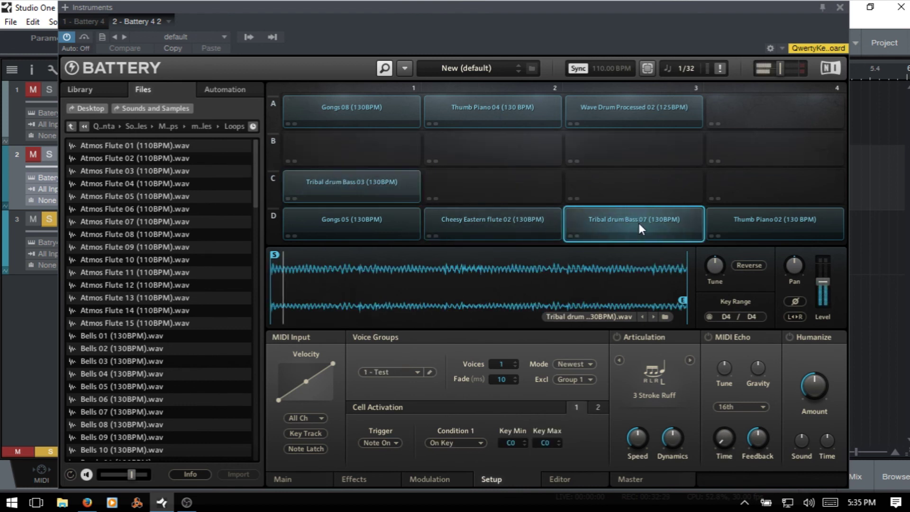
{"action": "left_click", "coordinate": [356, 182]}
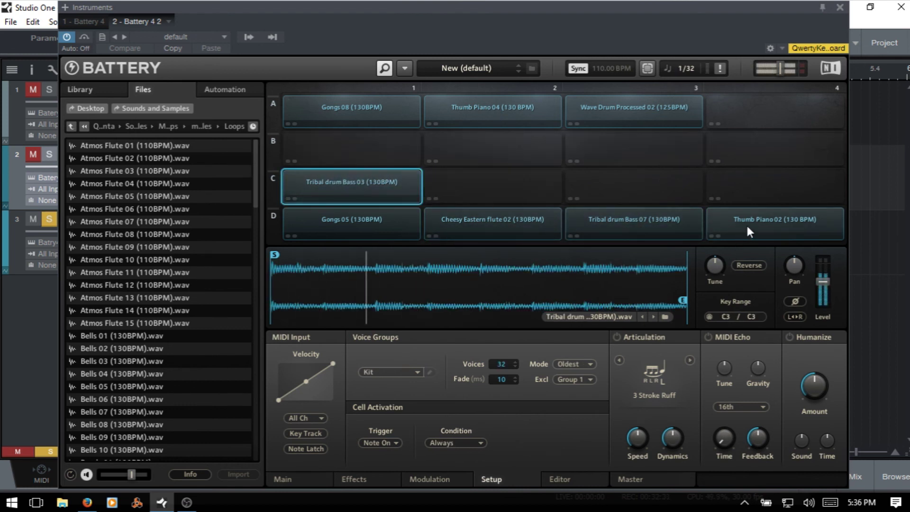
{"action": "left_click", "coordinate": [626, 226]}
{"action": "left_click", "coordinate": [510, 227]}
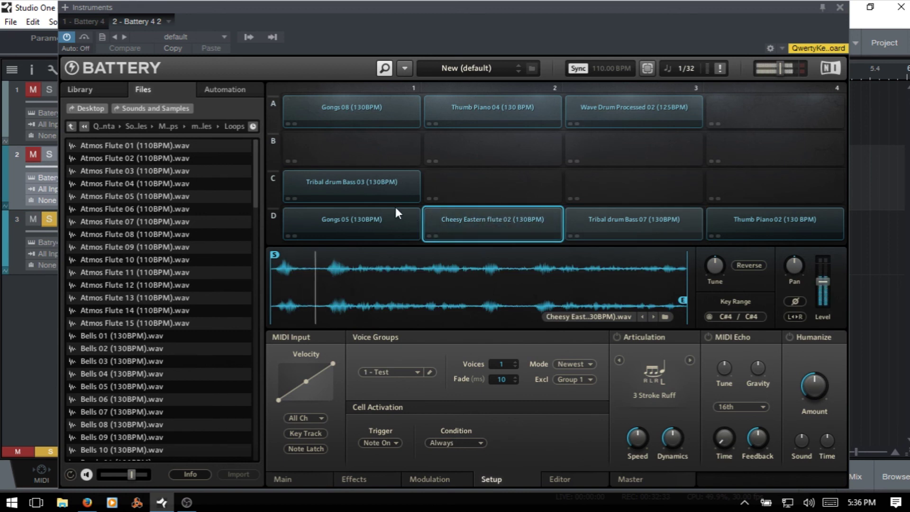
{"action": "left_click", "coordinate": [365, 185]}
Step: Turn off the Kit voice group's exclusive option and select the Tribal drum Bass 03 cell
{"action": "left_click", "coordinate": [525, 177]}
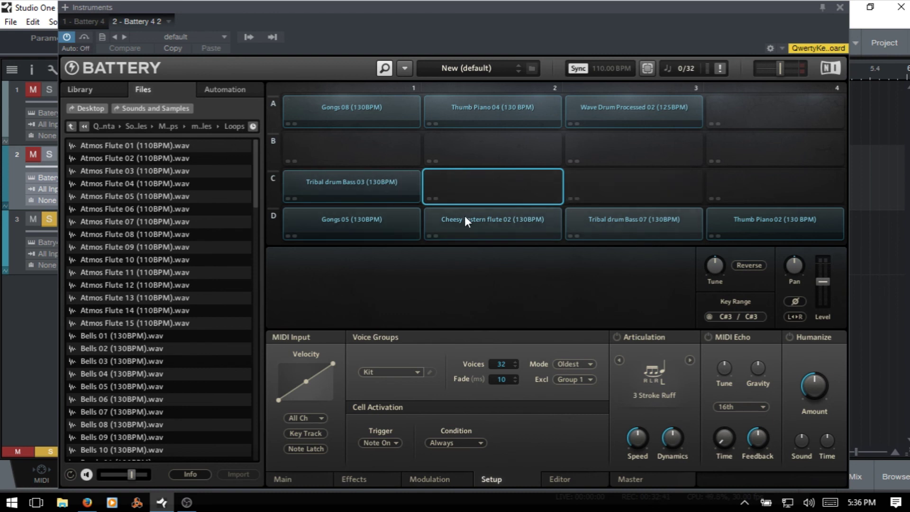
{"action": "left_click", "coordinate": [589, 379]}
{"action": "left_click", "coordinate": [581, 181]}
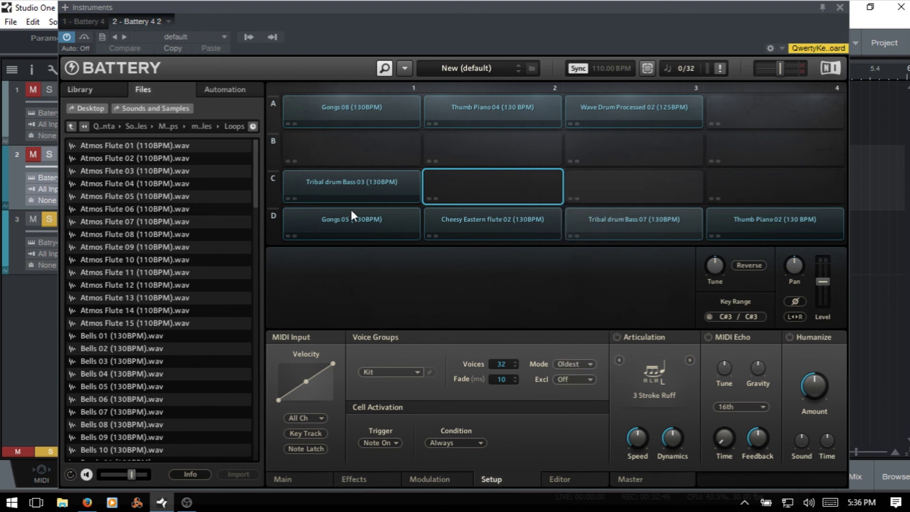
{"action": "left_click", "coordinate": [325, 191]}
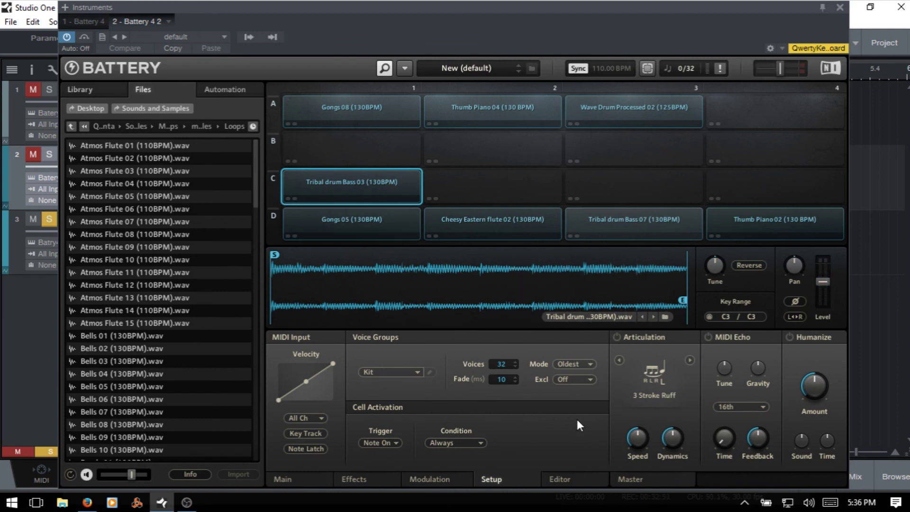
Step: Review the Note On and Note Off trigger options for the Tribal drum Bass 03 cell's activation
{"action": "left_click", "coordinate": [394, 443]}
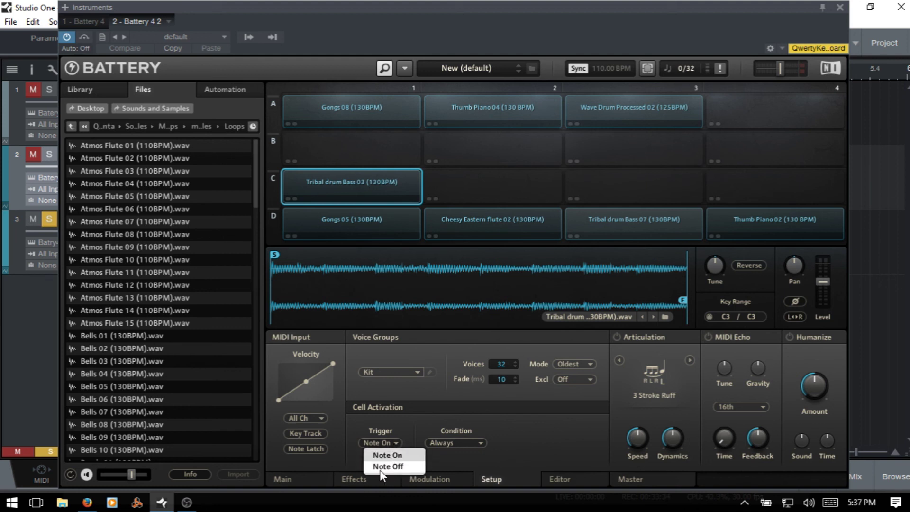
{"action": "left_click", "coordinate": [415, 430]}
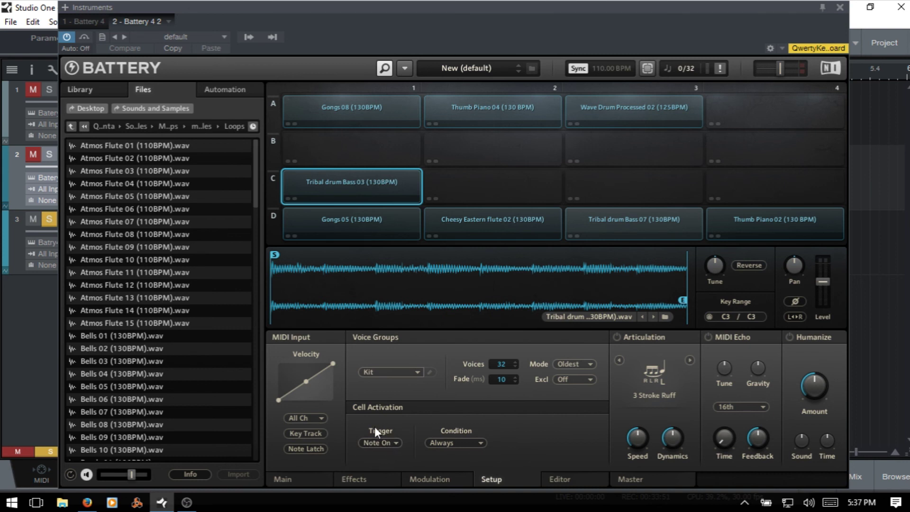
{"action": "left_click", "coordinate": [391, 446]}
{"action": "left_click", "coordinate": [403, 427]}
Step: Try the Start on Key activation condition on Tribal drum Bass 03 and look at the second condition slot
{"action": "left_click", "coordinate": [483, 444]}
{"action": "left_click", "coordinate": [478, 396]}
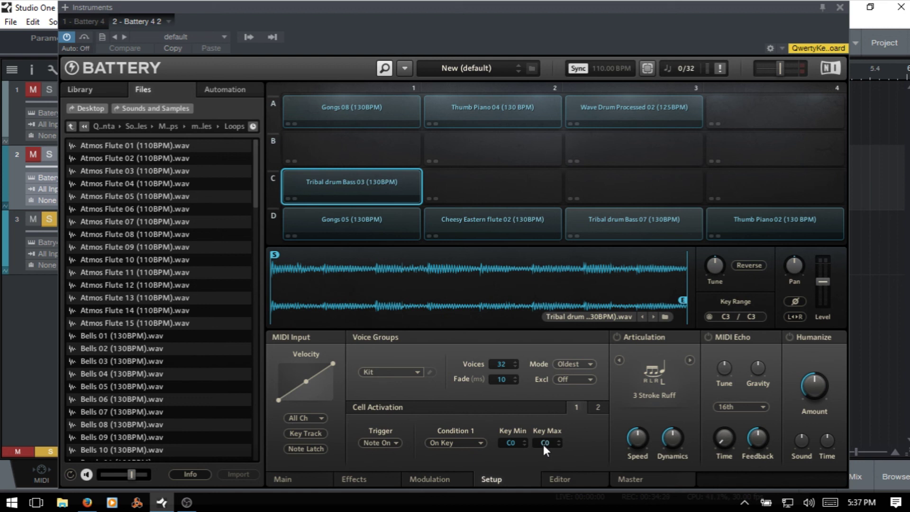
{"action": "left_click", "coordinate": [453, 444]}
{"action": "left_click", "coordinate": [453, 384]}
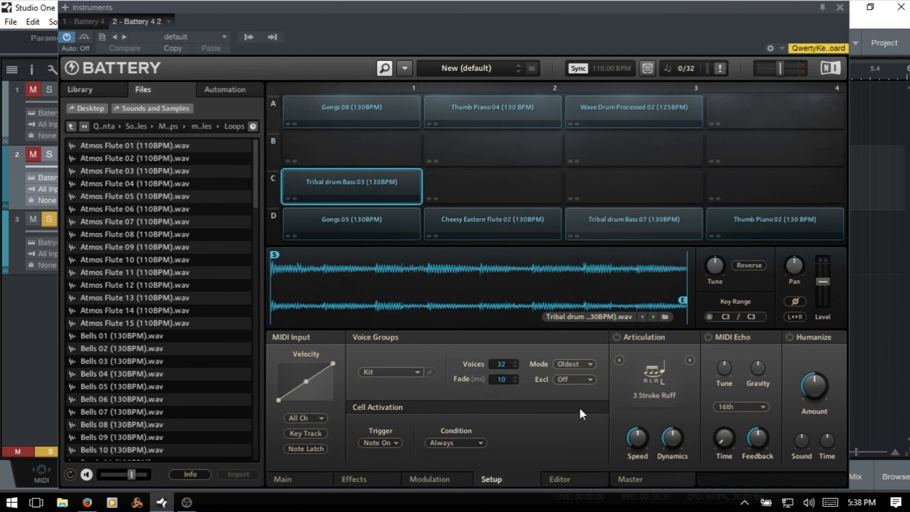
{"action": "left_click", "coordinate": [459, 442]}
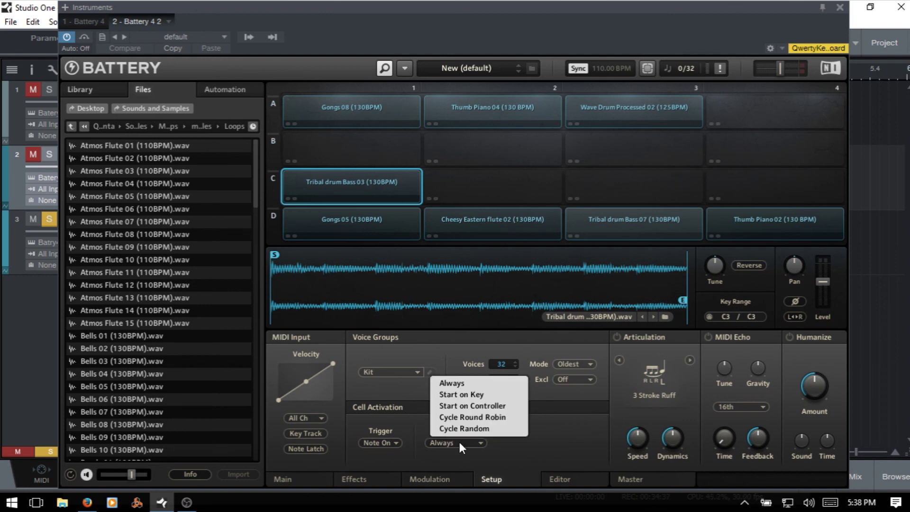
{"action": "left_click", "coordinate": [459, 394]}
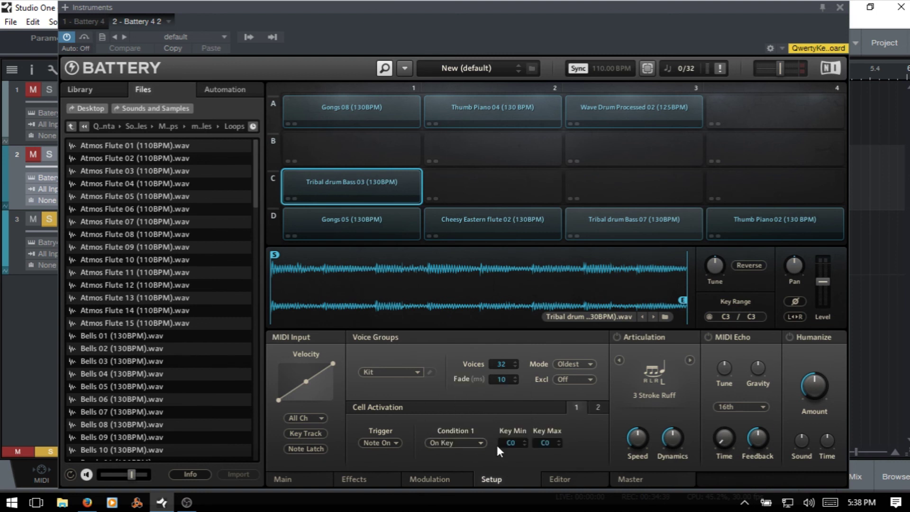
{"action": "left_click", "coordinate": [598, 407]}
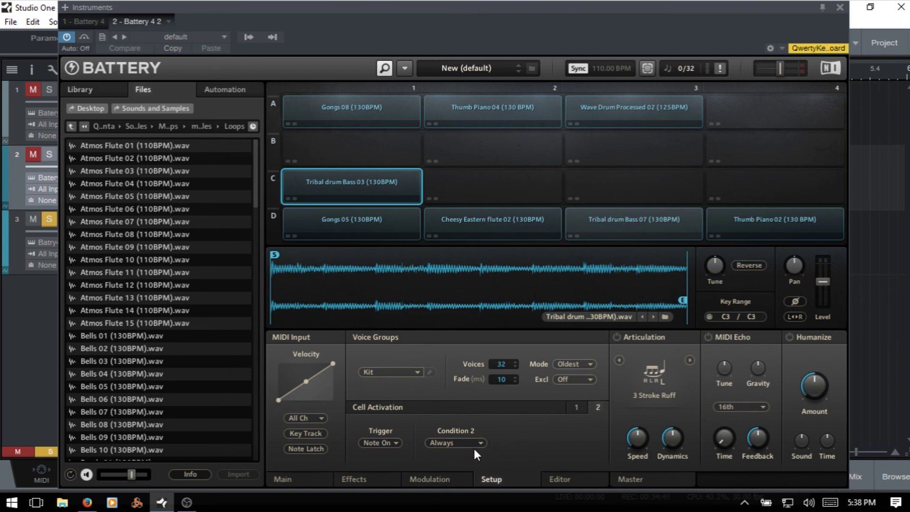
{"action": "left_click", "coordinate": [576, 406]}
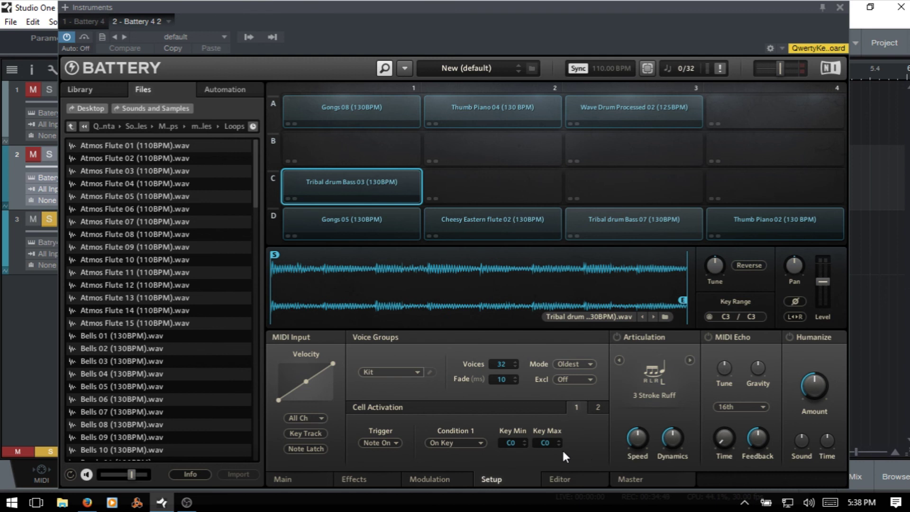
Step: Try the Start on Controller activation condition on Tribal drum Bass 03 with the CC number set to 0
{"action": "left_click", "coordinate": [478, 443]}
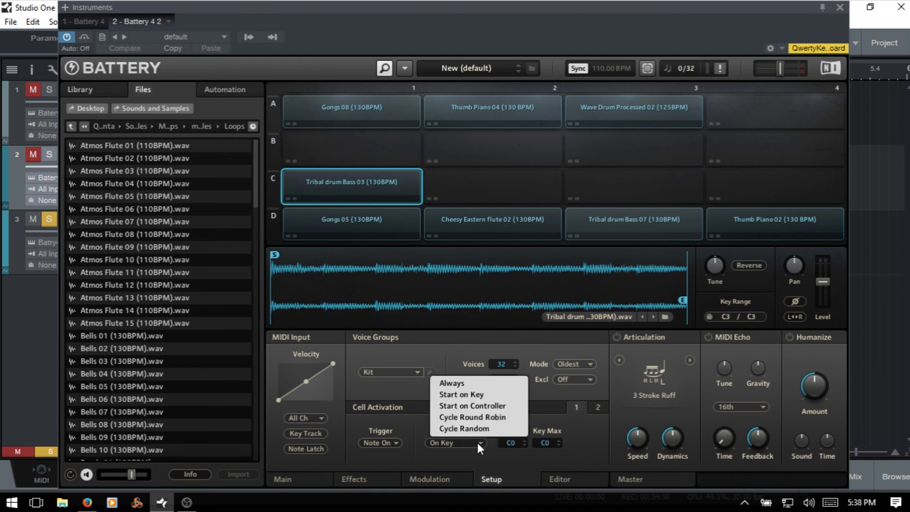
{"action": "left_click", "coordinate": [461, 407]}
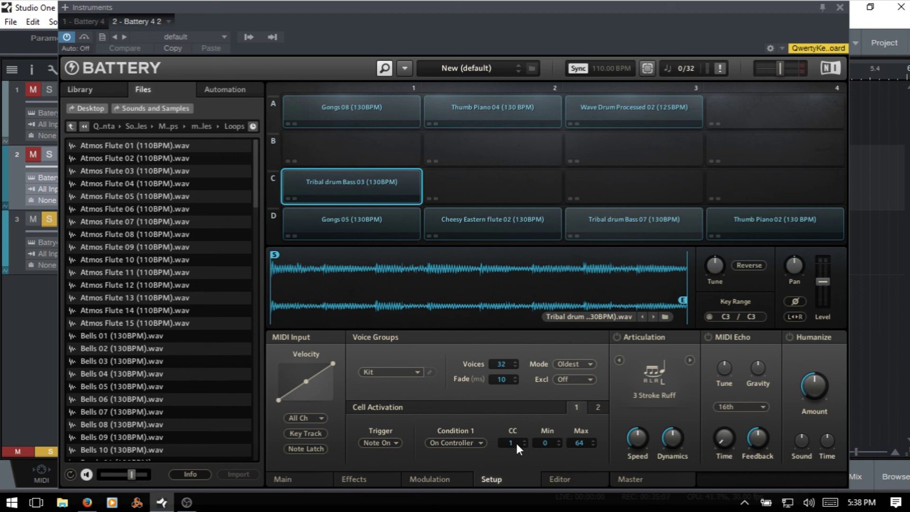
{"action": "left_click_drag", "start_coordinate": [515, 442], "coordinate": [513, 468]}
Step: Try the Cycle Round Robin condition on Tribal drum Bass 03 and return it to Always
{"action": "left_click", "coordinate": [479, 443]}
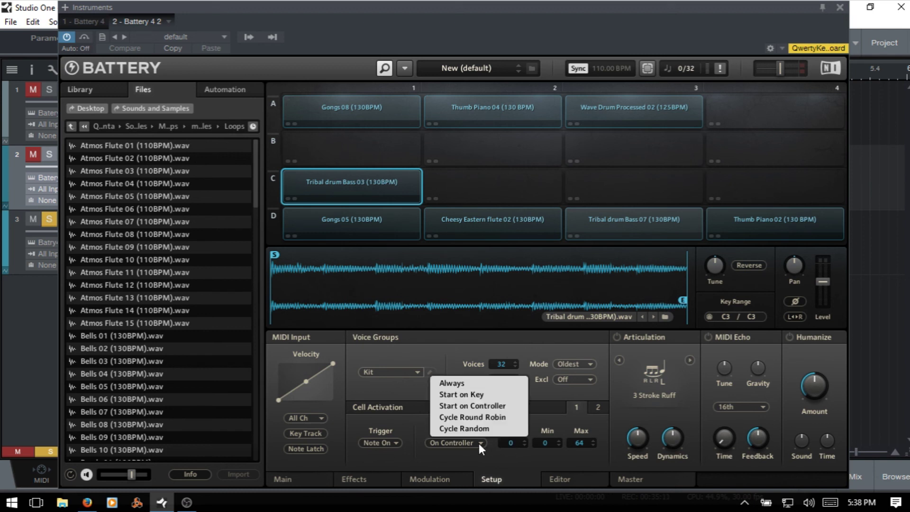
{"action": "left_click", "coordinate": [477, 419]}
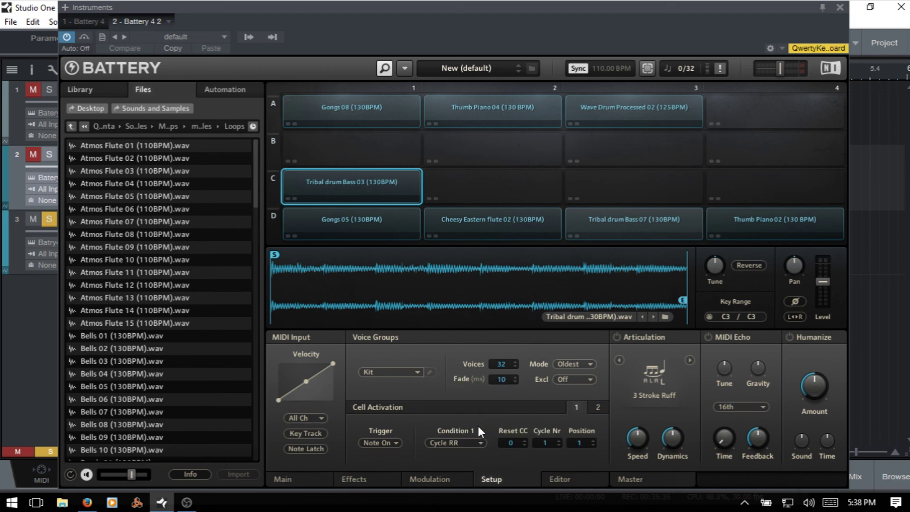
{"action": "left_click", "coordinate": [482, 443]}
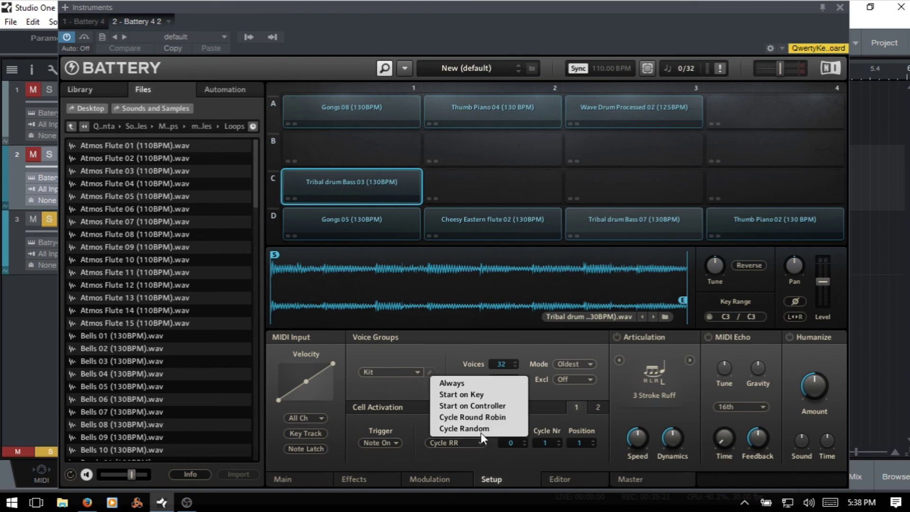
{"action": "left_click", "coordinate": [454, 383]}
Step: Lower the level of the Gongs 08 cell slightly and set its activation condition to Cycle Round Robin
{"action": "left_click", "coordinate": [357, 113]}
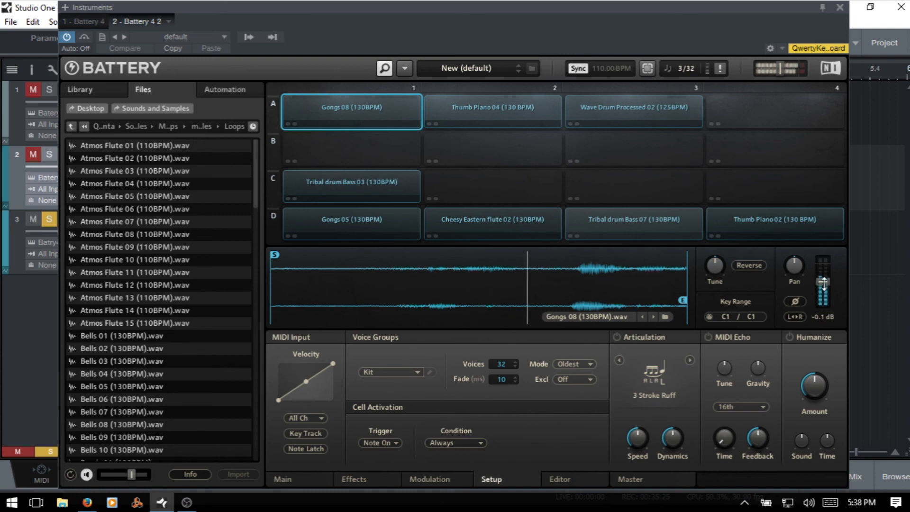
{"action": "left_click_drag", "start_coordinate": [817, 283], "coordinate": [826, 291]}
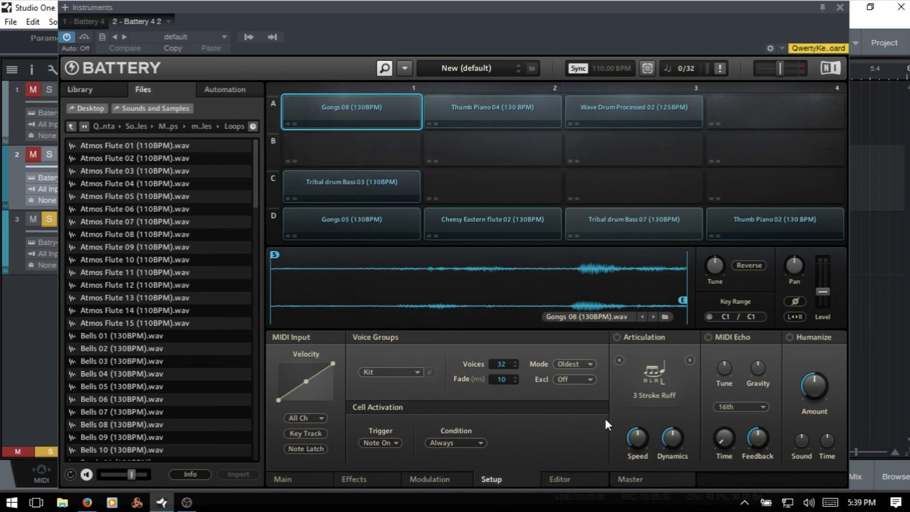
{"action": "left_click", "coordinate": [479, 442]}
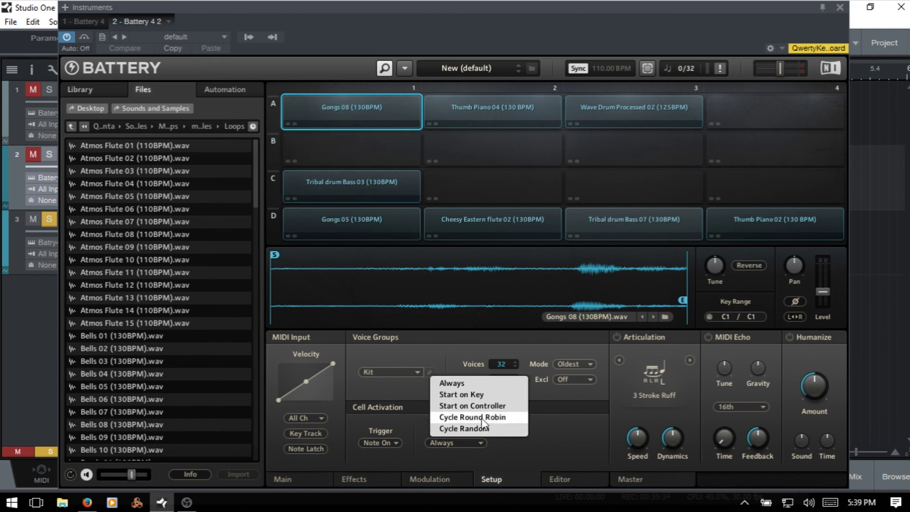
{"action": "left_click", "coordinate": [486, 418]}
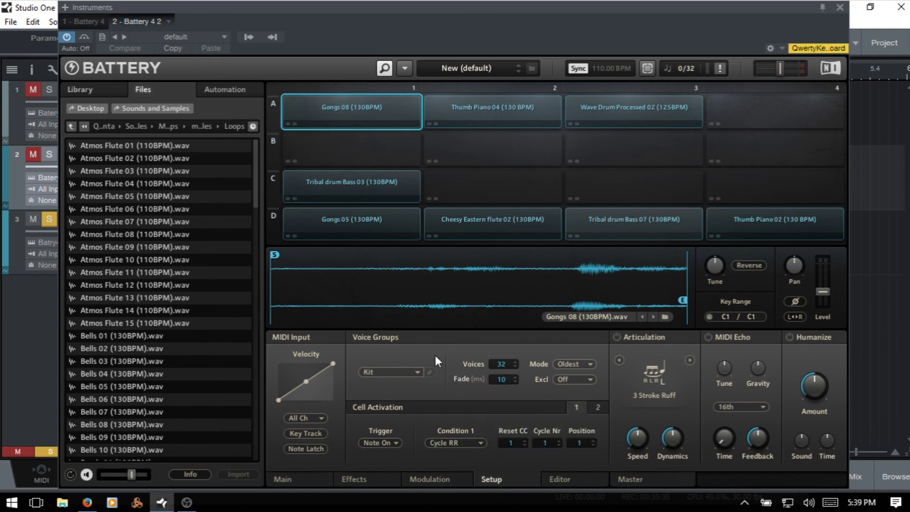
Step: Set the activation condition of the Thumb Piano 04 cell to Cycle Round Robin
{"action": "left_click", "coordinate": [505, 123]}
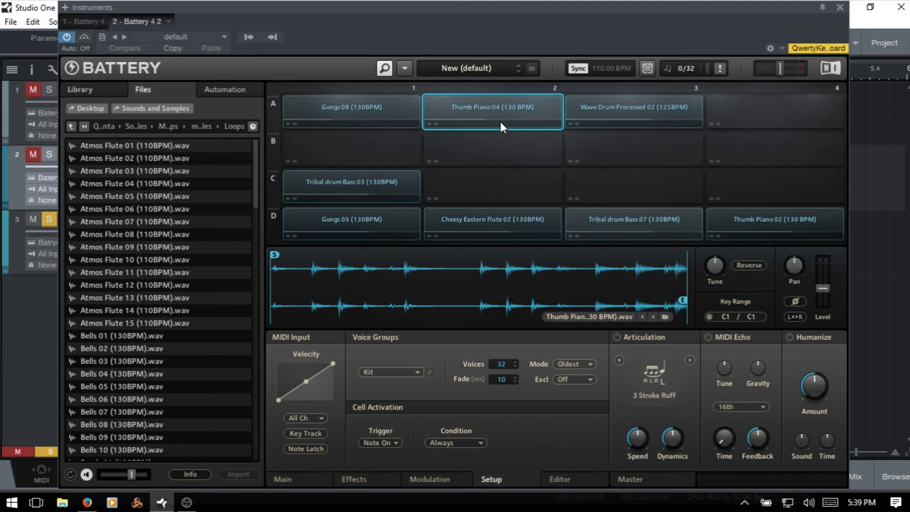
{"action": "left_click", "coordinate": [479, 444]}
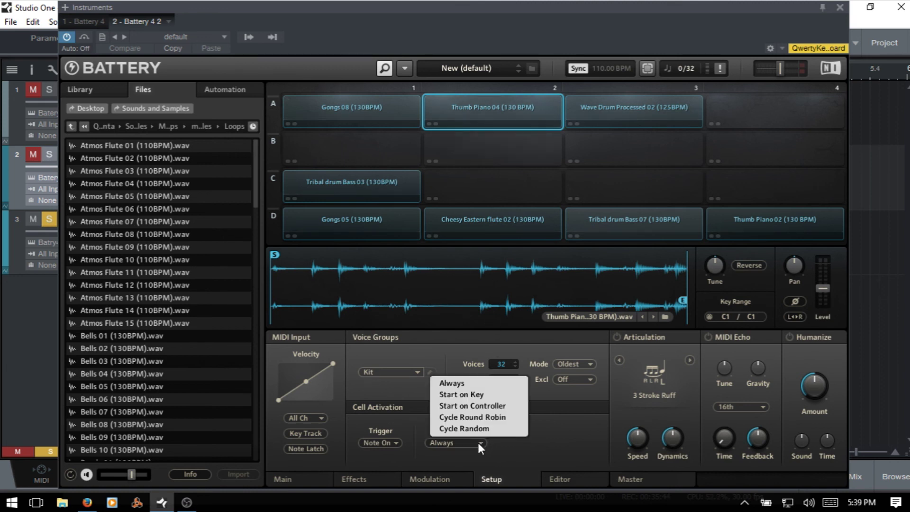
{"action": "left_click", "coordinate": [483, 417]}
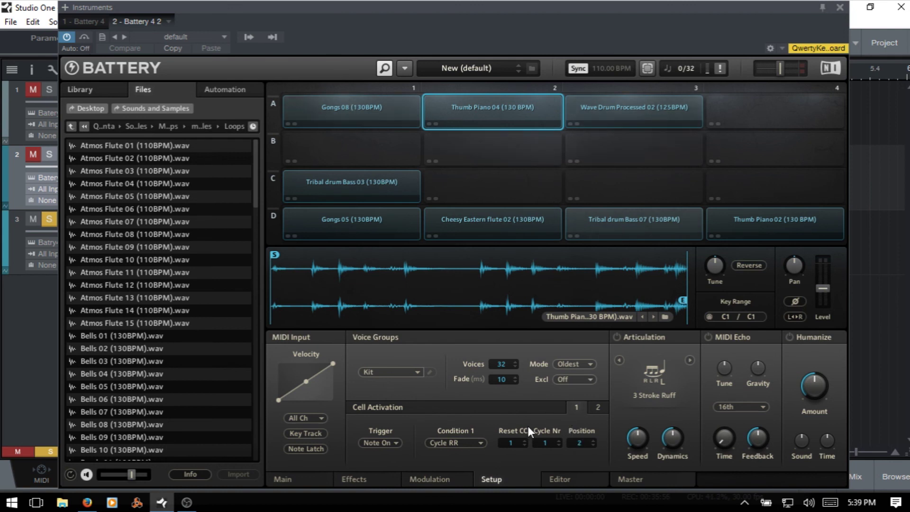
Step: Set the activation condition of the Wave Drum Processed 02 cell to Cycle Round Robin at position 3
{"action": "left_click", "coordinate": [631, 109]}
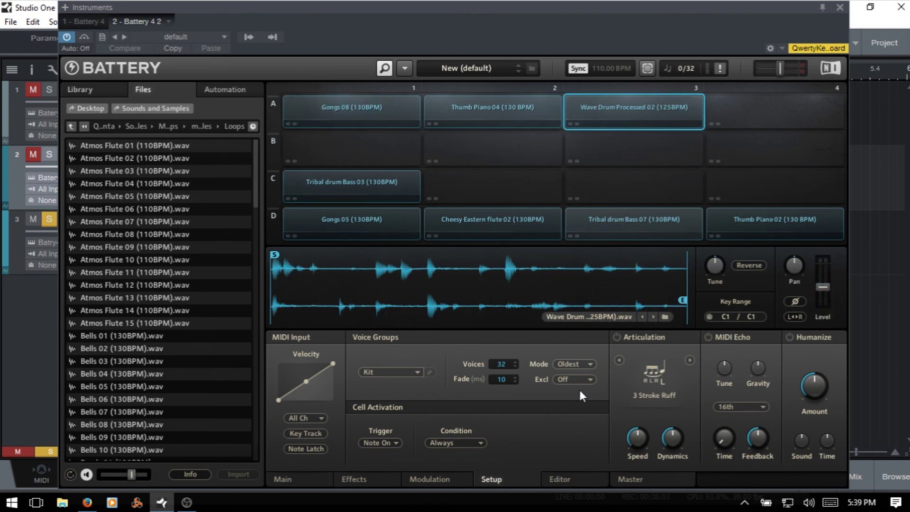
{"action": "left_click", "coordinate": [476, 443]}
{"action": "left_click", "coordinate": [487, 419]}
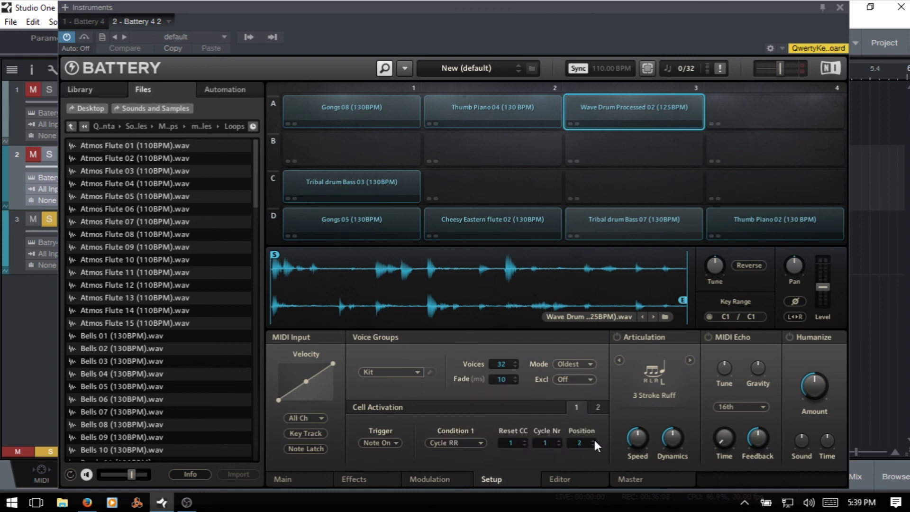
Step: Assign the Wave Drum Processed 02, Thumb Piano 04 and Gongs 08 cells to voice group 1 - Test
{"action": "left_click", "coordinate": [417, 372]}
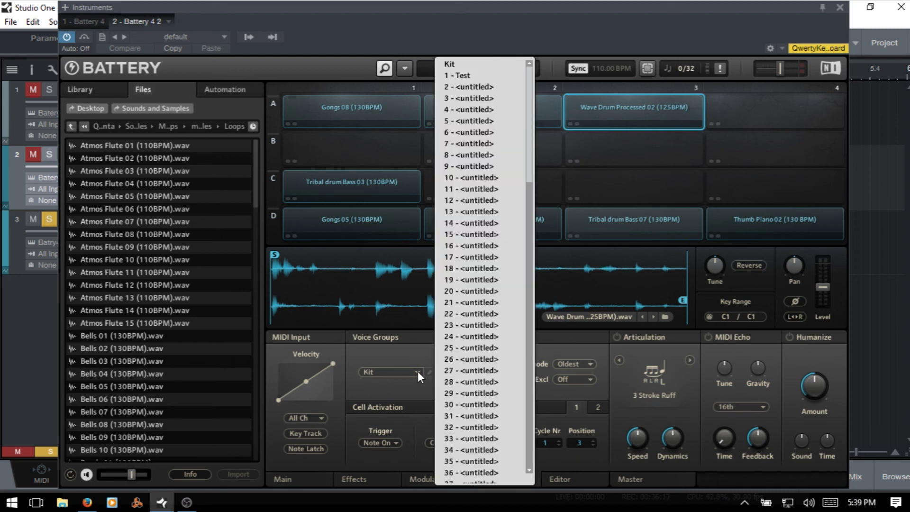
{"action": "left_click", "coordinate": [467, 73]}
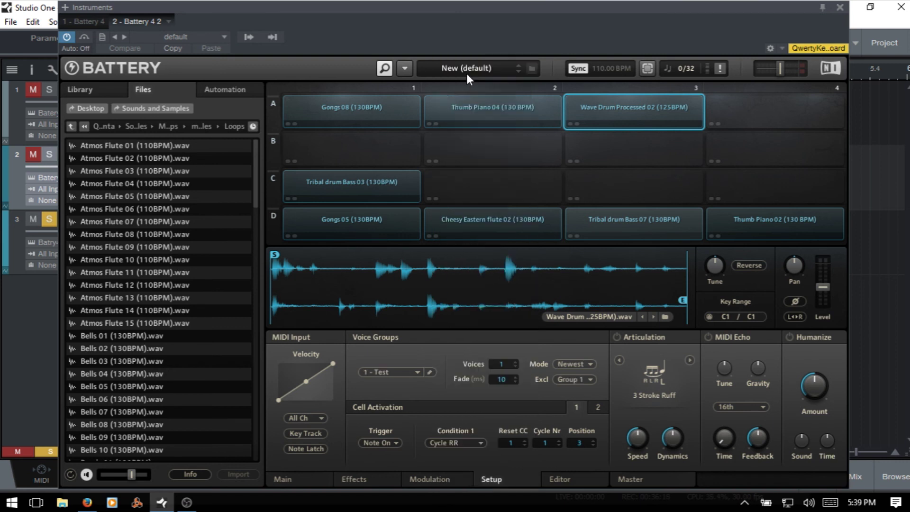
{"action": "left_click", "coordinate": [495, 116]}
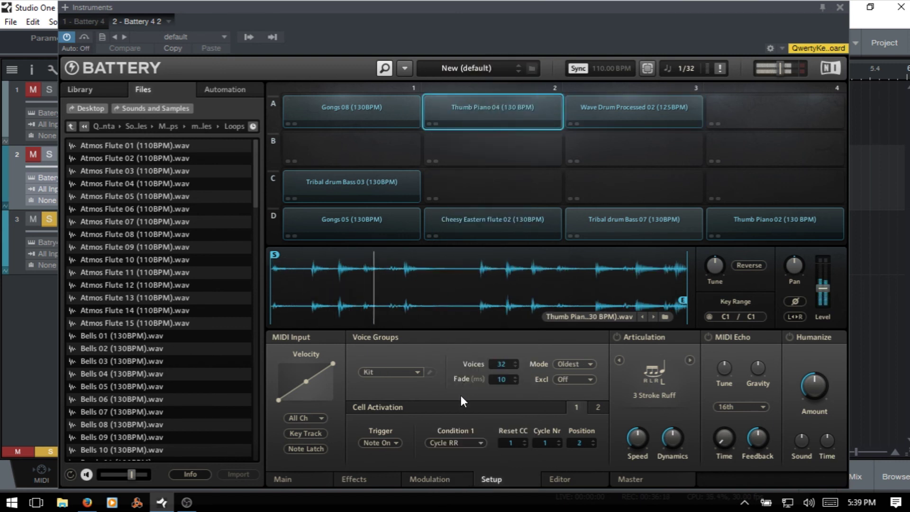
{"action": "left_click", "coordinate": [416, 370]}
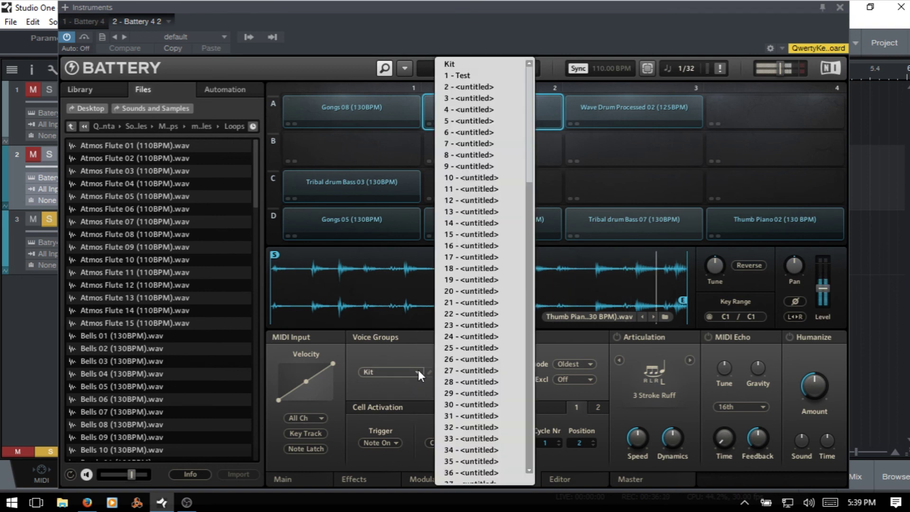
{"action": "left_click", "coordinate": [469, 76]}
{"action": "left_click", "coordinate": [342, 113]}
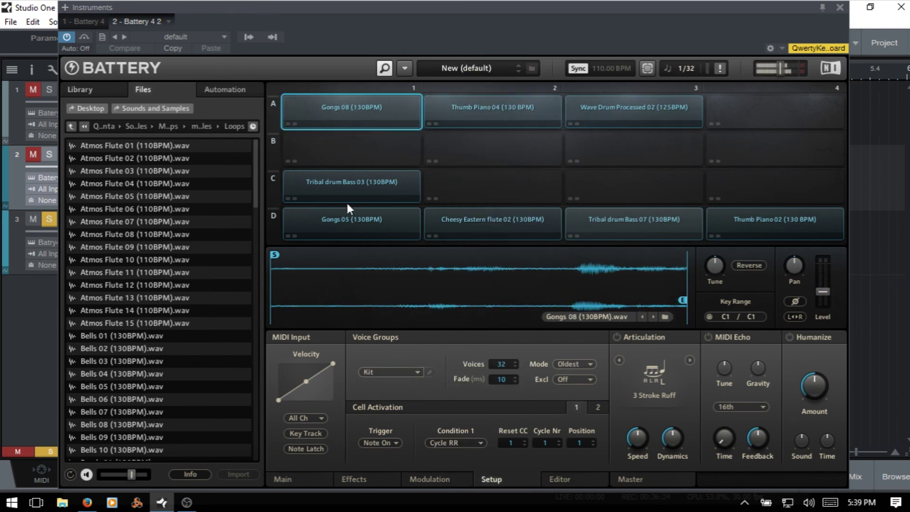
{"action": "left_click", "coordinate": [417, 372]}
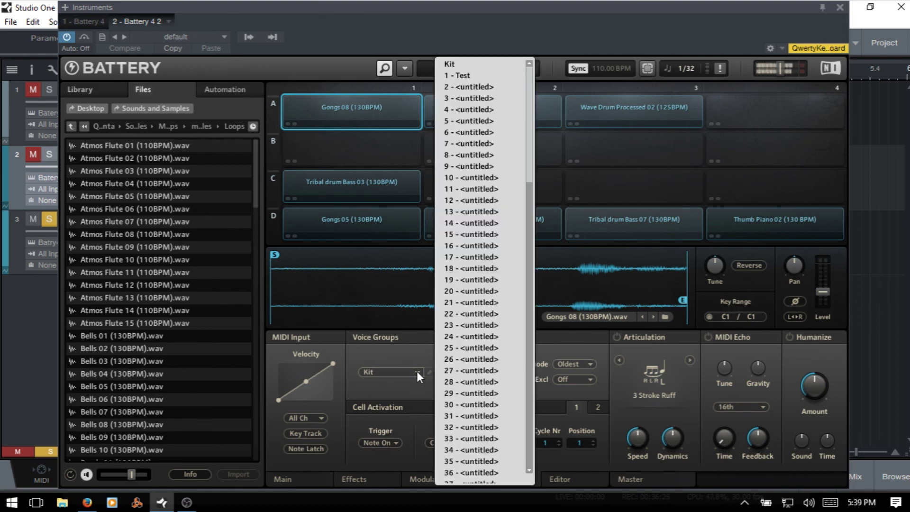
{"action": "left_click", "coordinate": [471, 75]}
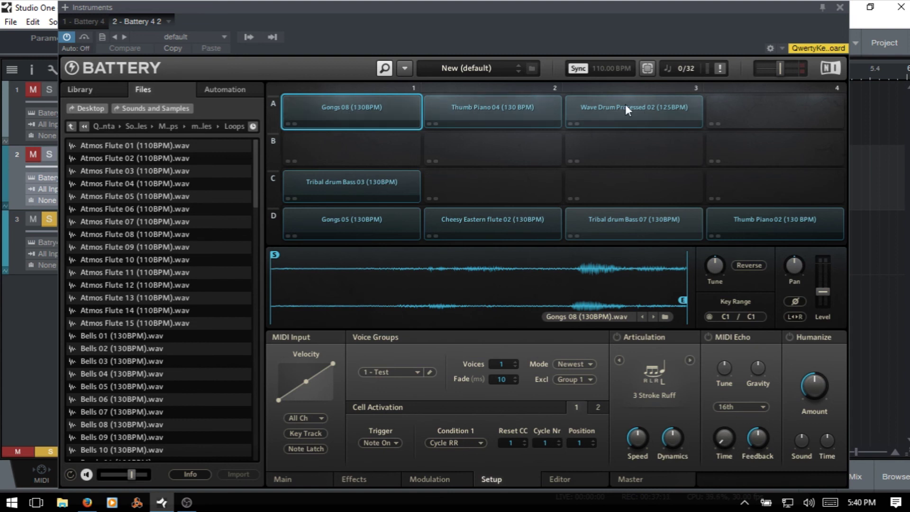
Step: Audition the Gongs 08 cell's round robin cycle and change its activation condition to Cycle Random
{"action": "left_click", "coordinate": [341, 104]}
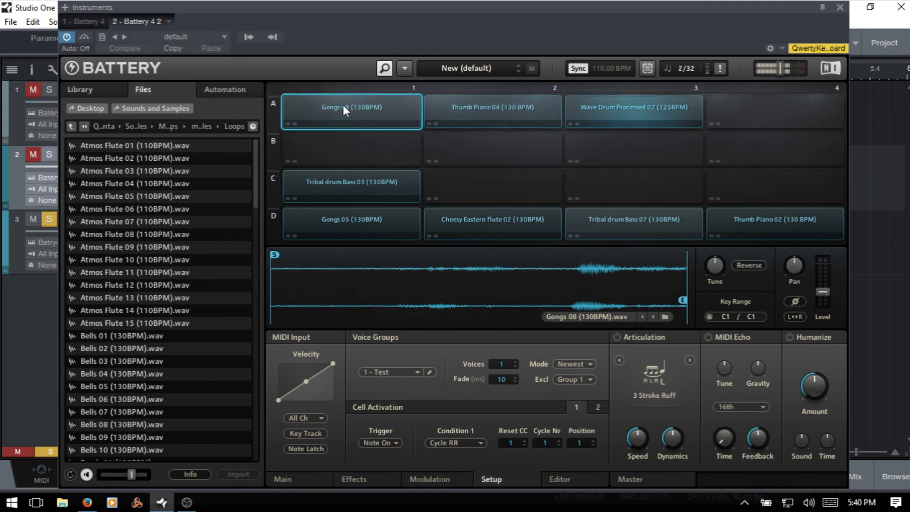
{"action": "left_click", "coordinate": [343, 104]}
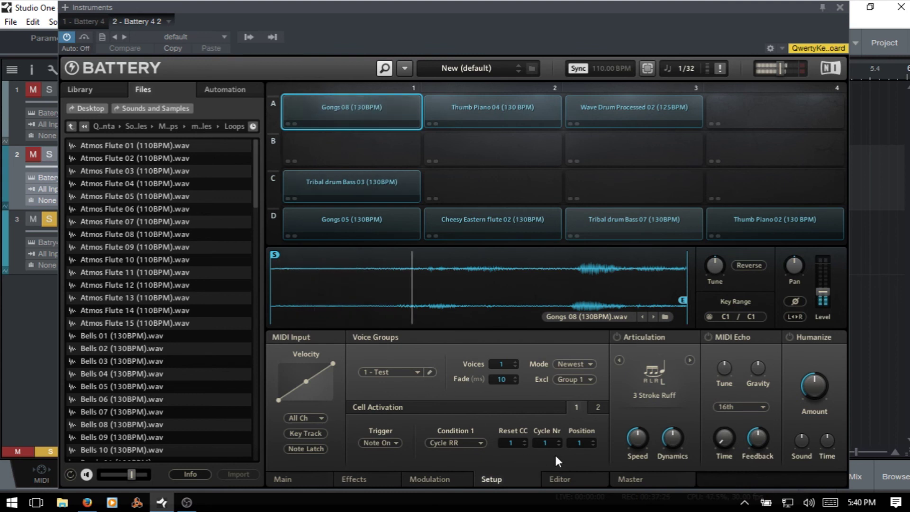
{"action": "left_click", "coordinate": [479, 443]}
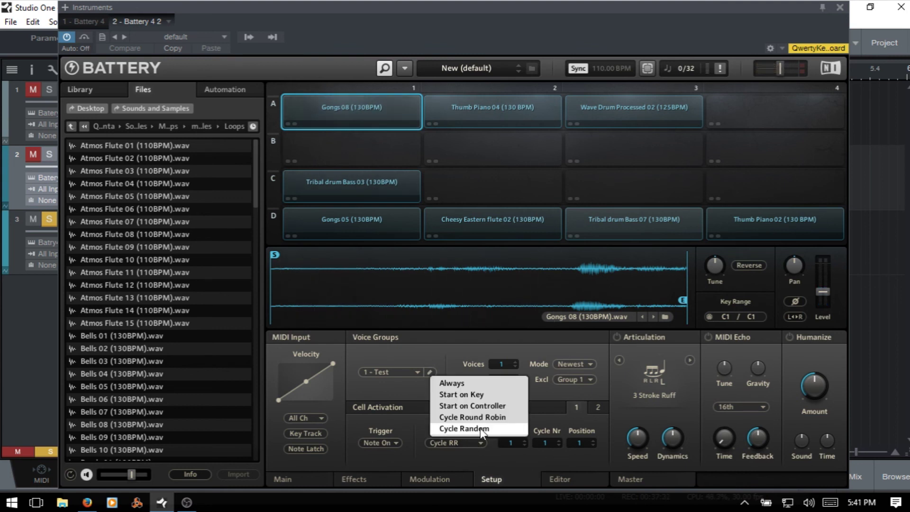
{"action": "left_click", "coordinate": [472, 429]}
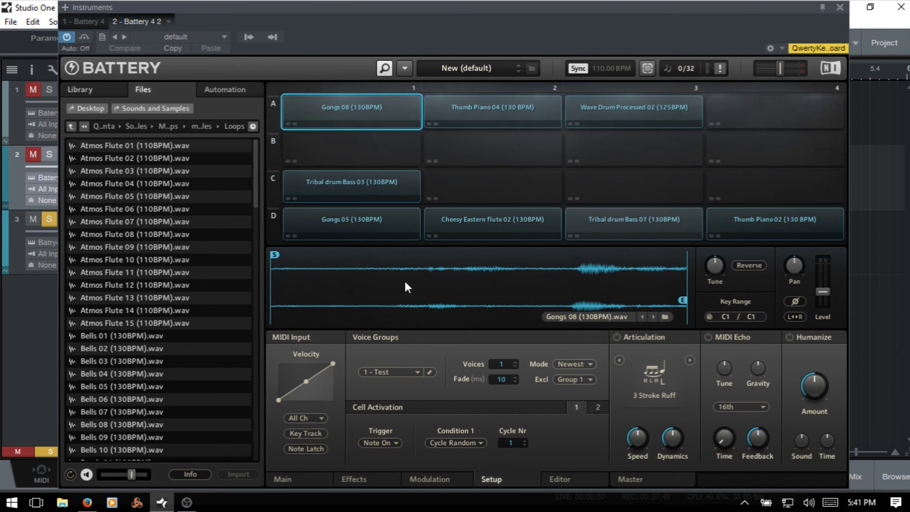
Step: Close the second Battery 4 instrument and open the one on track 1, which holds the 606 Kit
{"action": "left_click", "coordinate": [840, 7]}
{"action": "left_click", "coordinate": [144, 120]}
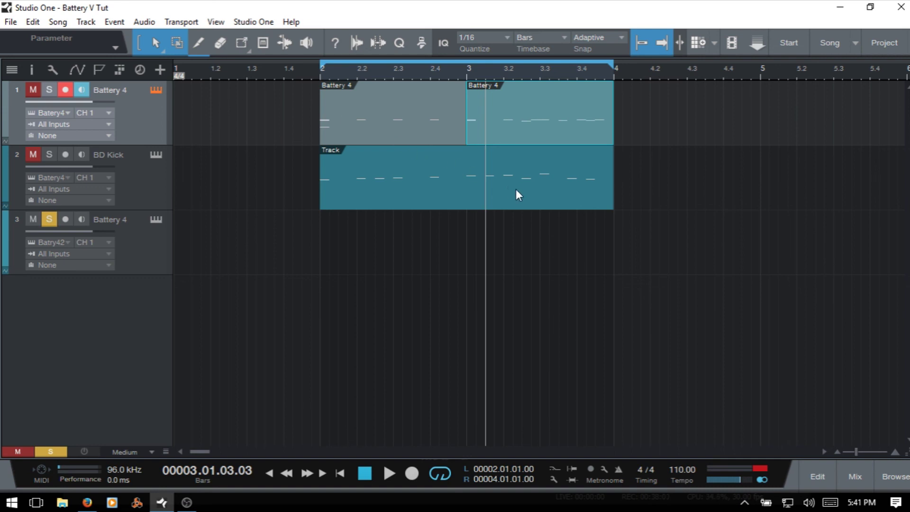
{"action": "key", "text": "F11"}
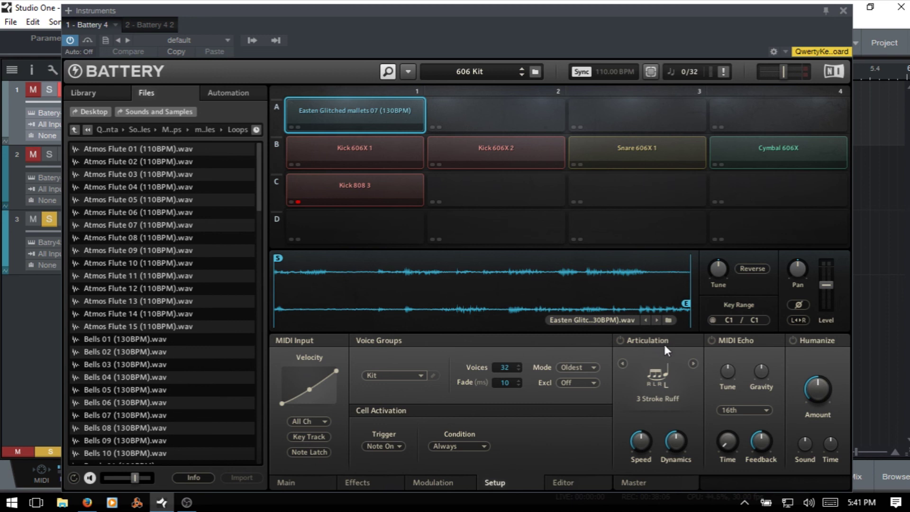
Step: Mute track 3 in the song and audition the Snare 606X 1 cell
{"action": "left_click", "coordinate": [640, 150]}
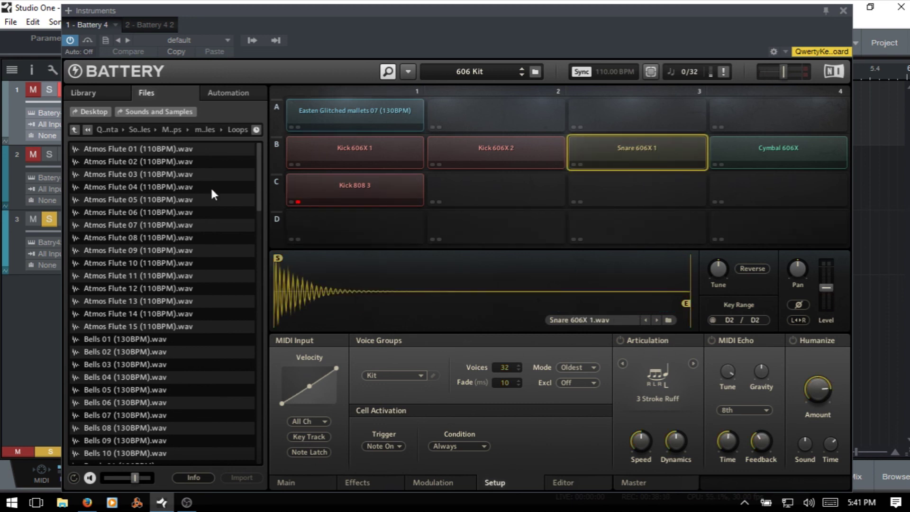
{"action": "left_click", "coordinate": [32, 221]}
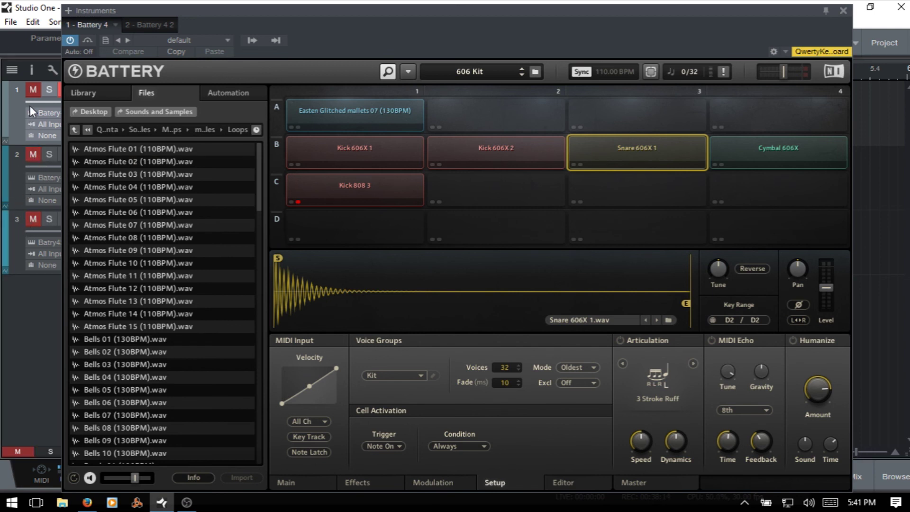
{"action": "left_click", "coordinate": [612, 147]}
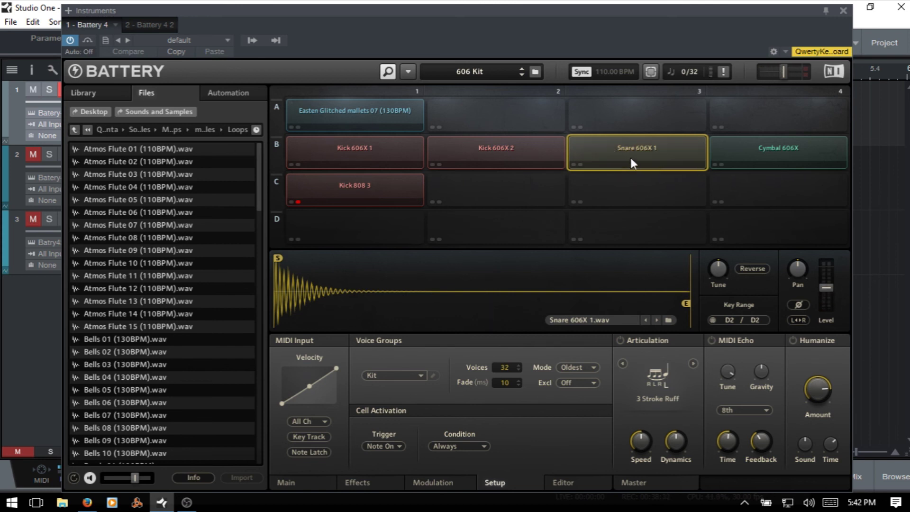
Step: Turn on Articulation for the Snare 606X 1 cell and cycle through its types back to 3 Stroke Ruff
{"action": "left_click", "coordinate": [621, 340]}
{"action": "left_click", "coordinate": [693, 364]}
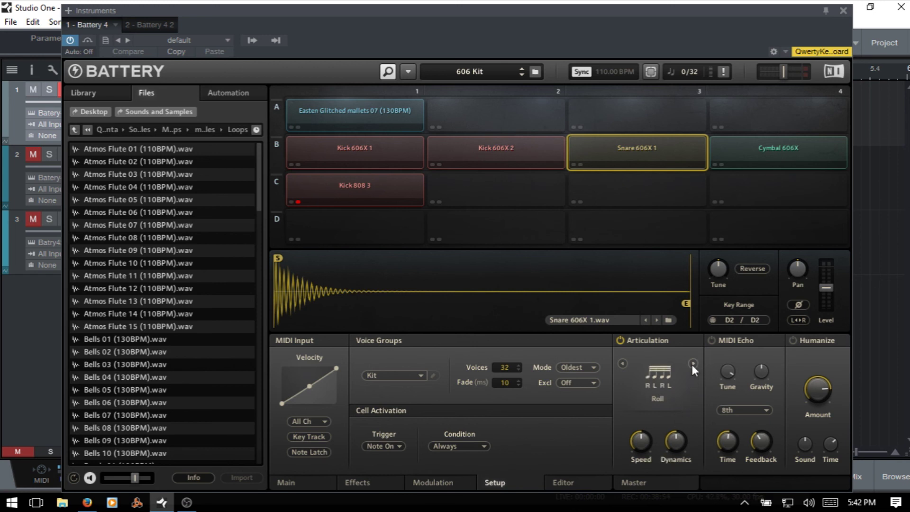
{"action": "left_click", "coordinate": [693, 364]}
{"action": "left_click", "coordinate": [693, 364]}
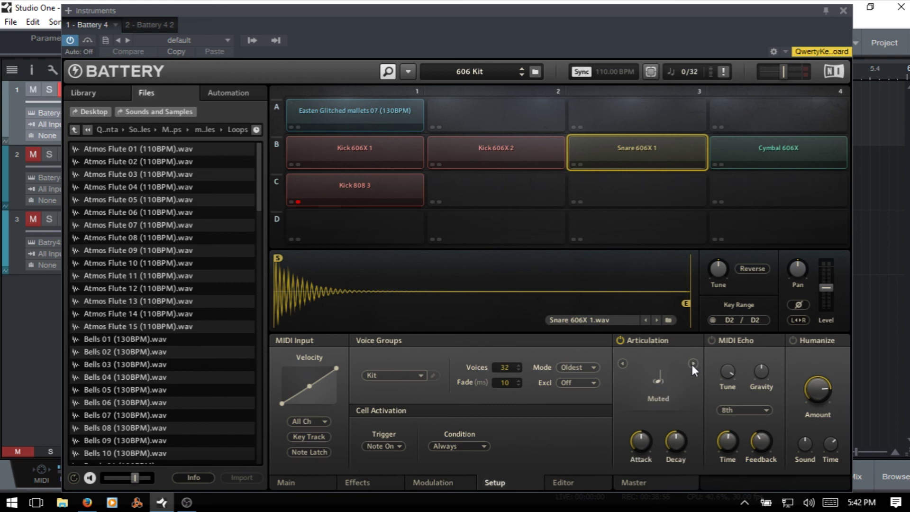
{"action": "left_click", "coordinate": [693, 364]}
{"action": "left_click", "coordinate": [693, 364]}
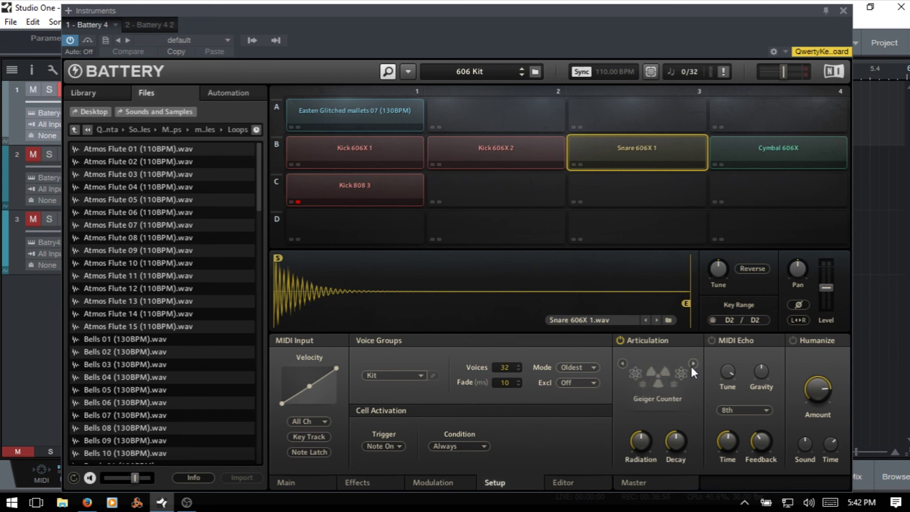
{"action": "left_click", "coordinate": [693, 364]}
{"action": "left_click", "coordinate": [691, 366]}
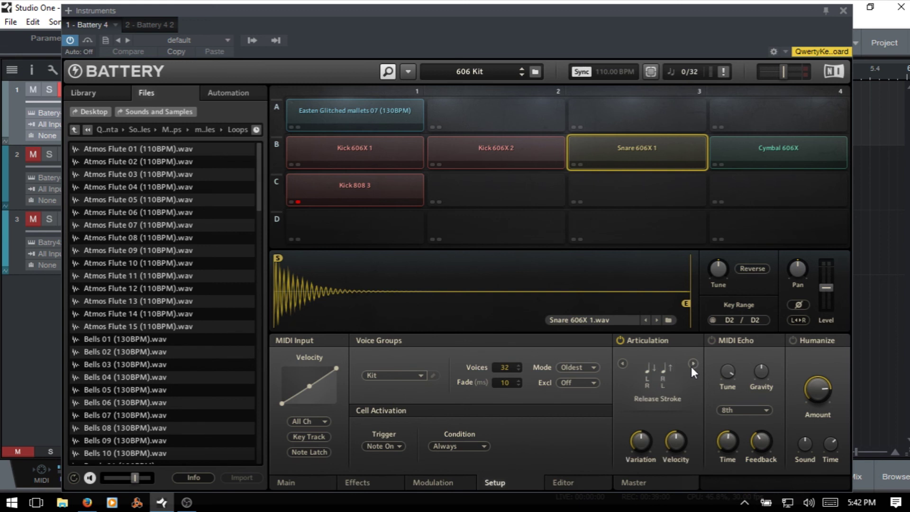
{"action": "left_click", "coordinate": [691, 366]}
{"action": "left_click", "coordinate": [691, 366]}
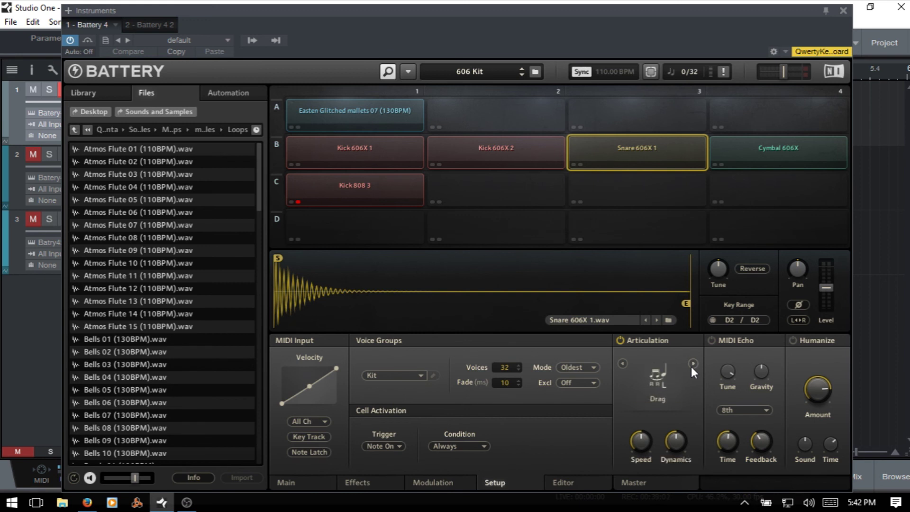
{"action": "left_click", "coordinate": [691, 366]}
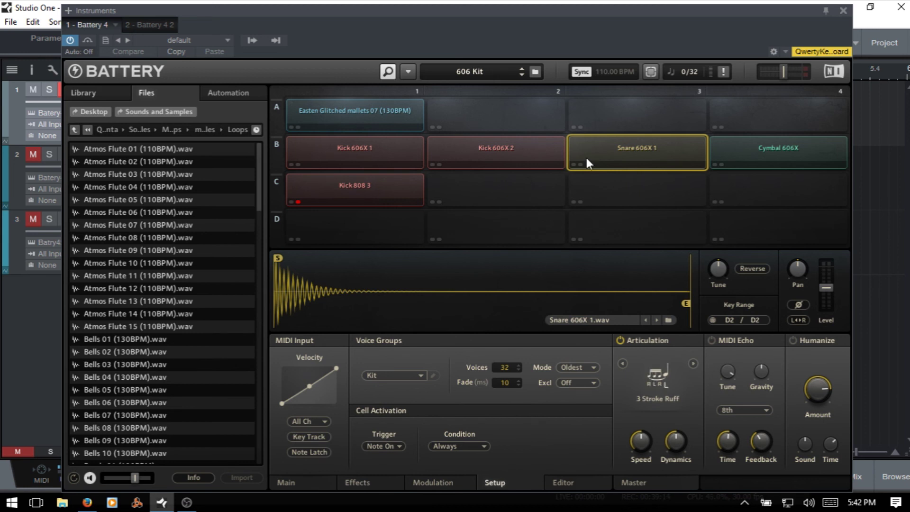
Step: Audition the Snare 606X 1 cell repeatedly with the 3 Stroke Ruff articulation
{"action": "left_click", "coordinate": [633, 149]}
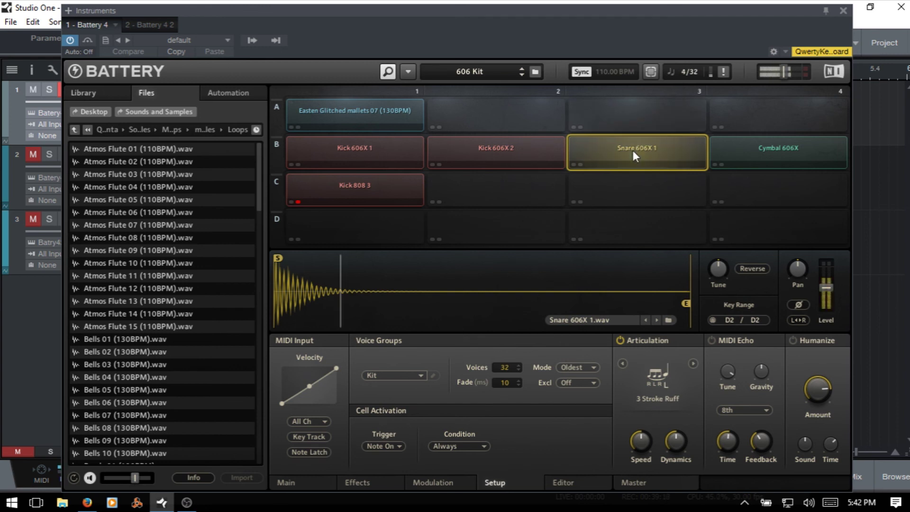
{"action": "left_click", "coordinate": [638, 148]}
{"action": "left_click", "coordinate": [639, 146]}
{"action": "left_click", "coordinate": [638, 146]}
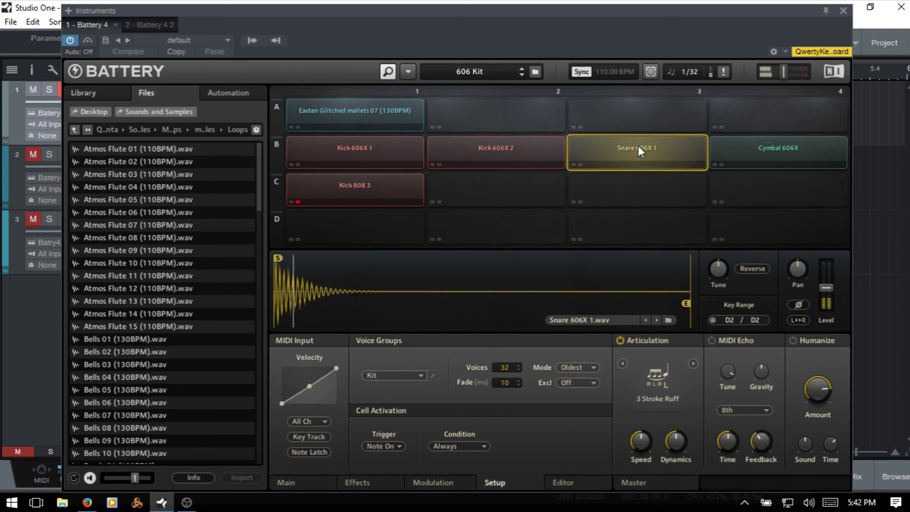
{"action": "left_click", "coordinate": [638, 146]}
Step: Try a higher Speed for the 3 Stroke Ruff and audition the Snare 606X 1 cell
{"action": "mouse_move", "coordinate": [648, 448]}
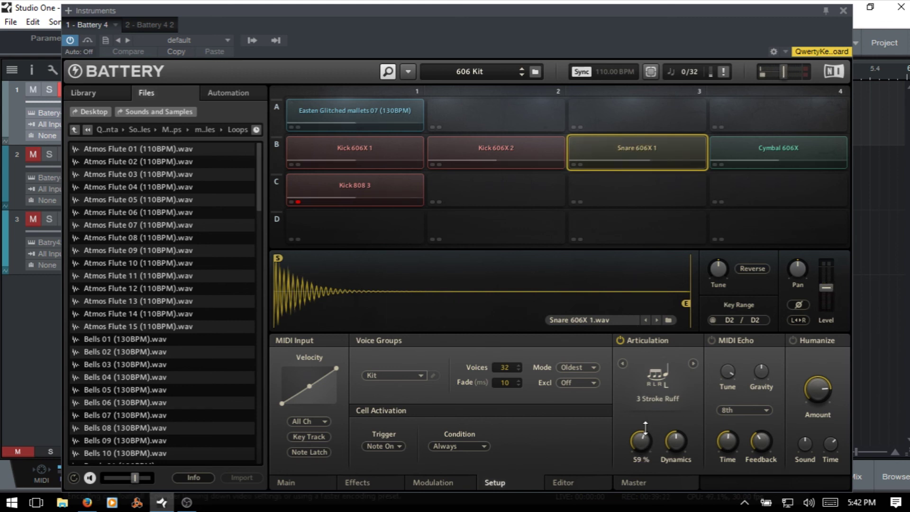
{"action": "left_click", "coordinate": [636, 146]}
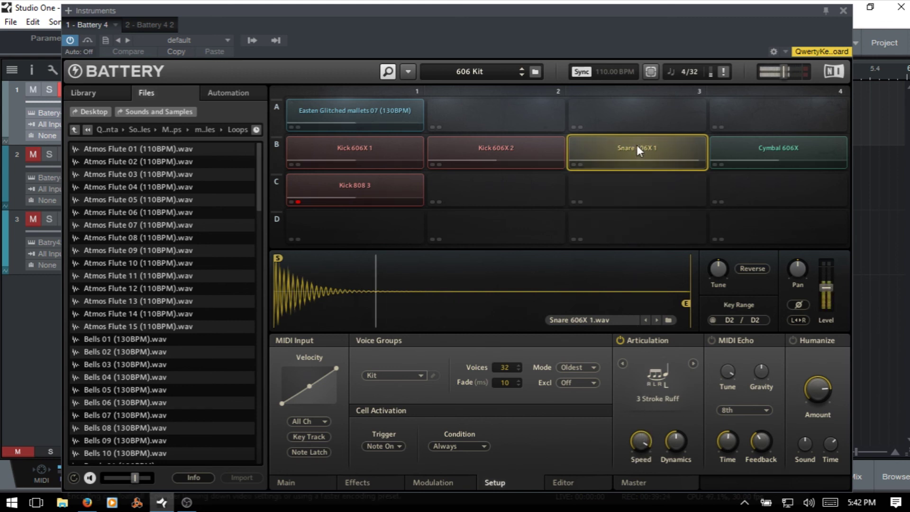
{"action": "left_click", "coordinate": [638, 142]}
Step: Lower the 3 Stroke Ruff's Speed to its minimum and raise its Dynamics, auditioning the snare after each change
{"action": "left_click_drag", "start_coordinate": [643, 449], "coordinate": [645, 507]}
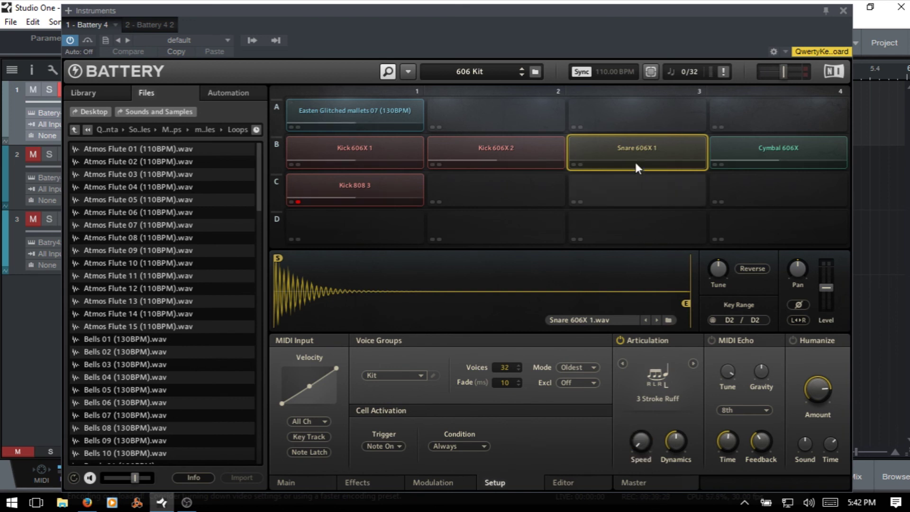
{"action": "left_click", "coordinate": [635, 147]}
{"action": "left_click", "coordinate": [635, 146]}
{"action": "left_click", "coordinate": [635, 146]}
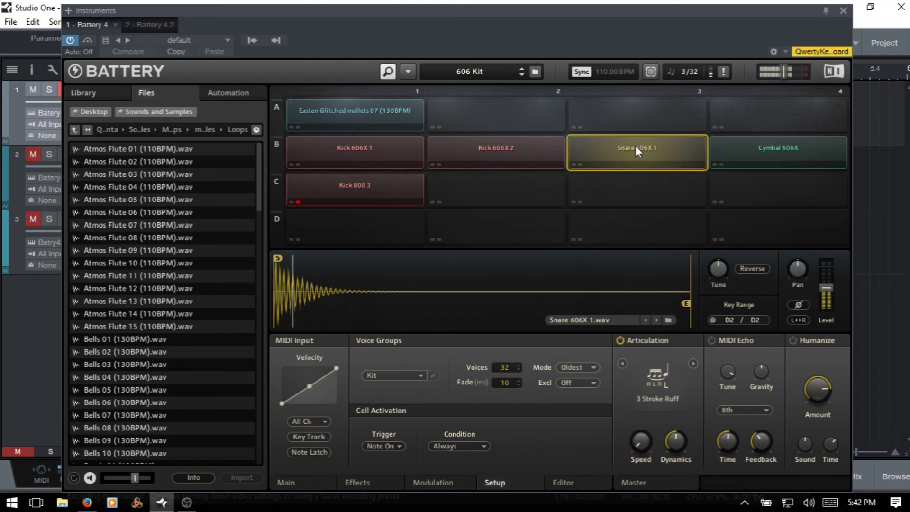
{"action": "left_click", "coordinate": [636, 146]}
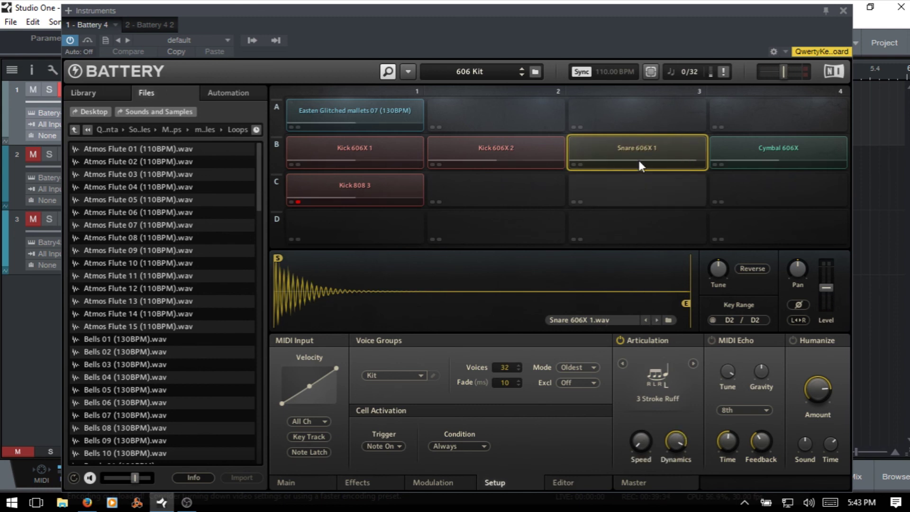
{"action": "left_click", "coordinate": [639, 143]}
{"action": "left_click", "coordinate": [639, 143]}
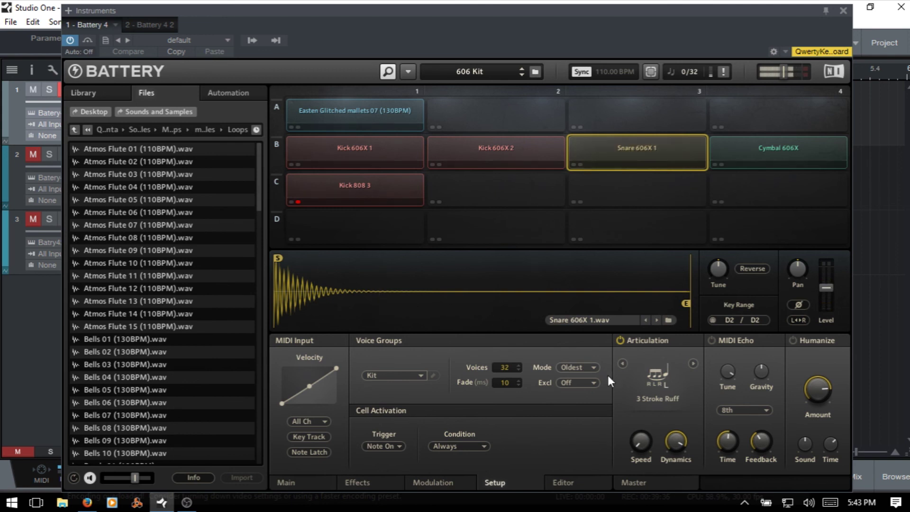
Step: Audition the Roll articulation on the Snare 606X 1 cell and switch the articulation to Buzz
{"action": "left_click", "coordinate": [694, 363]}
{"action": "left_click", "coordinate": [693, 363]}
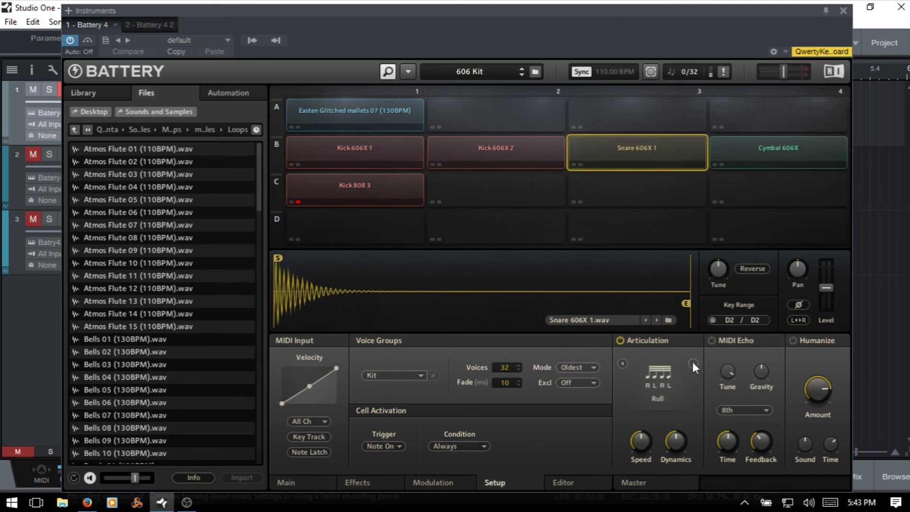
{"action": "left_click", "coordinate": [631, 144]}
{"action": "left_click", "coordinate": [638, 149]}
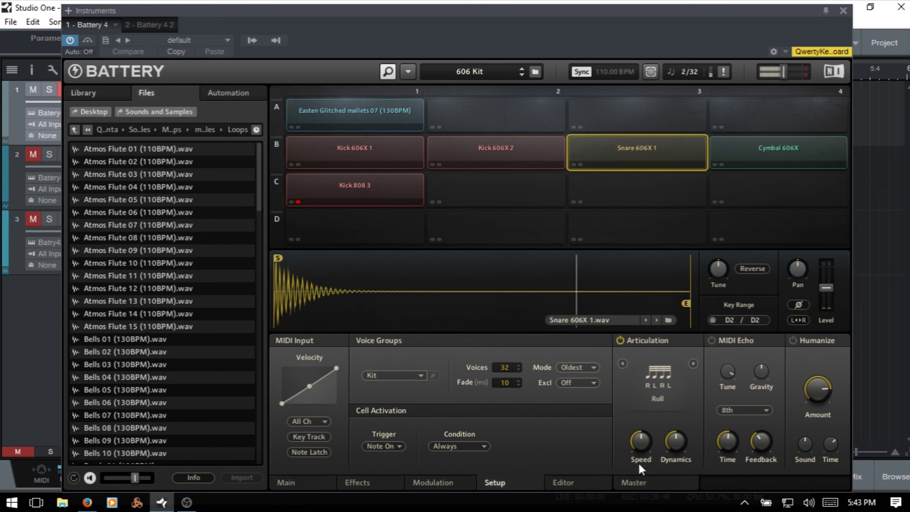
{"action": "left_click", "coordinate": [693, 364]}
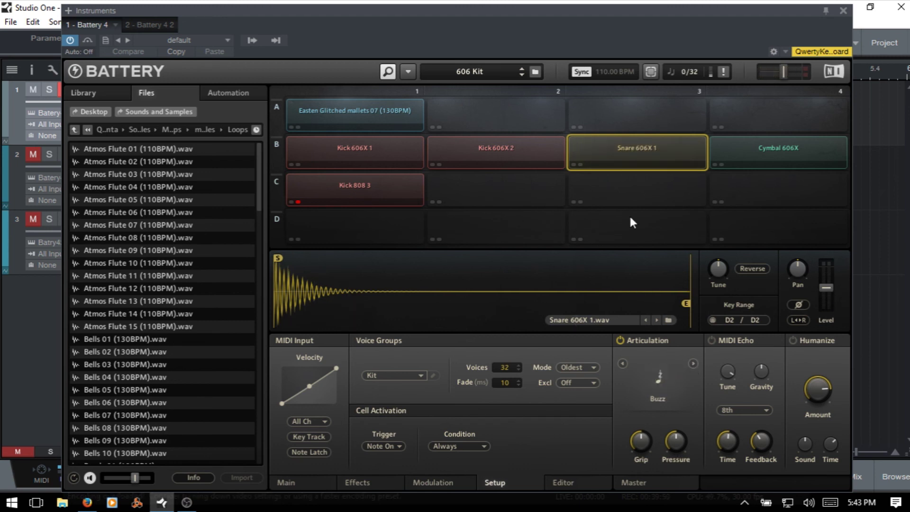
Step: Raise the Buzz articulation's Pressure on the Snare 606X 1 cell, auditioning the snare before and after the change
{"action": "left_click", "coordinate": [636, 143]}
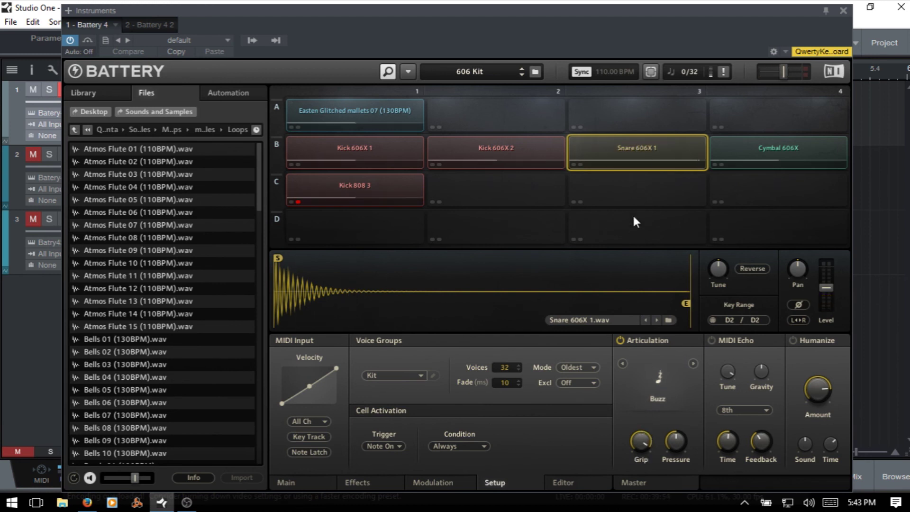
{"action": "left_click", "coordinate": [638, 151]}
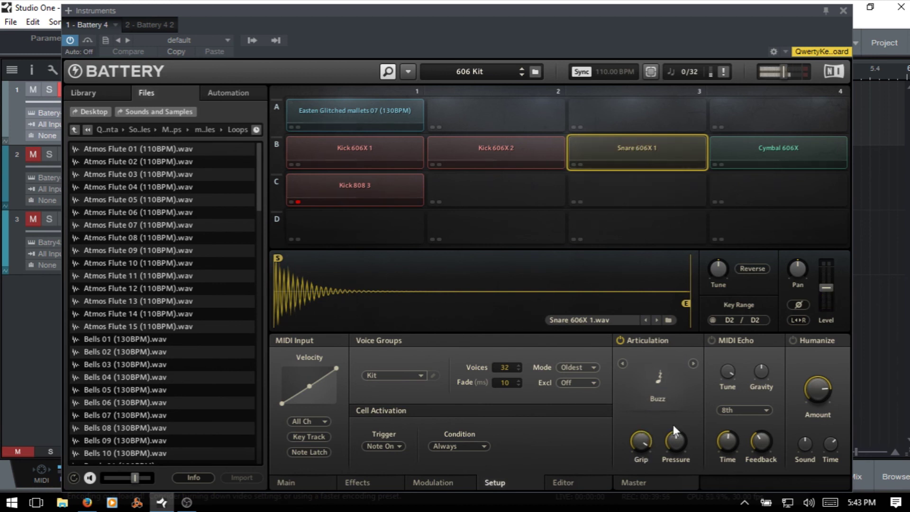
{"action": "left_click_drag", "start_coordinate": [677, 441], "coordinate": [676, 417]}
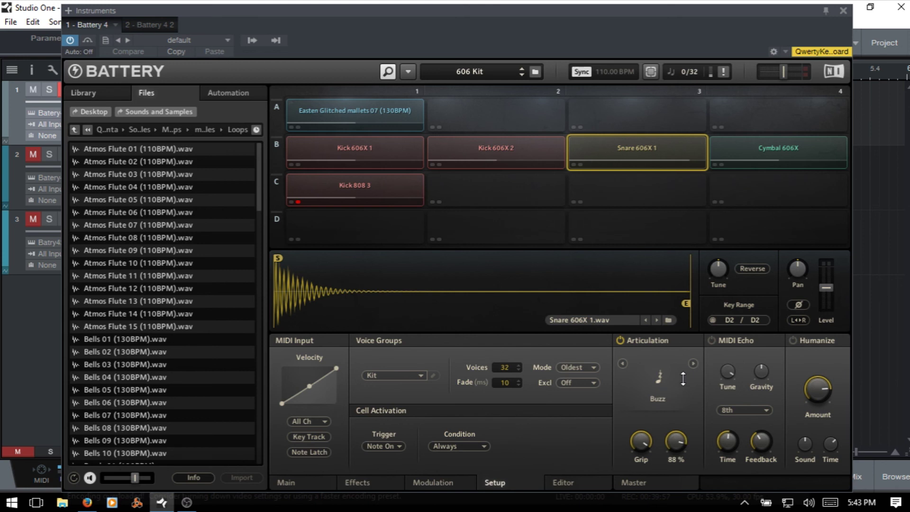
{"action": "left_click", "coordinate": [628, 141]}
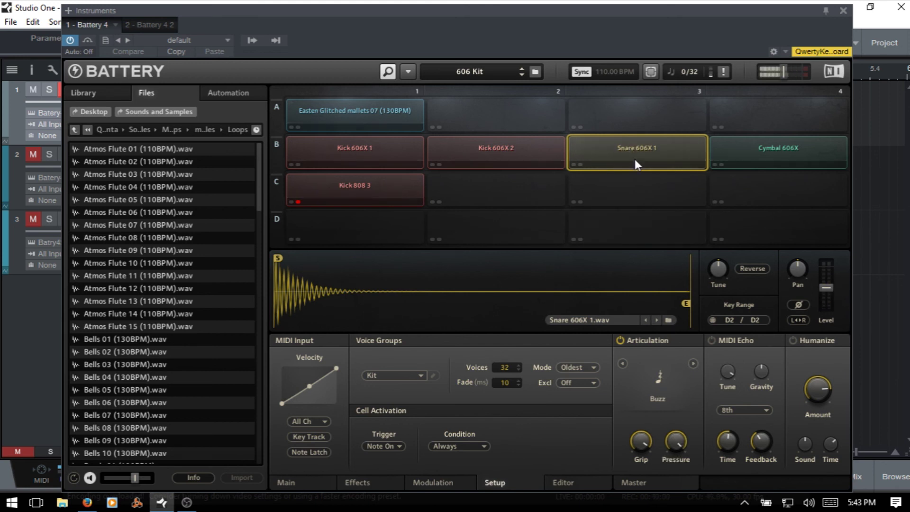
Step: Switch the articulation past Muted to Speed Roll, and replace Articulation with MIDI Echo on the Snare 606X 1 cell
{"action": "left_click", "coordinate": [693, 364]}
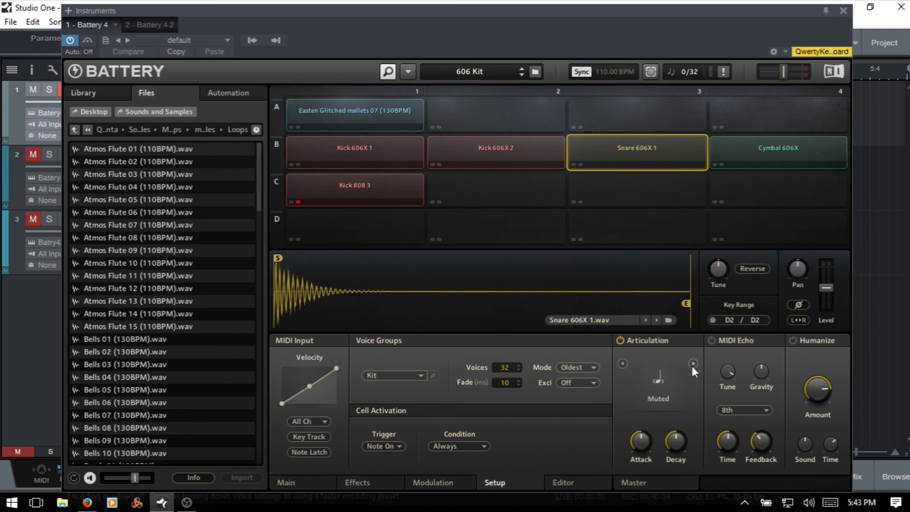
{"action": "left_click", "coordinate": [694, 364]}
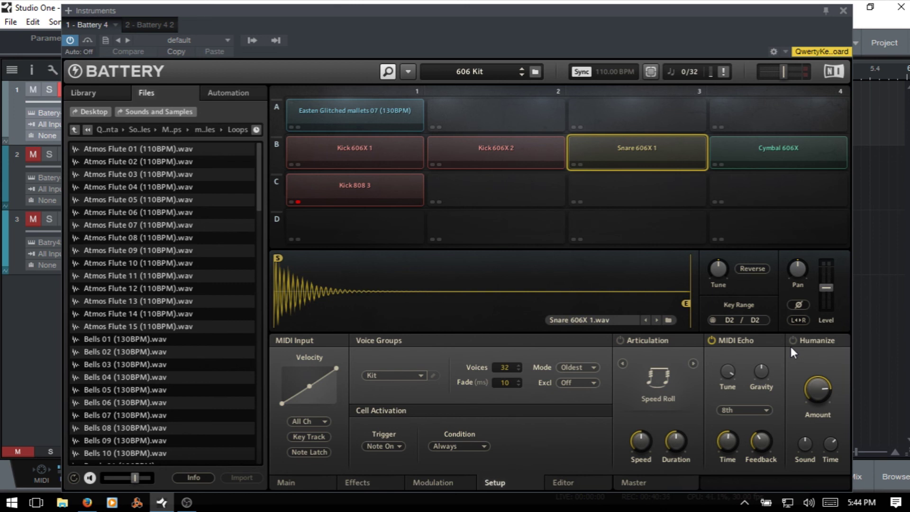
{"action": "mouse_move", "coordinate": [726, 382]}
{"action": "left_click", "coordinate": [636, 147]}
{"action": "left_click", "coordinate": [636, 148]}
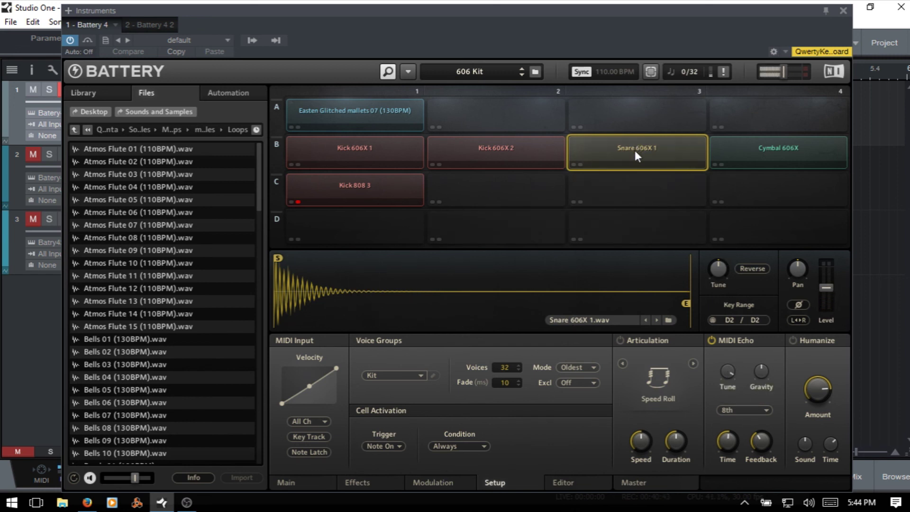
{"action": "left_click", "coordinate": [636, 154]}
Step: Play a repeating pattern across the kick, snare and cymbal cells to audition the MIDI Echo
{"action": "key", "text": "a"}
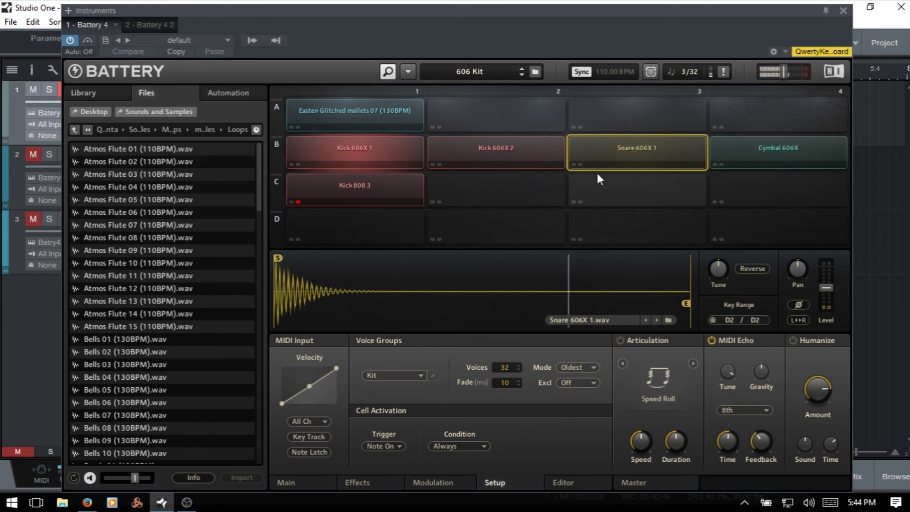
{"action": "key", "text": "e"}
{"action": "key", "text": "w"}
{"action": "key", "text": "e"}
{"action": "key", "text": "w"}
{"action": "key", "text": "e"}
{"action": "key", "text": "s"}
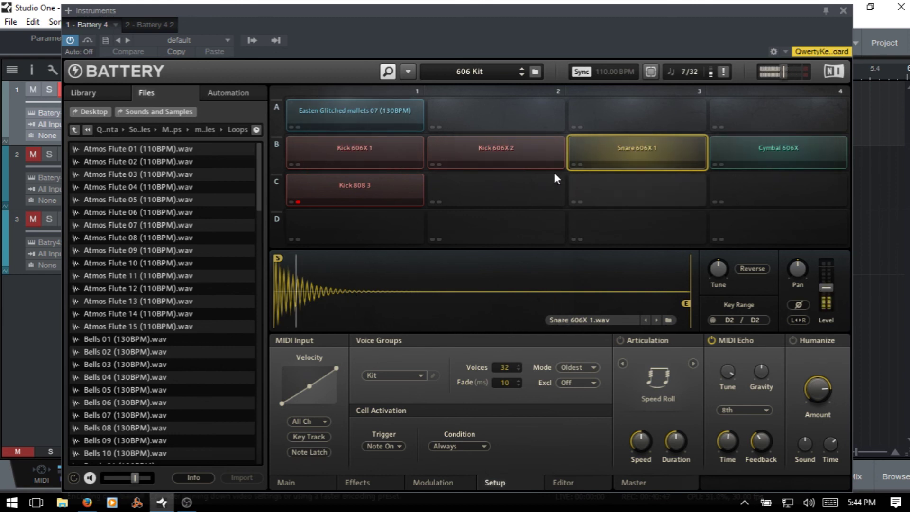
{"action": "key", "text": "e"}
{"action": "key", "text": "s"}
{"action": "key", "text": "e"}
{"action": "key", "text": "w"}
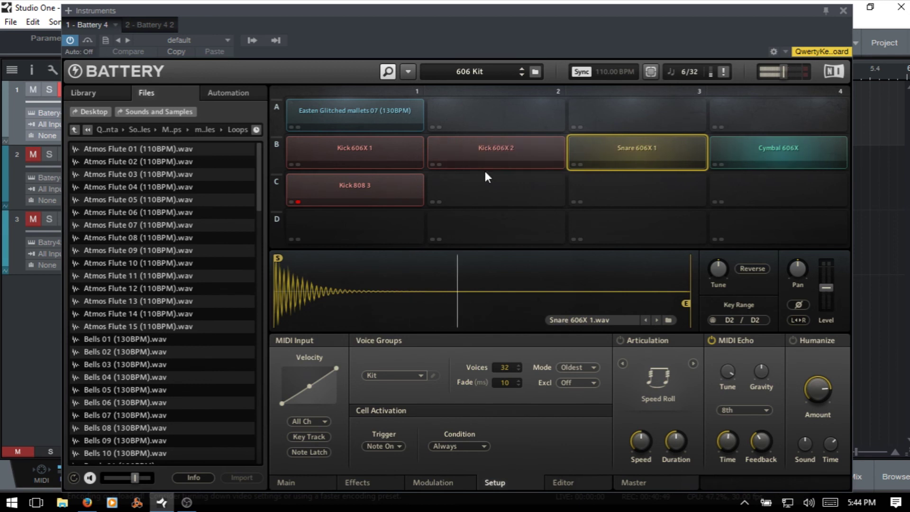
{"action": "key", "text": "s"}
{"action": "key", "text": "e"}
{"action": "key", "text": "w"}
{"action": "key", "text": "s"}
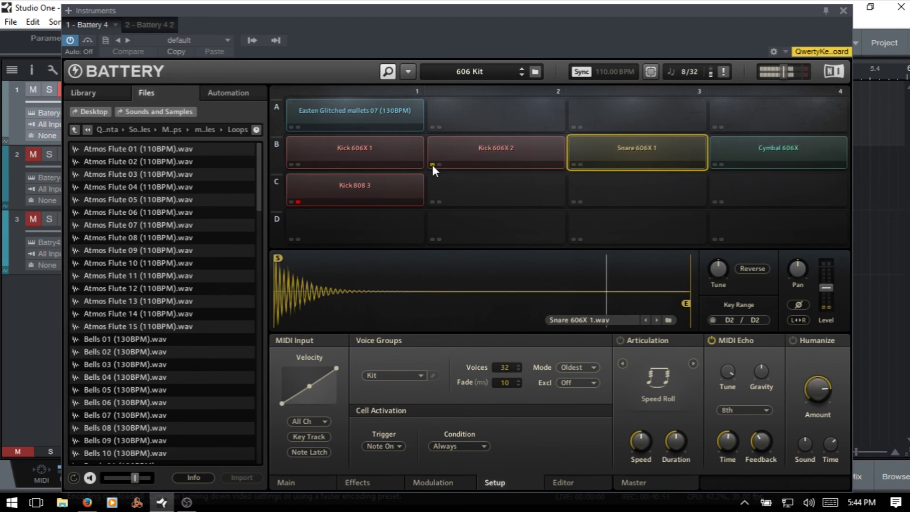
Step: Solo the Kick 606X 2 and Snare 606X 1 cells and keep playing the pattern with MIDI Echo
{"action": "left_click", "coordinate": [520, 169]}
{"action": "left_click", "coordinate": [574, 164]}
{"action": "key", "text": "e"}
{"action": "key", "text": "w"}
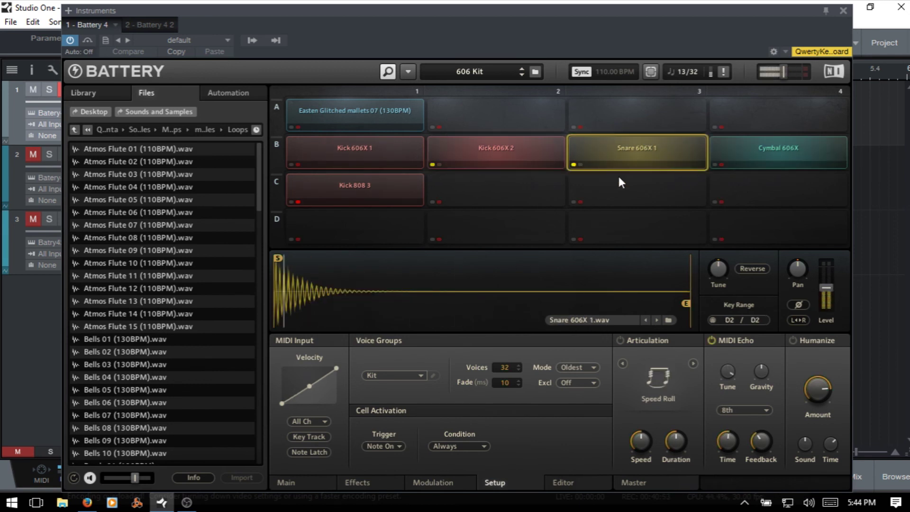
{"action": "key", "text": "s"}
{"action": "key", "text": "e"}
{"action": "key", "text": "w"}
{"action": "key", "text": "s"}
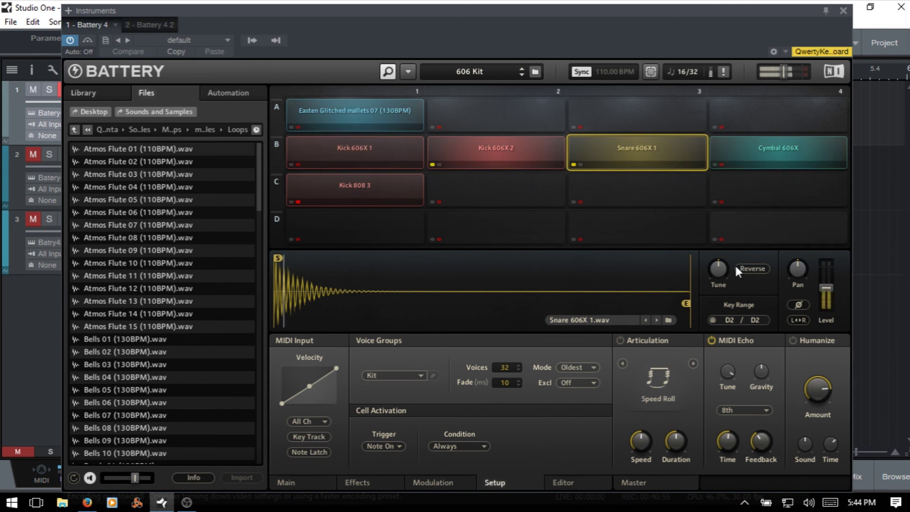
{"action": "key", "text": "e"}
{"action": "key", "text": "s"}
{"action": "key", "text": "e"}
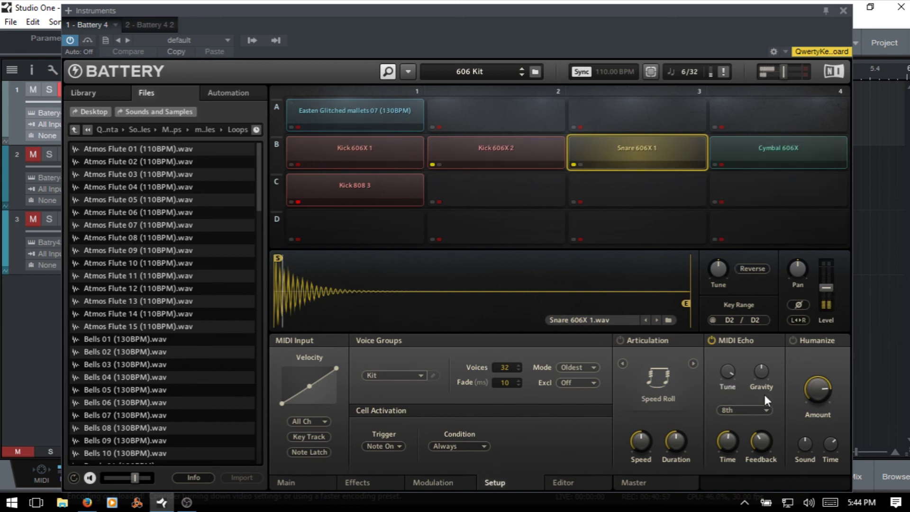
{"action": "key", "text": "s"}
{"action": "key", "text": "s"}
{"action": "key", "text": "e"}
Step: Lower the MIDI Echo's Tune and try Gravity first at 75% and then at a negative setting while playing the cells
{"action": "left_click_drag", "start_coordinate": [727, 370], "coordinate": [745, 469]}
{"action": "key", "text": "s"}
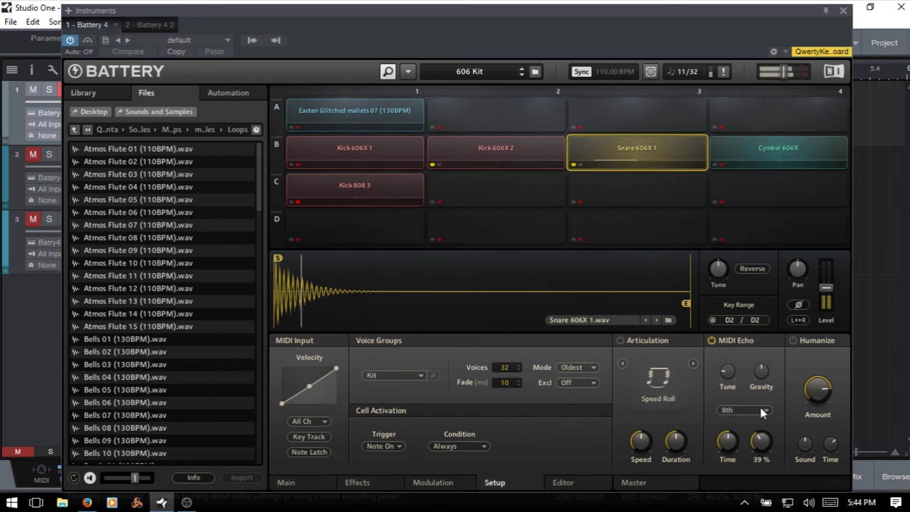
{"action": "mouse_move", "coordinate": [763, 372]}
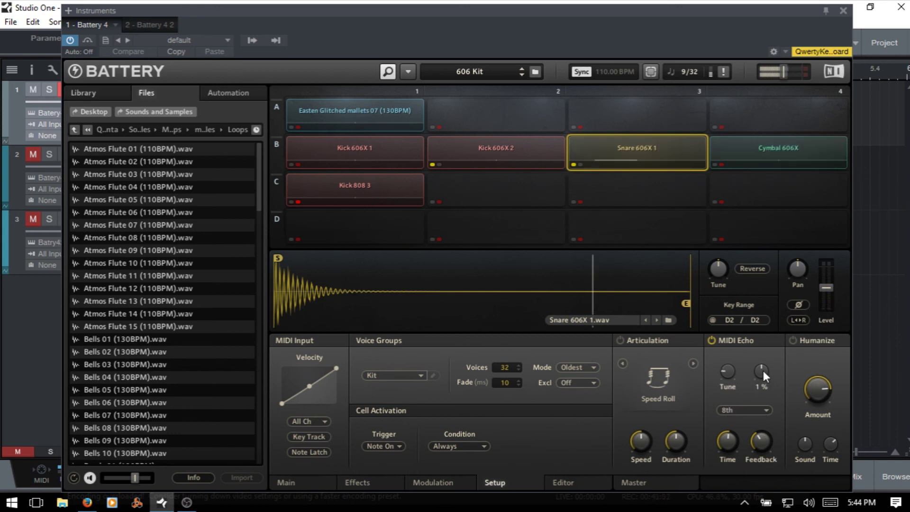
{"action": "key", "text": "e"}
{"action": "left_click_drag", "start_coordinate": [763, 373], "coordinate": [766, 337]}
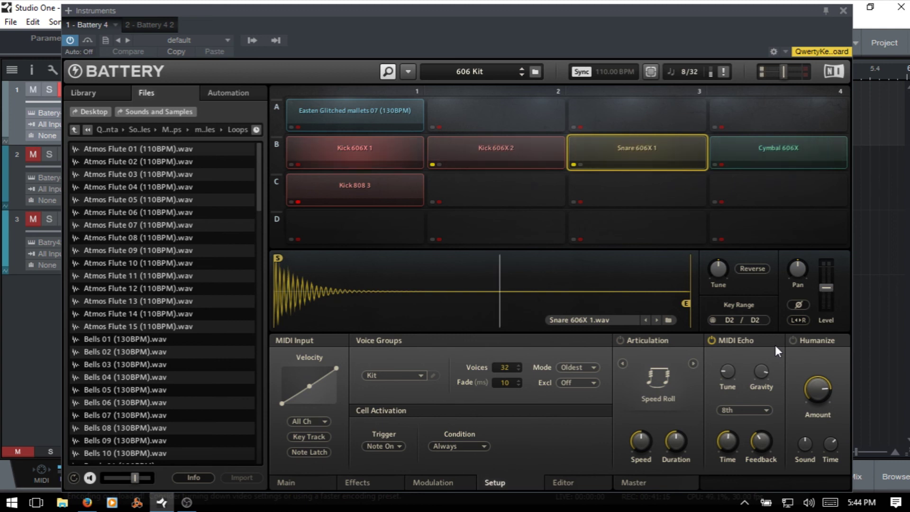
{"action": "mouse_move", "coordinate": [761, 369]}
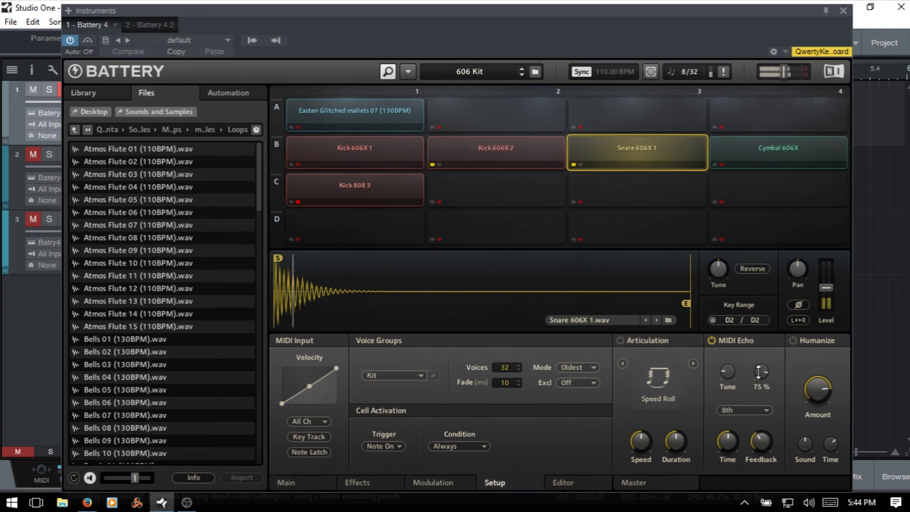
{"action": "left_click_drag", "start_coordinate": [760, 372], "coordinate": [762, 374]}
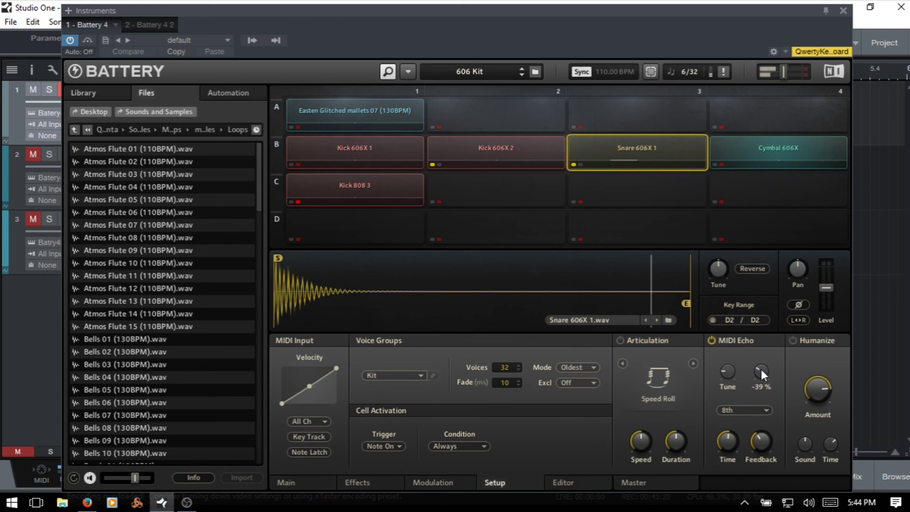
Step: Set the MIDI Echo's rate to 32nd and raise its Time and Feedback, bringing Tune back close to zero
{"action": "left_click", "coordinate": [767, 411]}
{"action": "left_click", "coordinate": [752, 319]}
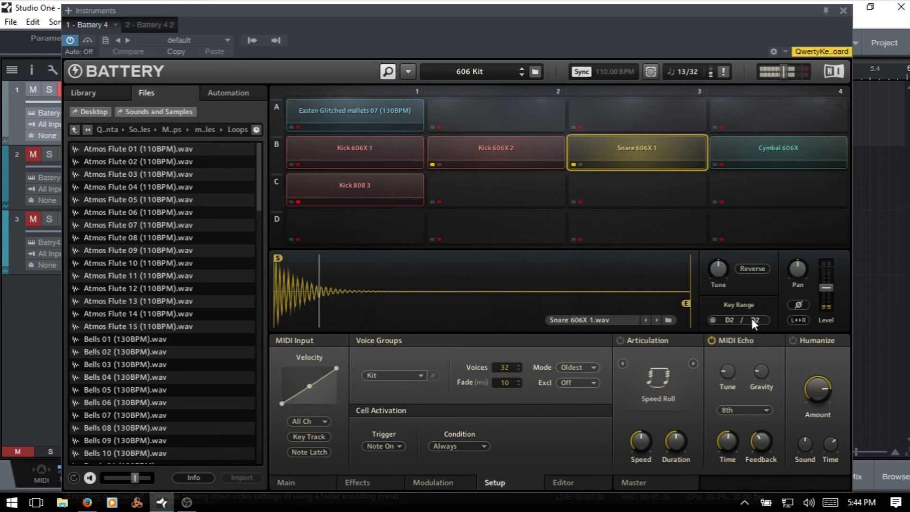
{"action": "left_click", "coordinate": [759, 411]}
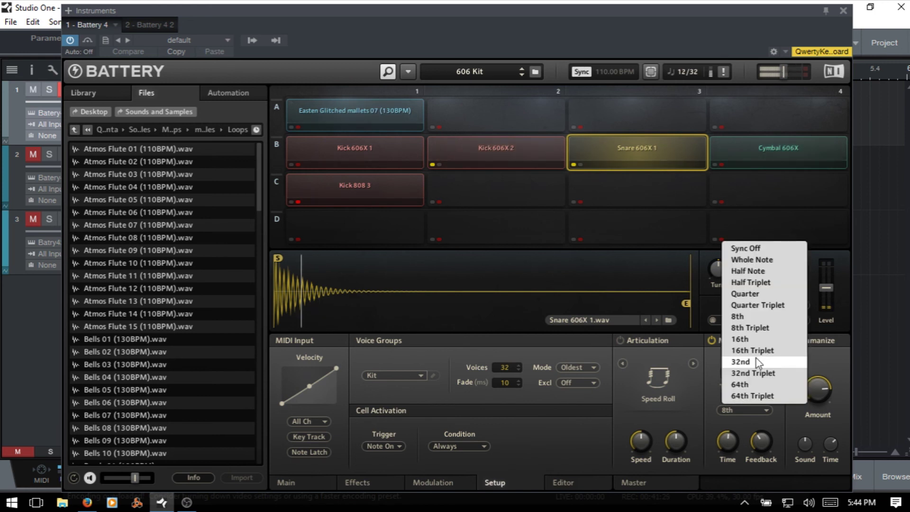
{"action": "left_click", "coordinate": [740, 361]}
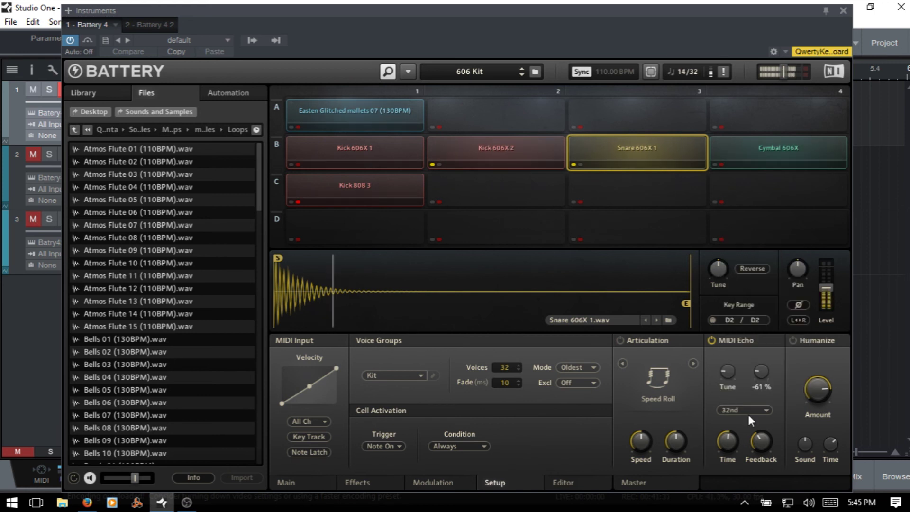
{"action": "mouse_move", "coordinate": [731, 434]}
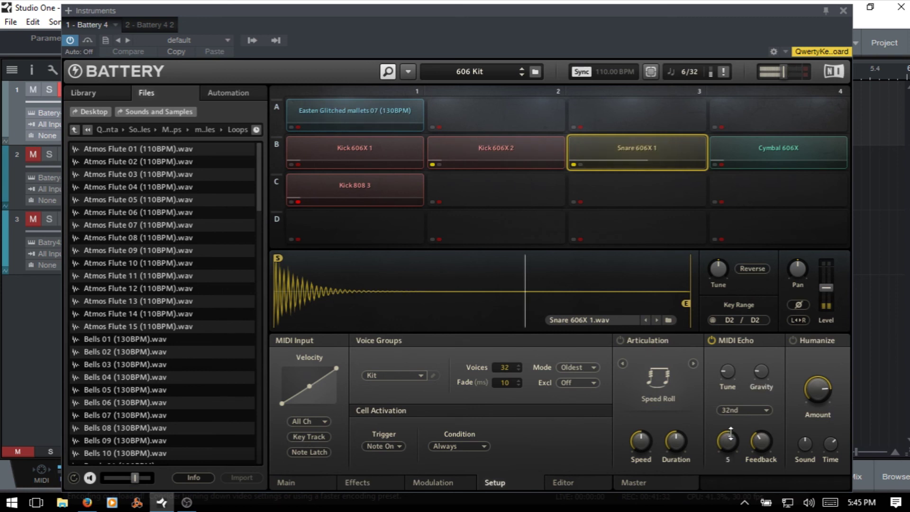
{"action": "mouse_move", "coordinate": [769, 369]}
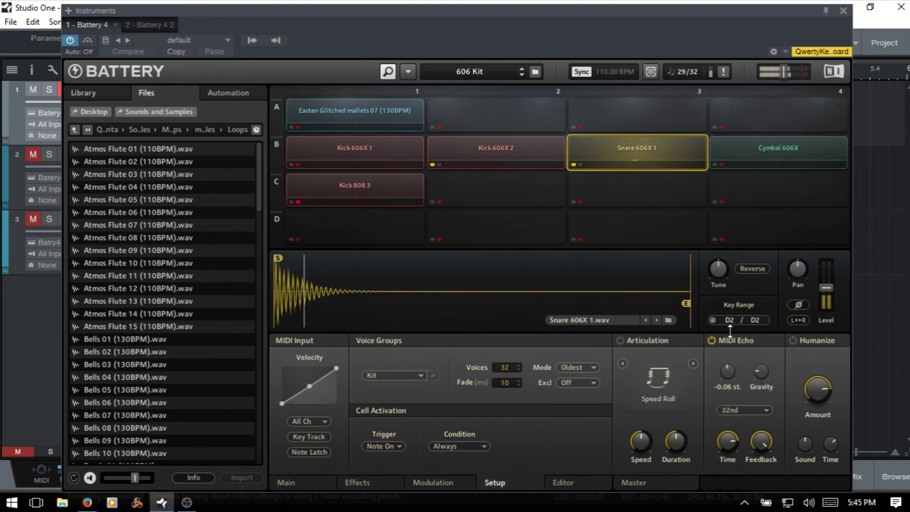
Step: Set the MIDI Echo to Sync Off and vary its Time around 650 ms and lower while auditioning the echoes
{"action": "left_click", "coordinate": [765, 409]}
{"action": "left_click", "coordinate": [747, 406]}
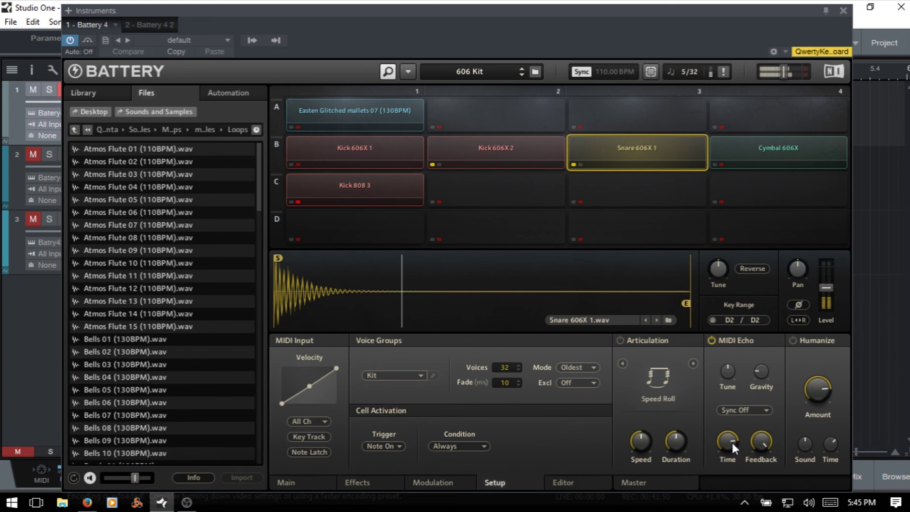
{"action": "left_click_drag", "start_coordinate": [733, 443], "coordinate": [734, 477]}
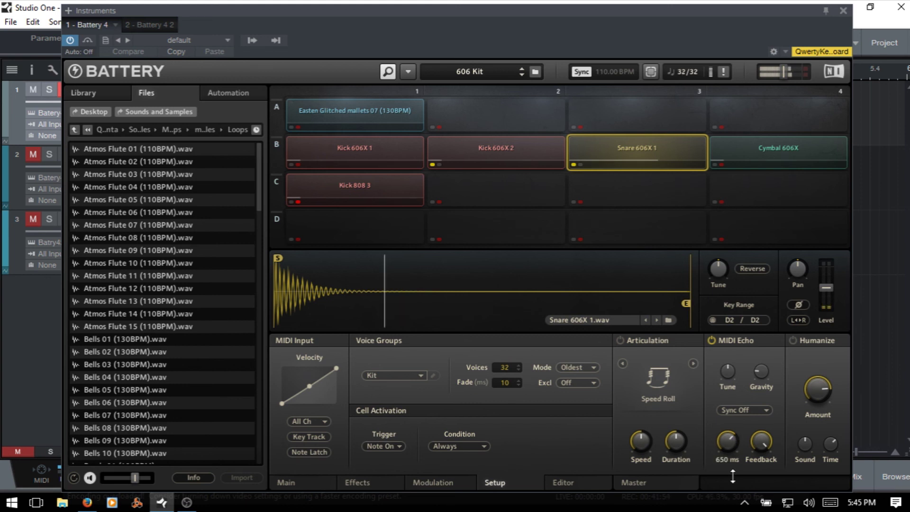
{"action": "left_click_drag", "start_coordinate": [733, 476], "coordinate": [737, 470]}
{"action": "mouse_move", "coordinate": [730, 442]}
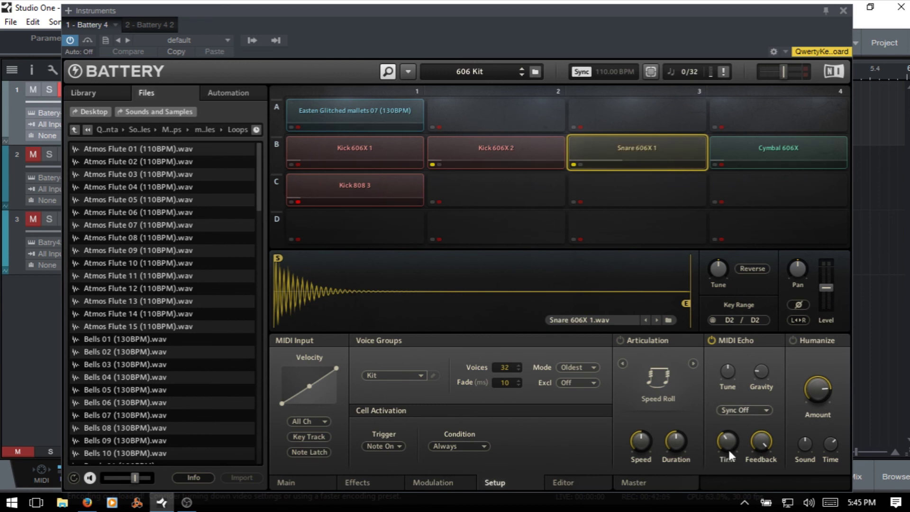
Step: Set the MIDI Echo's rate to 8th and switch the MIDI Echo off
{"action": "left_click", "coordinate": [763, 412]}
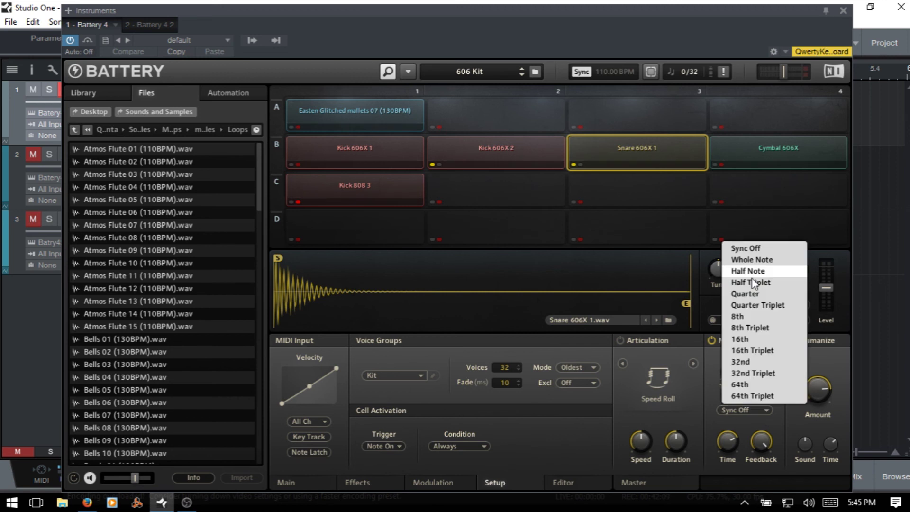
{"action": "left_click", "coordinate": [754, 317]}
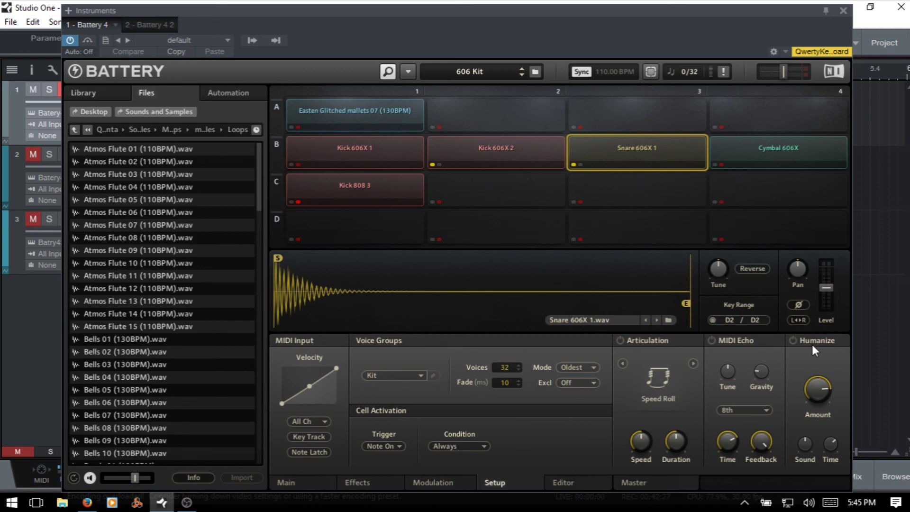
Step: Look over the Humanize Amount, Sound and Time controls and the Editor page, and open the Master page
{"action": "mouse_move", "coordinate": [815, 379]}
{"action": "mouse_move", "coordinate": [808, 455]}
{"action": "mouse_move", "coordinate": [842, 416]}
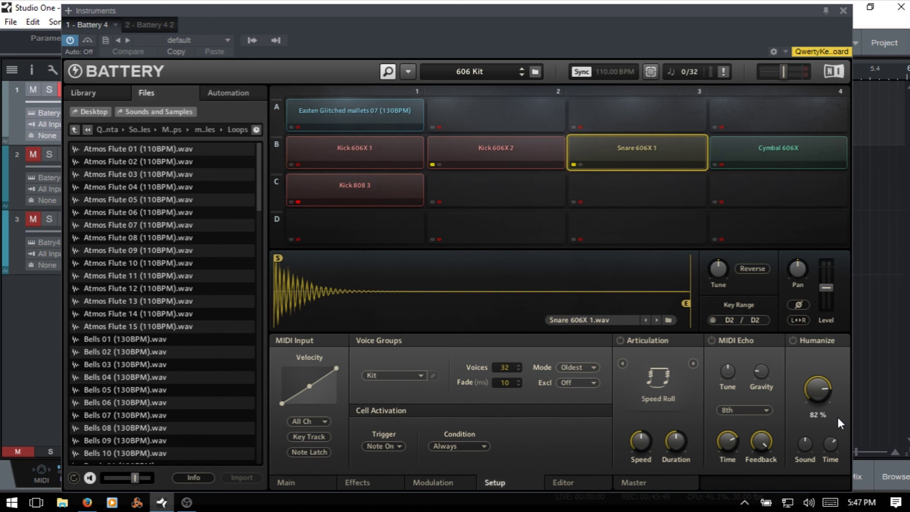
{"action": "left_click", "coordinate": [570, 479]}
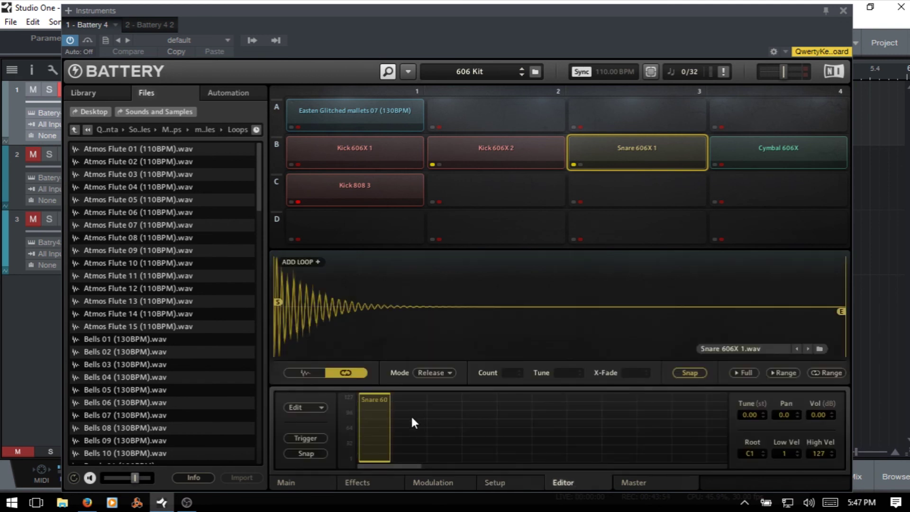
{"action": "left_click", "coordinate": [638, 482]}
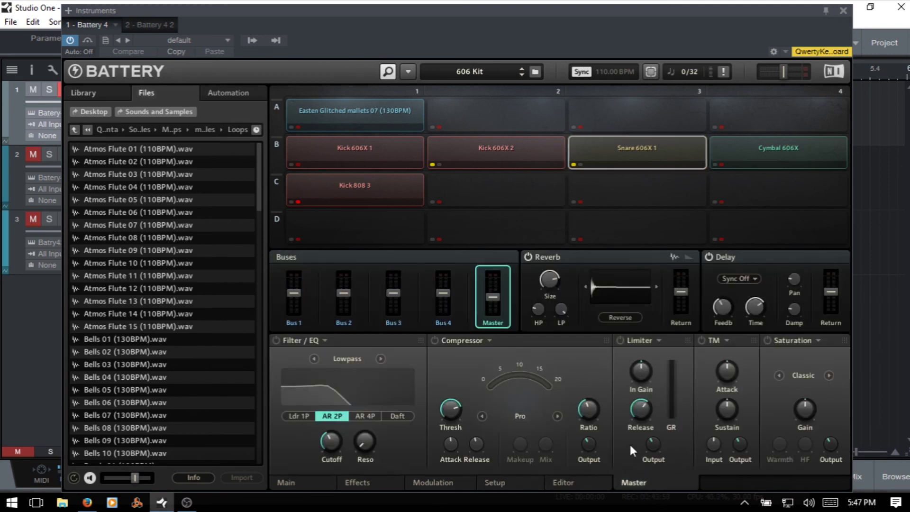